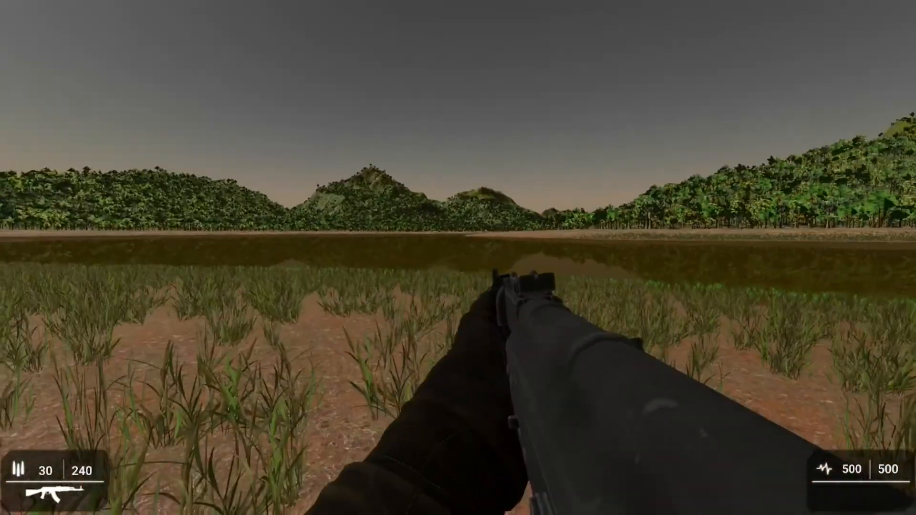
Step: Test the AK rifle in the running game level by firing bursts and reloading the magazine
{"action": "left_click", "coordinate": [458, 257]}
{"action": "left_click", "coordinate": [458, 257]}
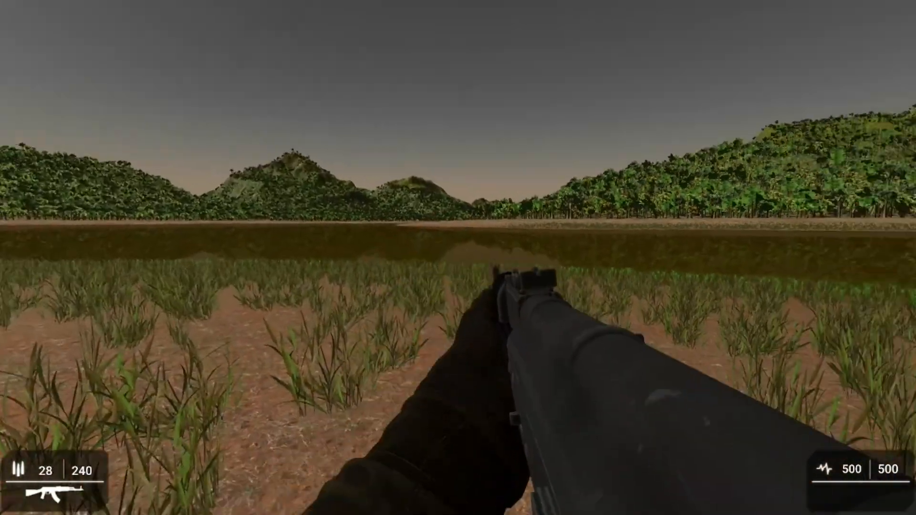
{"action": "left_click", "coordinate": [458, 258]}
{"action": "left_click", "coordinate": [458, 258]}
{"action": "left_click", "coordinate": [458, 258]}
{"action": "left_click", "coordinate": [459, 258]}
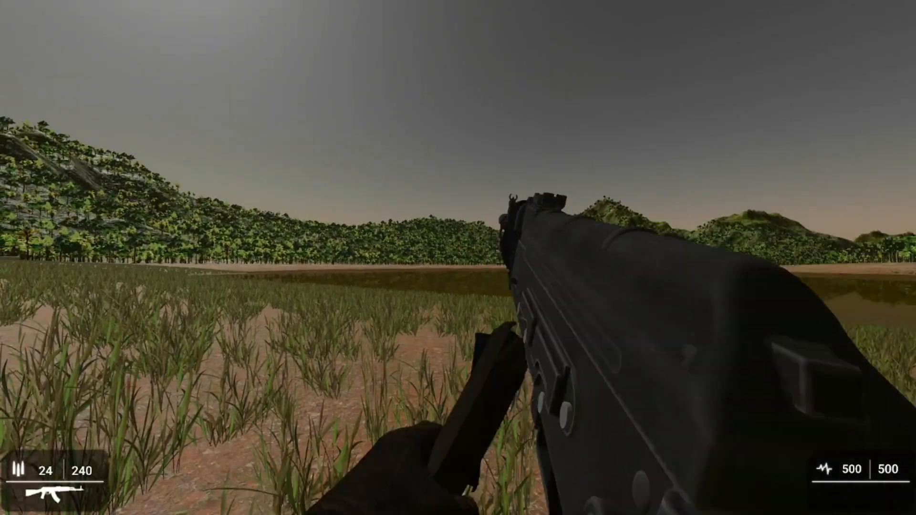
{"action": "key", "text": "r"}
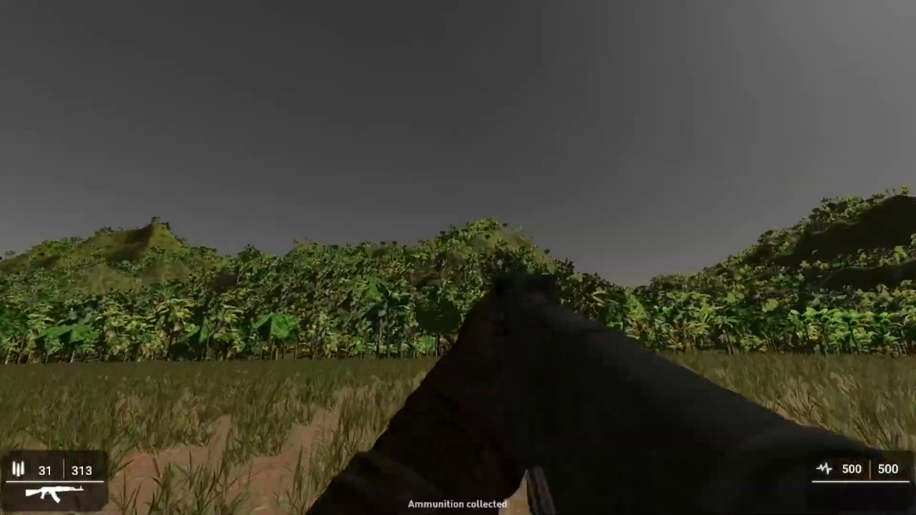
{"action": "left_click", "coordinate": [458, 257]}
{"action": "left_click", "coordinate": [458, 258]}
{"action": "left_click", "coordinate": [458, 258]}
{"action": "left_click", "coordinate": [458, 257]}
{"action": "left_click", "coordinate": [458, 258]}
{"action": "left_click", "coordinate": [458, 257]}
{"action": "left_click", "coordinate": [458, 258]}
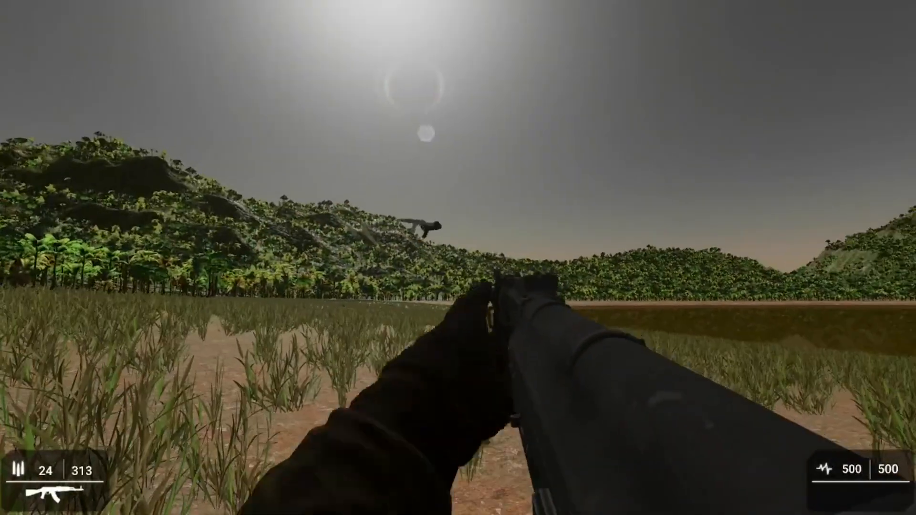
{"action": "key", "text": "r"}
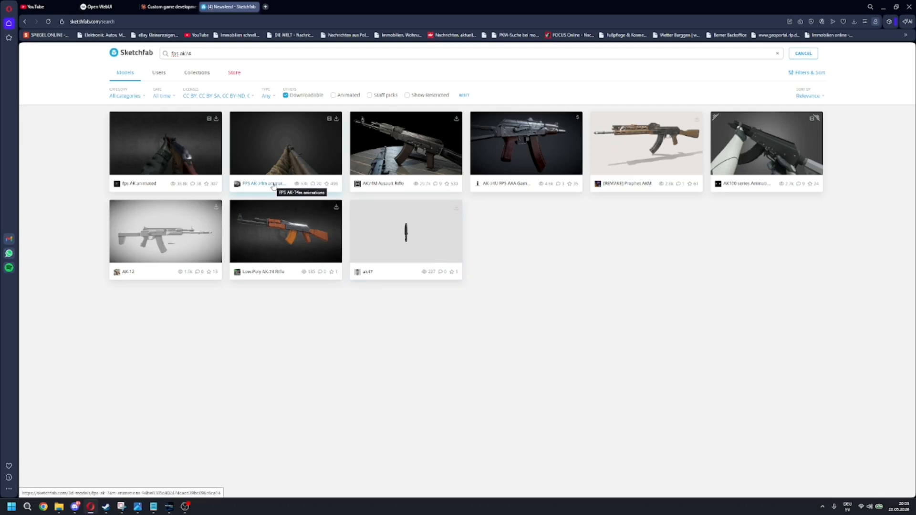
Step: Open the FPS AK-74m animations model on Sketchfab and inspect it from the side and from its FPS viewpoint
{"action": "left_click", "coordinate": [287, 189]}
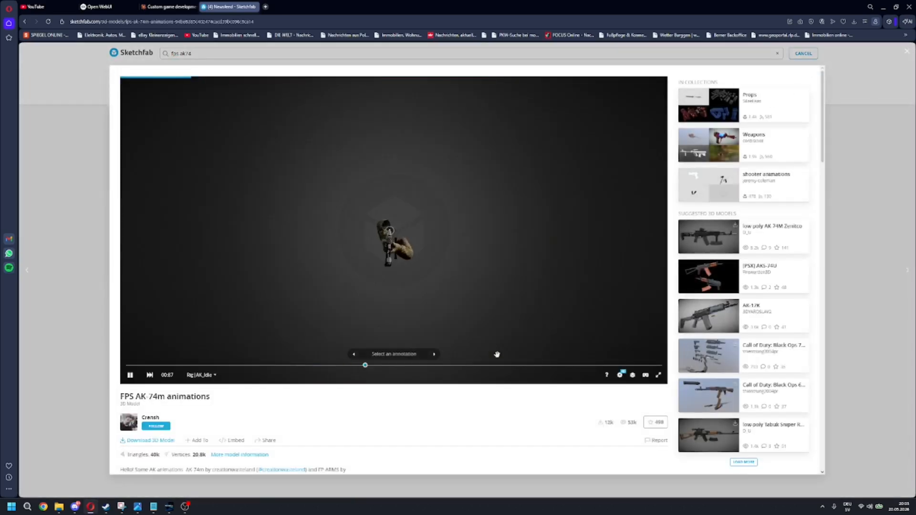
{"action": "left_click", "coordinate": [436, 356]}
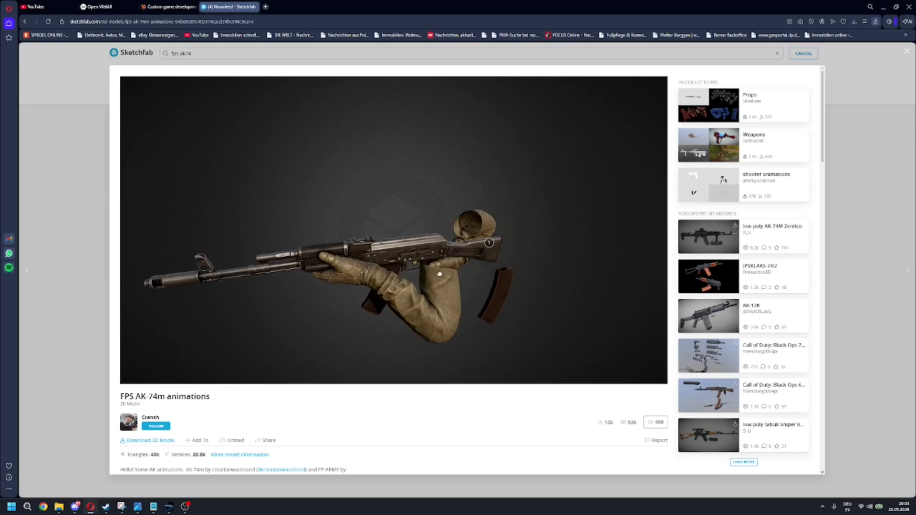
{"action": "mouse_move", "coordinate": [368, 295]}
{"action": "left_mouse_down"}
{"action": "mouse_move", "coordinate": [443, 288]}
{"action": "mouse_move", "coordinate": [370, 294]}
{"action": "left_mouse_up"}
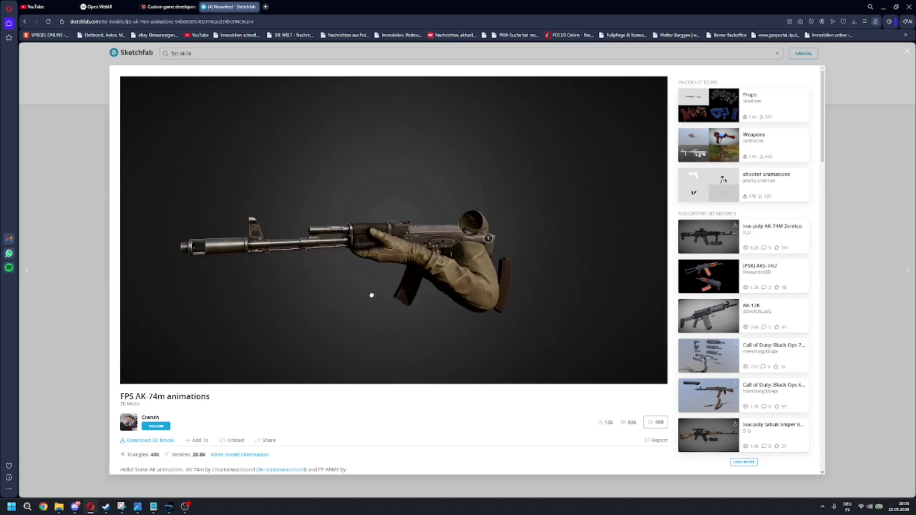
{"action": "left_click", "coordinate": [434, 354]}
Step: Preview the model's walk, run, shot and reload animations in the 3D viewer
{"action": "left_click", "coordinate": [210, 376]}
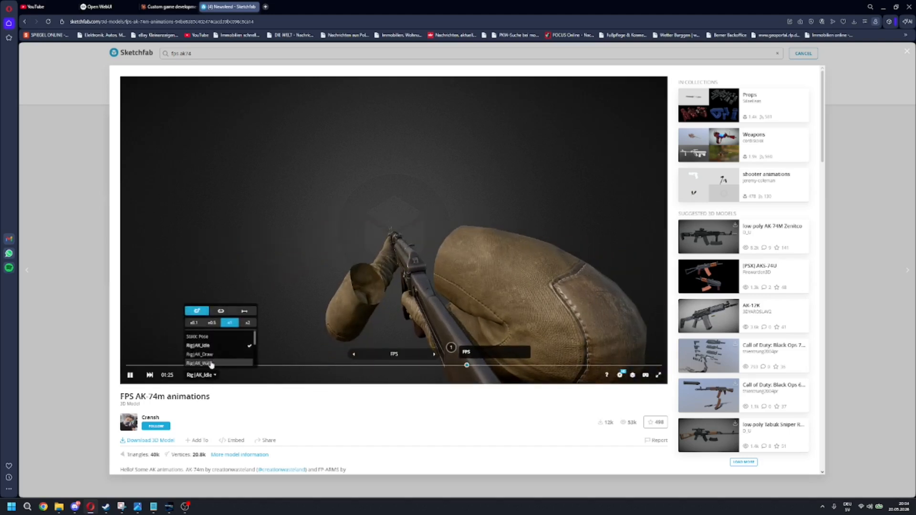
{"action": "left_click", "coordinate": [213, 355]}
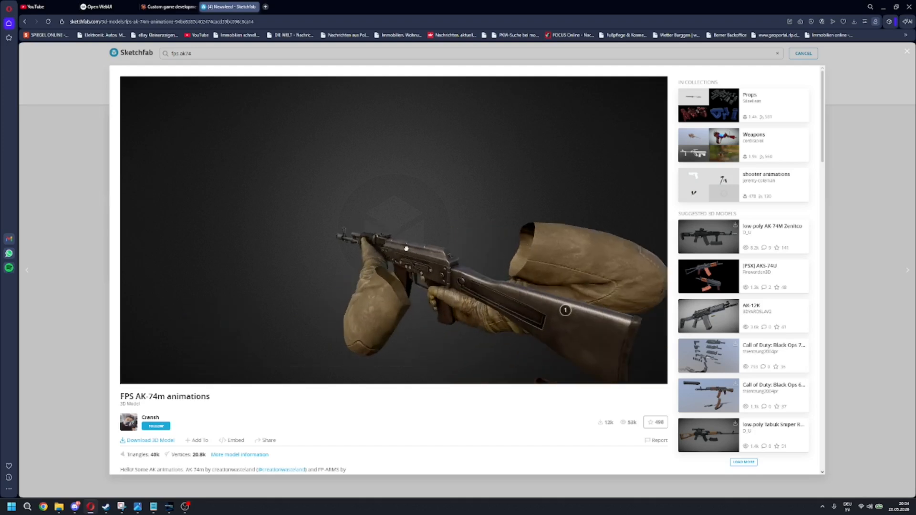
{"action": "left_click", "coordinate": [203, 376]}
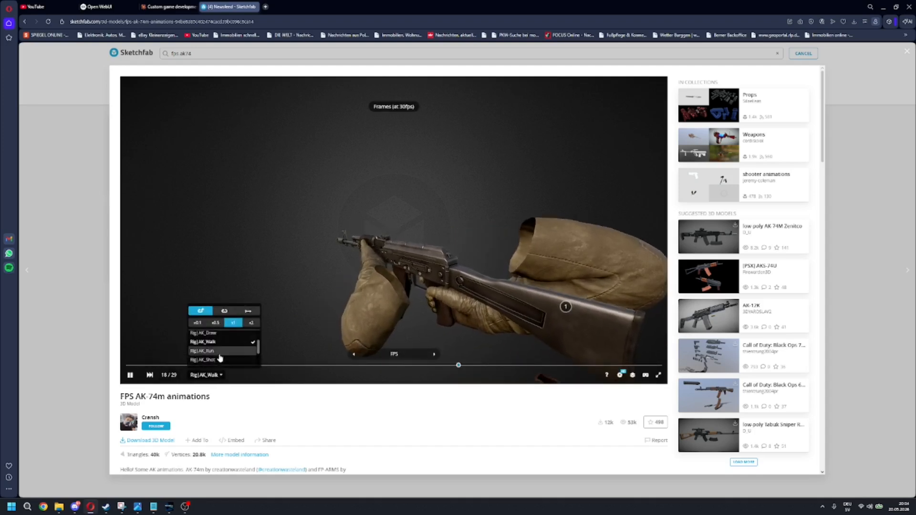
{"action": "left_click", "coordinate": [204, 352]}
{"action": "left_click", "coordinate": [222, 360]}
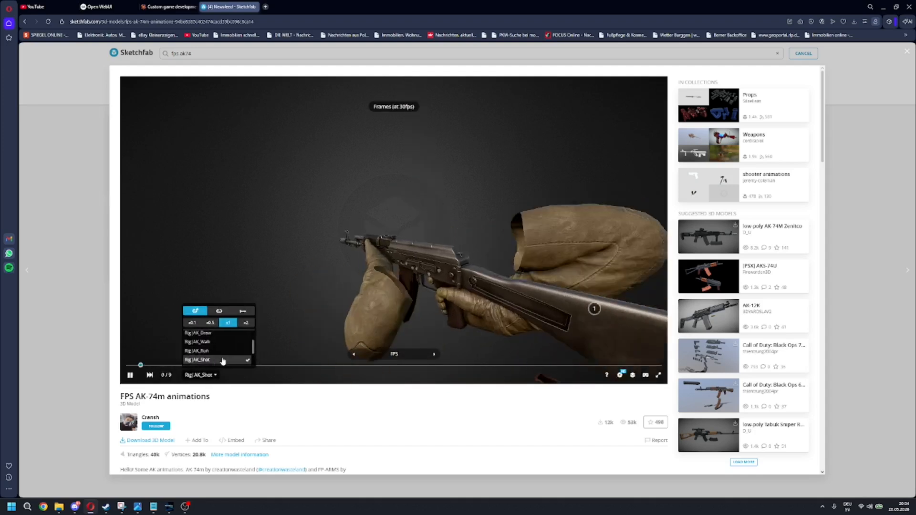
{"action": "scroll", "coordinate": [225, 358], "scroll_direction": "down", "scroll_amount": 2}
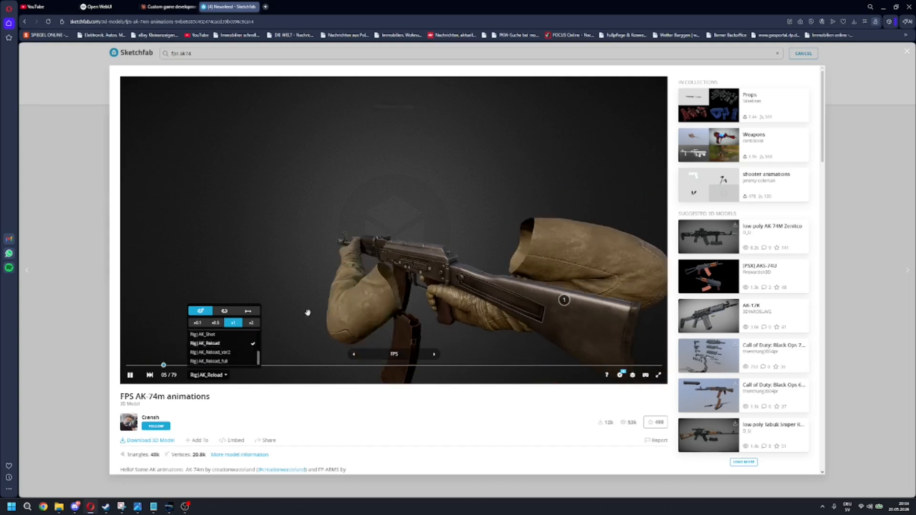
{"action": "left_click", "coordinate": [225, 354]}
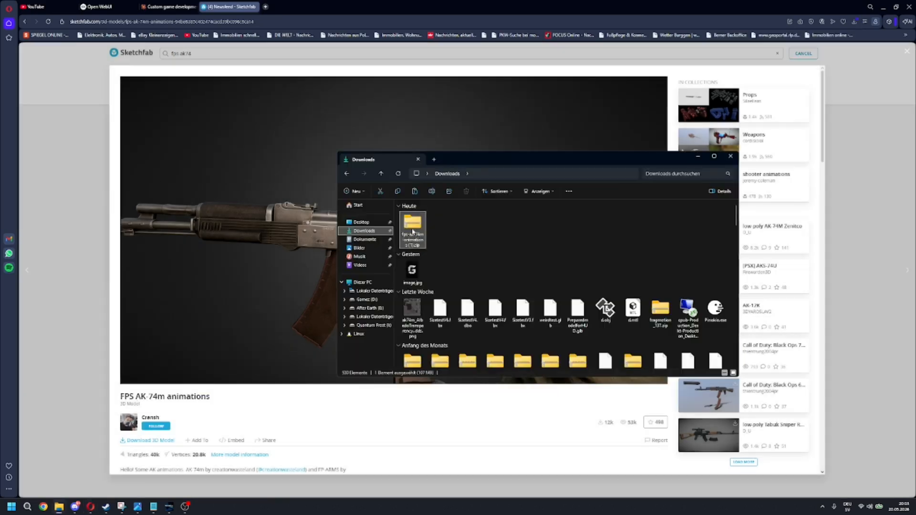
Step: Extract the downloaded fps-ak-74m-animations (1).zip into its own folder, open that folder, and close the Sketchfab model view
{"action": "right_click", "coordinate": [412, 230]}
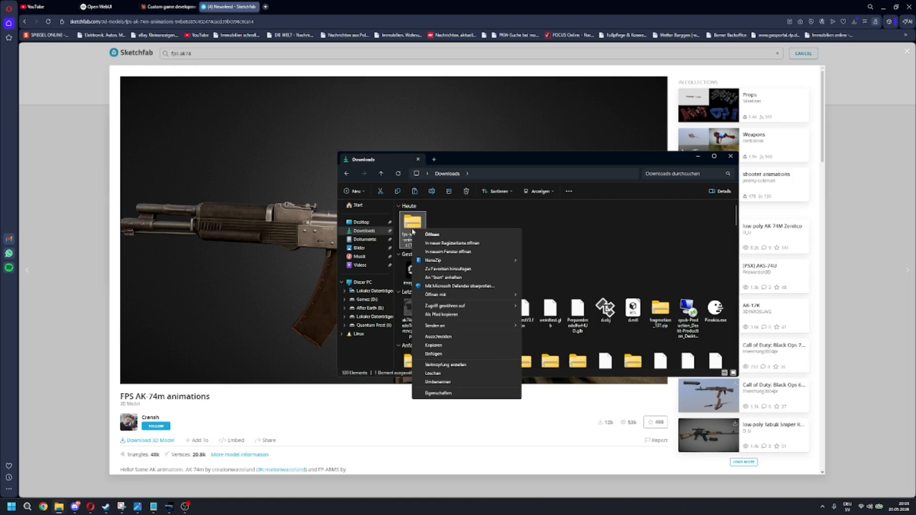
{"action": "mouse_move", "coordinate": [477, 260]}
{"action": "left_click", "coordinate": [575, 287]}
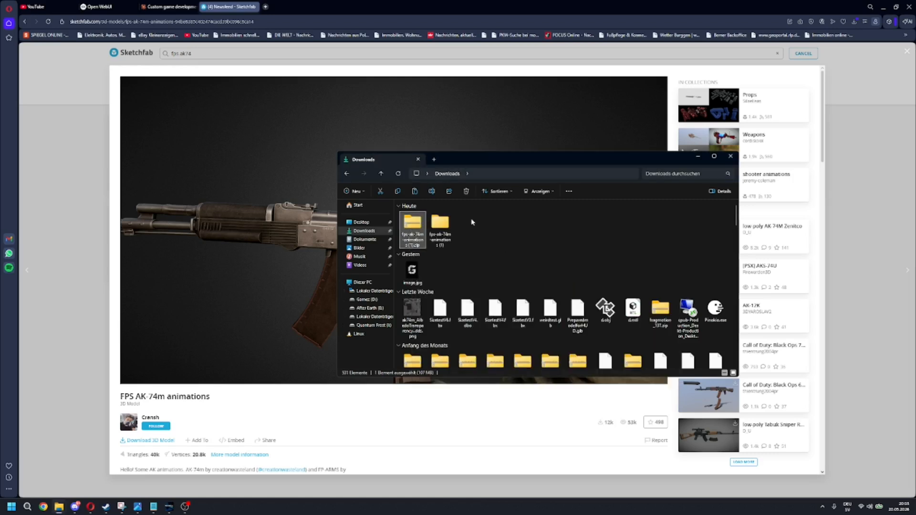
{"action": "double_click", "coordinate": [440, 223]}
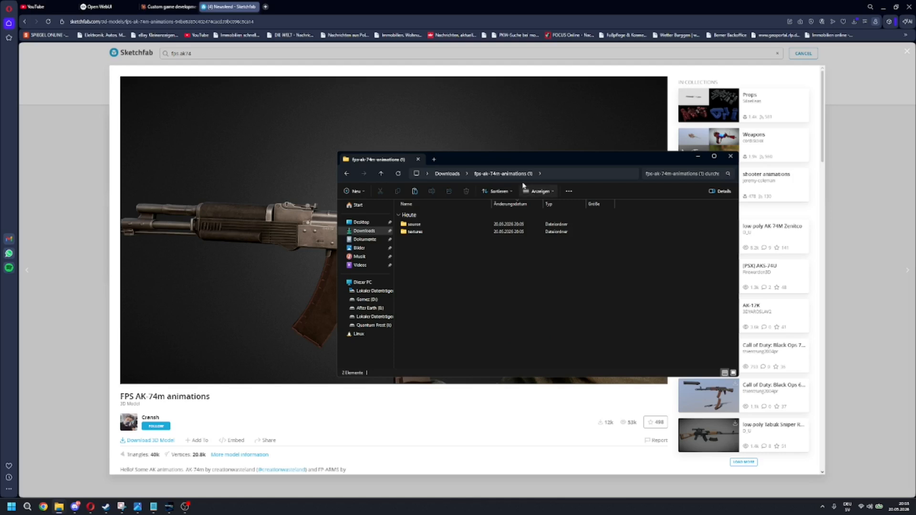
{"action": "left_click", "coordinate": [698, 156]}
{"action": "left_click", "coordinate": [890, 48]}
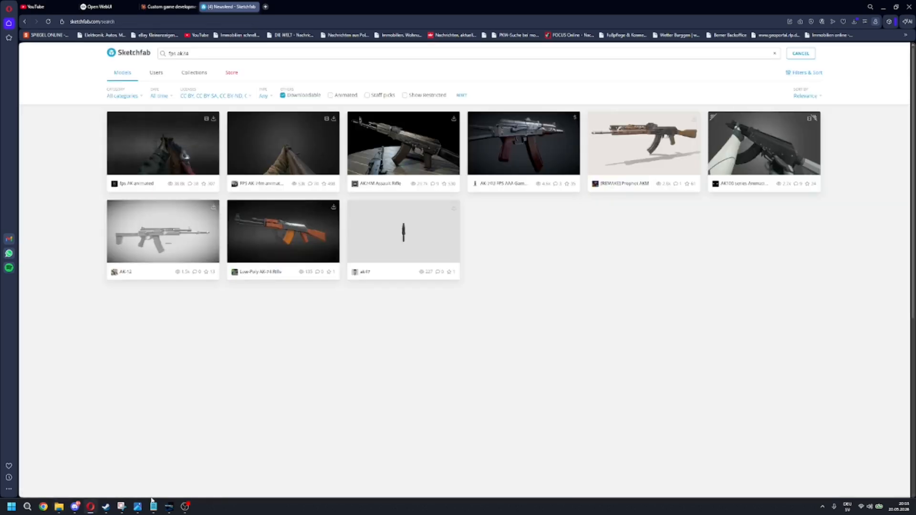
Step: Switch to Steam and open GameGuru MAX's installation folder from its installed-files properties
{"action": "mouse_move", "coordinate": [106, 506]}
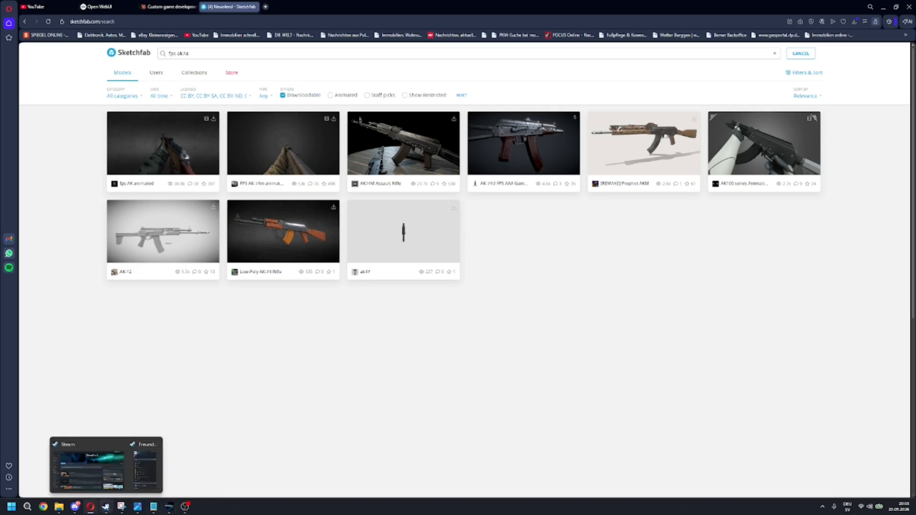
{"action": "left_click", "coordinate": [101, 475]}
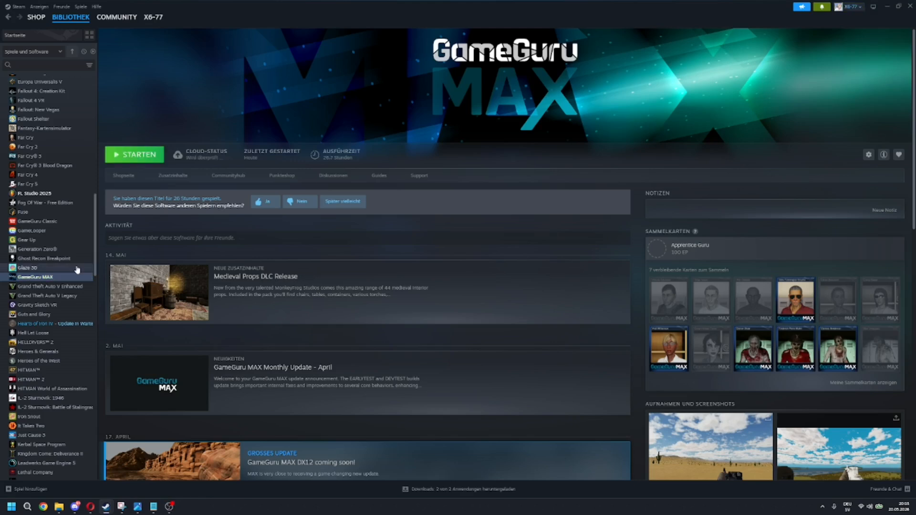
{"action": "right_click", "coordinate": [72, 277]}
{"action": "left_click", "coordinate": [103, 333]}
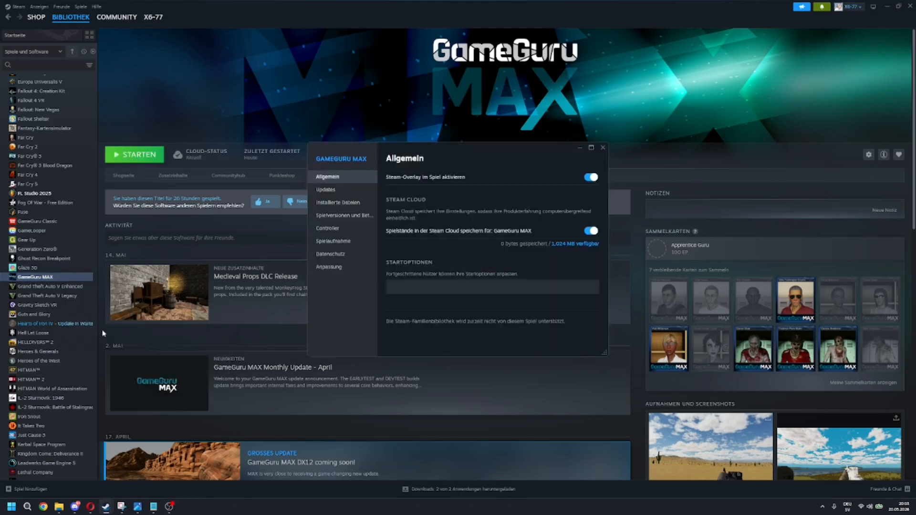
{"action": "left_click", "coordinate": [341, 208]}
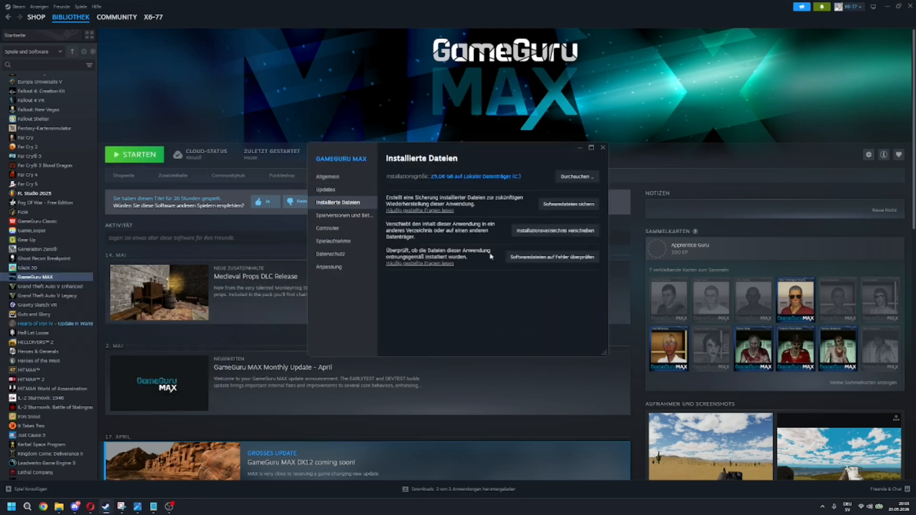
{"action": "left_click", "coordinate": [584, 177]}
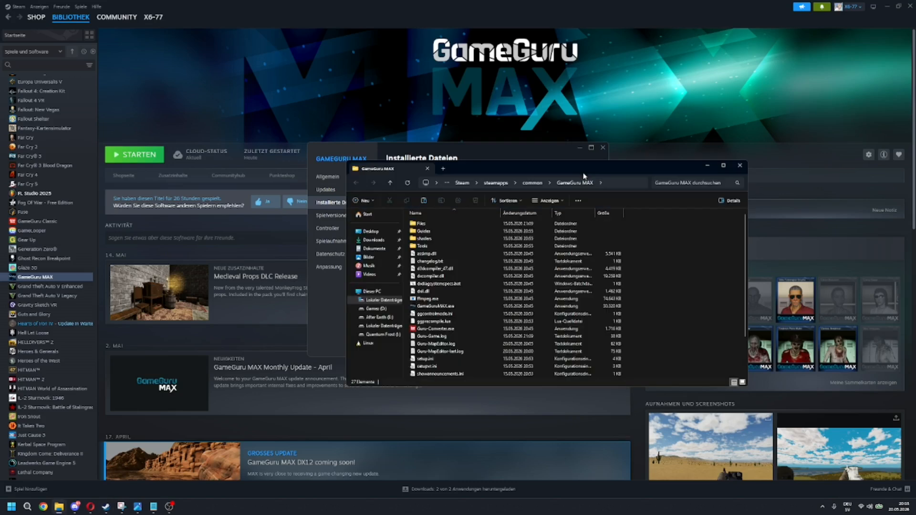
Step: Open the Files\entitybank\Max Collection\Weapons folder inside the GameGuru MAX installation
{"action": "left_click_drag", "start_coordinate": [586, 169], "coordinate": [667, 143]}
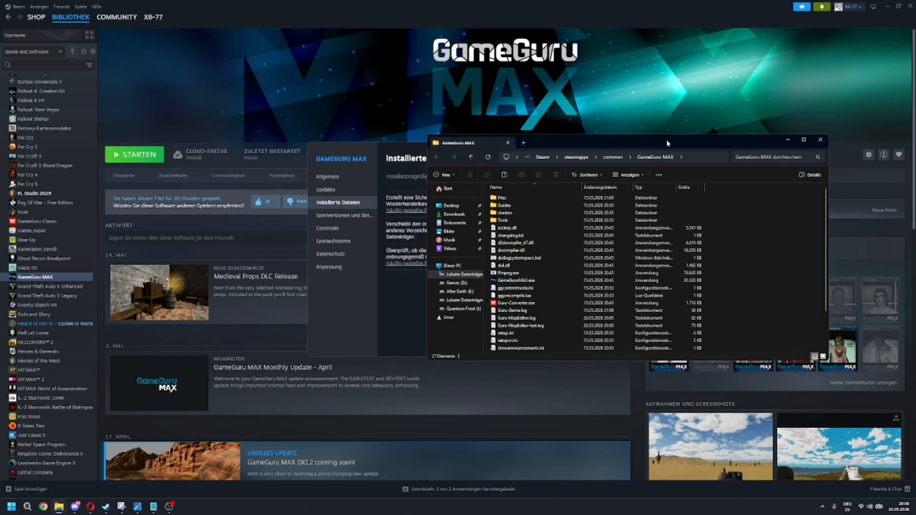
{"action": "double_click", "coordinate": [521, 199]}
{"action": "scroll", "coordinate": [572, 258], "scroll_direction": "down", "scroll_amount": 3}
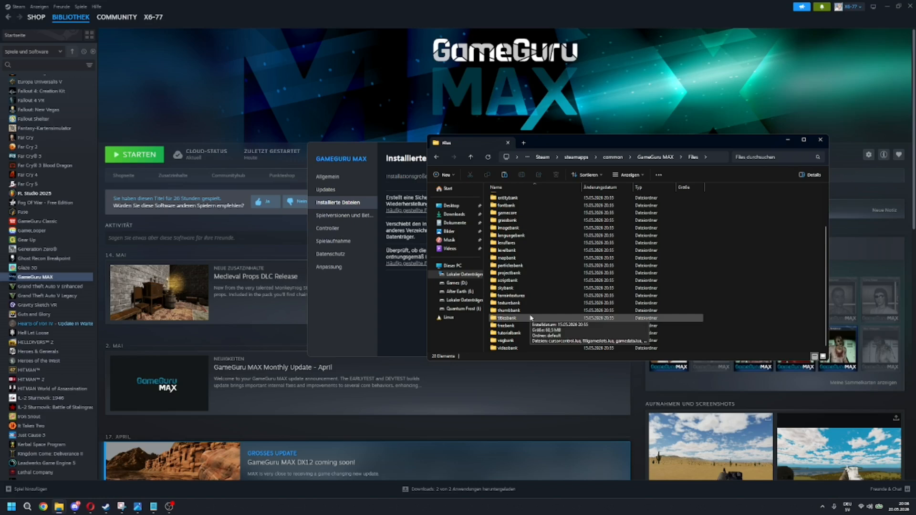
{"action": "scroll", "coordinate": [530, 282], "scroll_direction": "up", "scroll_amount": 3}
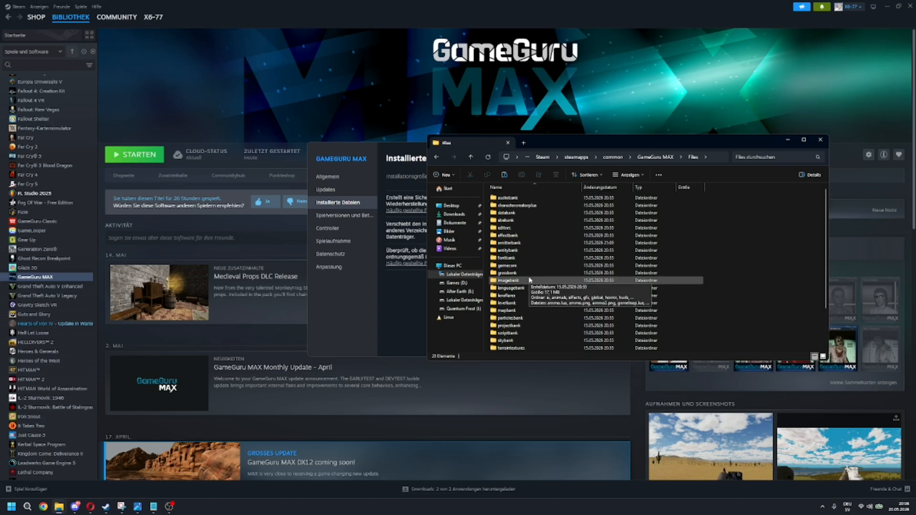
{"action": "double_click", "coordinate": [528, 250]}
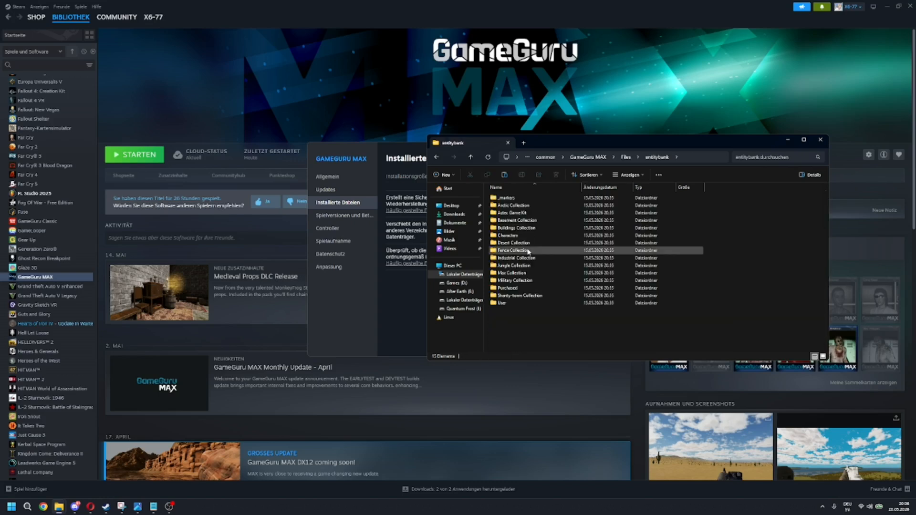
{"action": "double_click", "coordinate": [546, 273]}
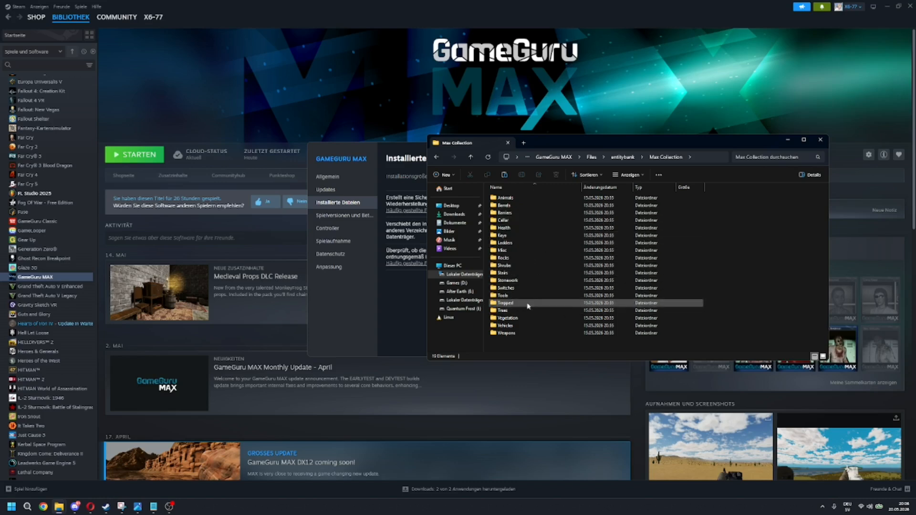
{"action": "double_click", "coordinate": [532, 334]}
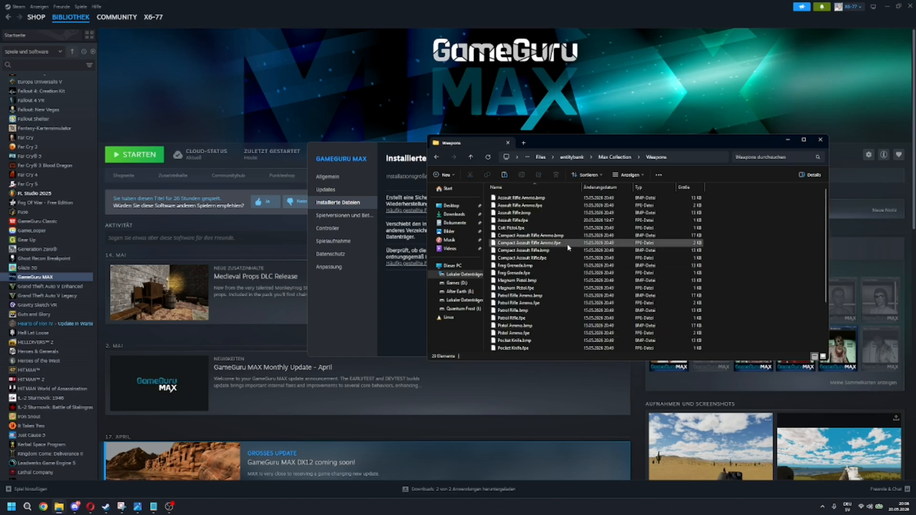
Step: Locate and select Assault Rifle.bmp and Assault Rifle.fpe among the weapon files, and return to the Max Collection folder
{"action": "scroll", "coordinate": [572, 243], "scroll_direction": "down", "scroll_amount": 3}
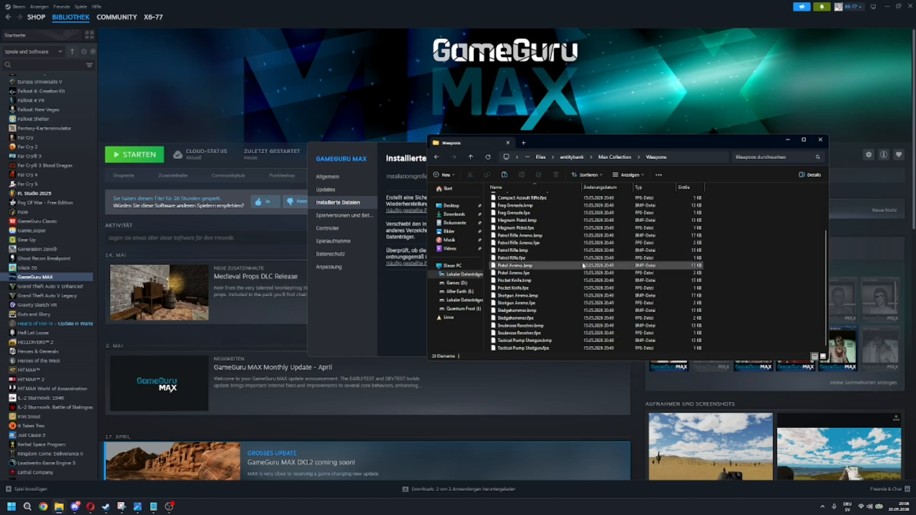
{"action": "scroll", "coordinate": [586, 268], "scroll_direction": "up", "scroll_amount": 3}
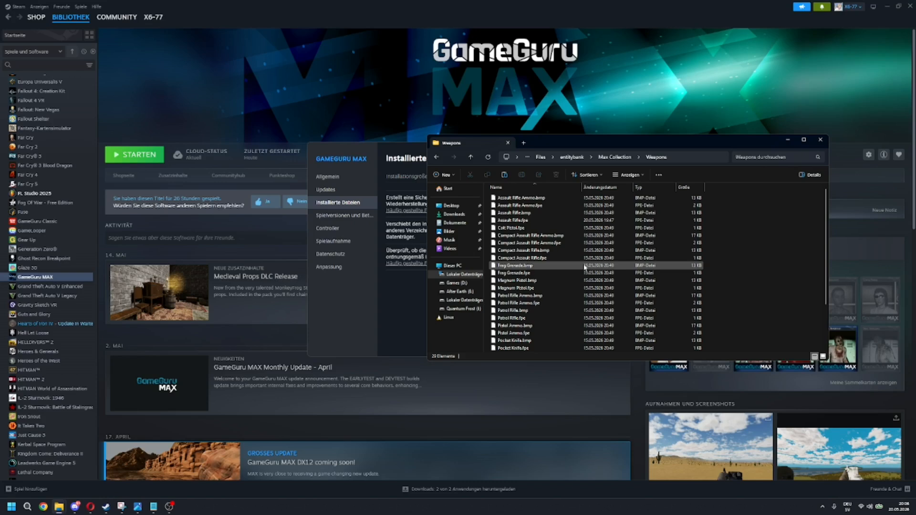
{"action": "left_click", "coordinate": [561, 198]}
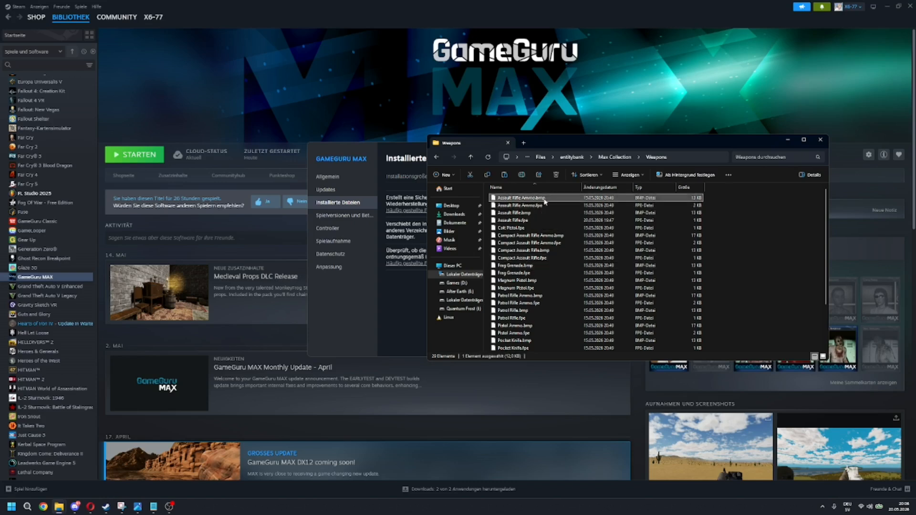
{"action": "left_click", "coordinate": [538, 213]}
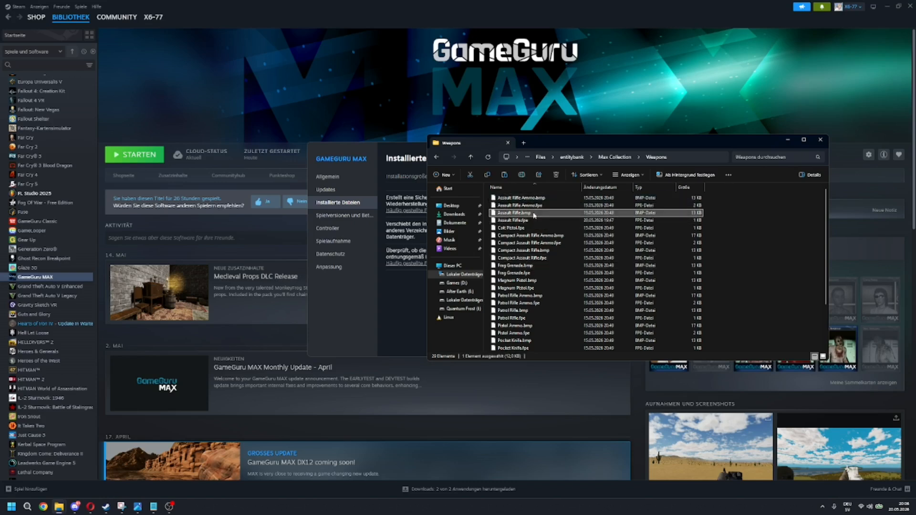
{"action": "left_click", "coordinate": [620, 220], "text": "ctrl"}
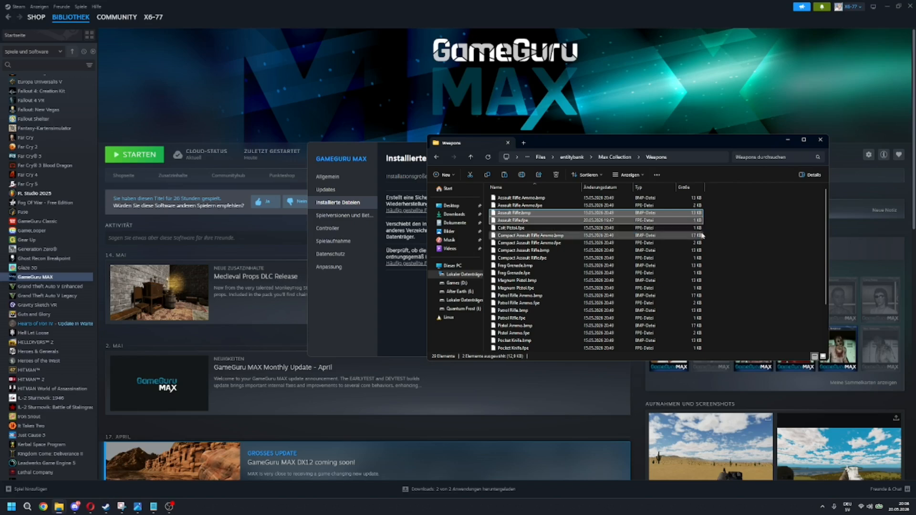
{"action": "left_click", "coordinate": [614, 157]}
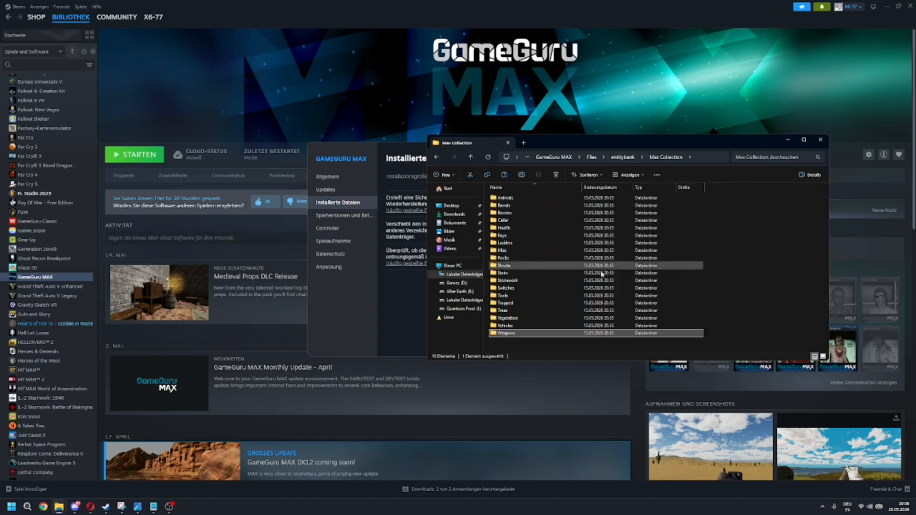
Step: Paste the copied Assault Rifle.fpe and Assault Rifle.bmp files into the Files\entitybank\User folder
{"action": "left_click", "coordinate": [625, 158]}
{"action": "double_click", "coordinate": [524, 303]}
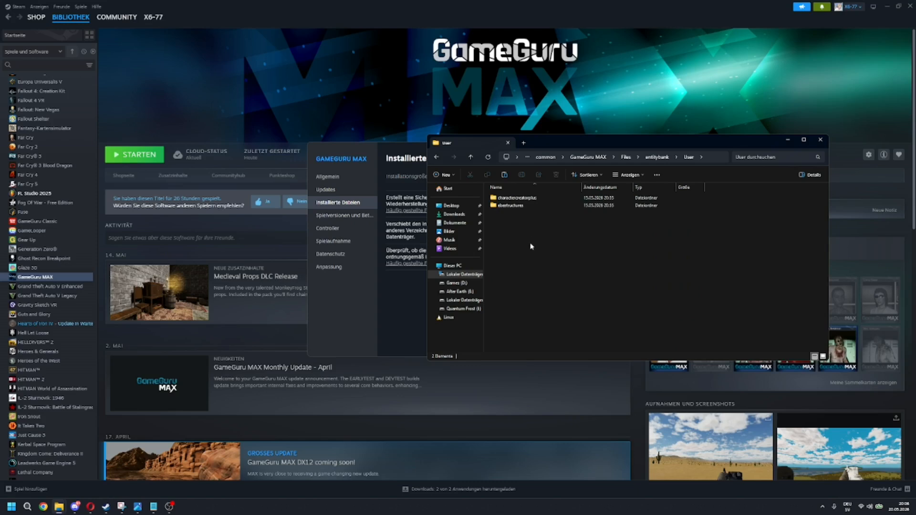
{"action": "key", "text": "ctrl+v"}
{"action": "left_click", "coordinate": [534, 243]}
Step: Rename the pasted Assault Rifle files as TutorialRifle.fpe and TutorialRifle.bmp
{"action": "left_click", "coordinate": [507, 213]}
{"action": "right_click", "coordinate": [508, 214]}
{"action": "left_click", "coordinate": [535, 321]}
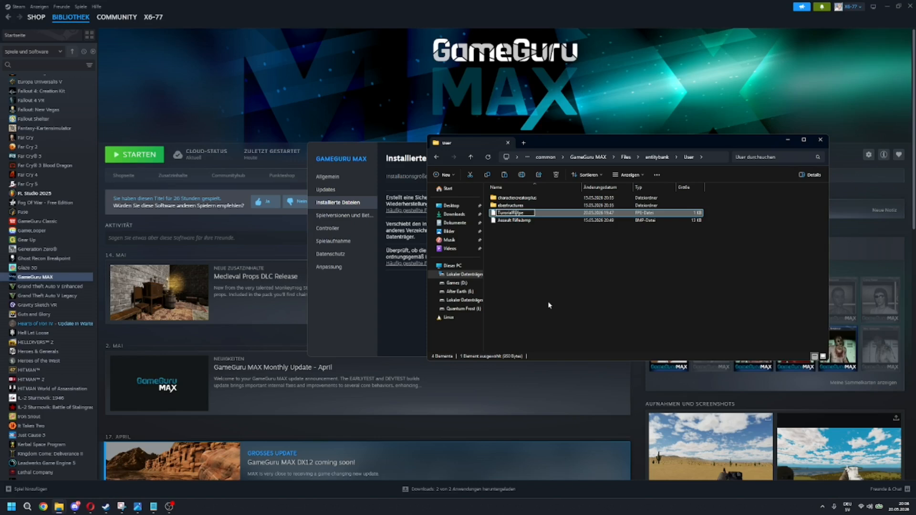
{"action": "key", "text": "Return"}
{"action": "right_click", "coordinate": [516, 213]}
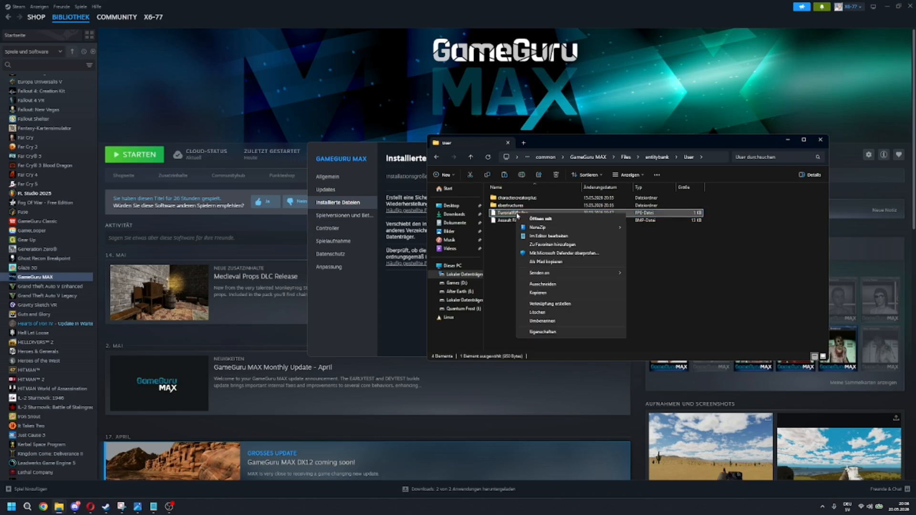
{"action": "left_click", "coordinate": [570, 320]}
{"action": "left_click", "coordinate": [559, 311]}
{"action": "right_click", "coordinate": [520, 221]}
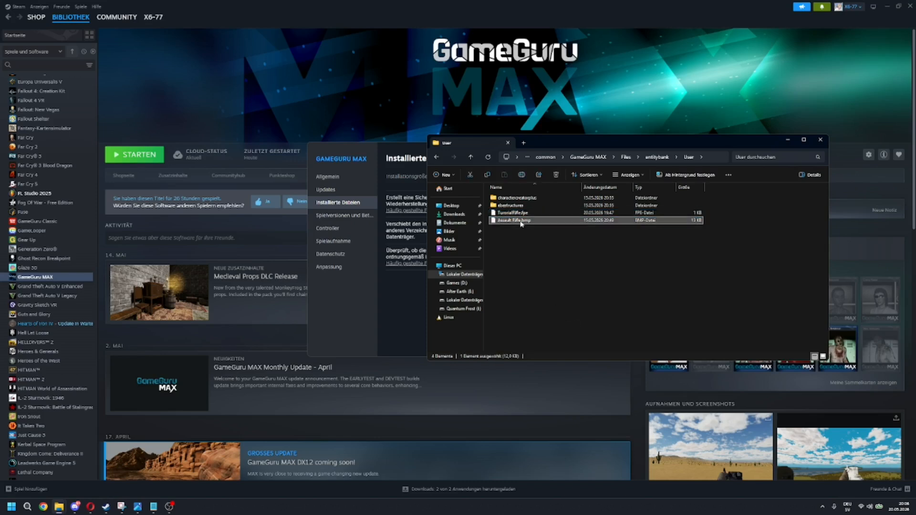
{"action": "left_click", "coordinate": [553, 403]}
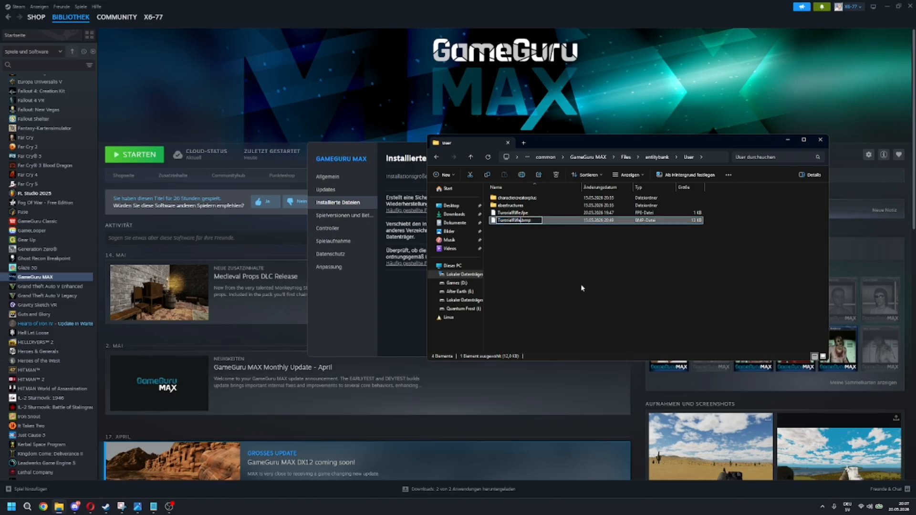
{"action": "key", "text": "Return"}
Step: Open TutorialRifle.fpe once in the Editor text app, examine its weapon, model and orientation entries, and minimize it
{"action": "double_click", "coordinate": [528, 213]}
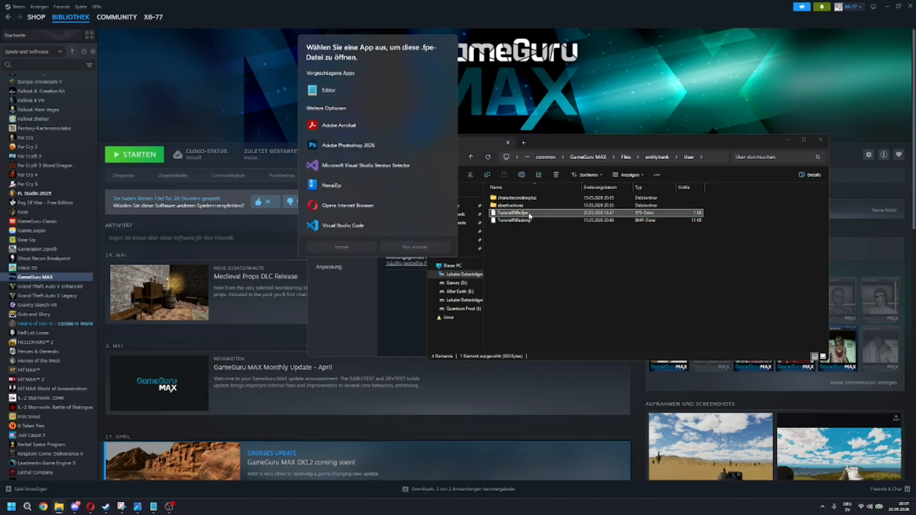
{"action": "left_click", "coordinate": [405, 91]}
{"action": "left_click", "coordinate": [415, 246]}
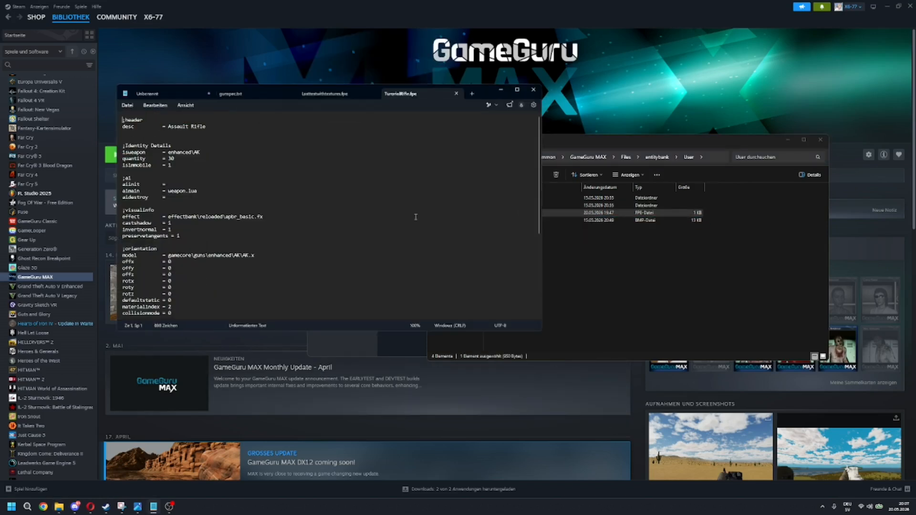
{"action": "left_click_drag", "start_coordinate": [491, 97], "coordinate": [840, 248]}
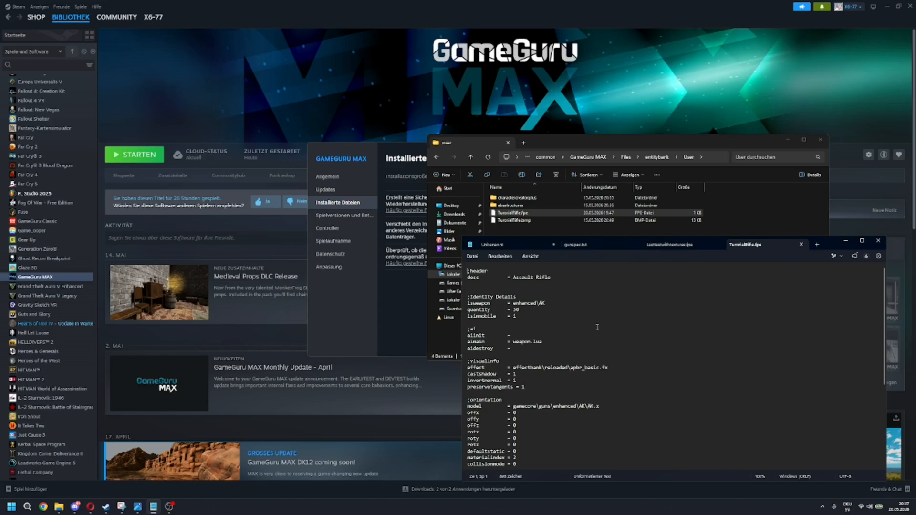
{"action": "scroll", "coordinate": [600, 325], "scroll_direction": "down", "scroll_amount": 4}
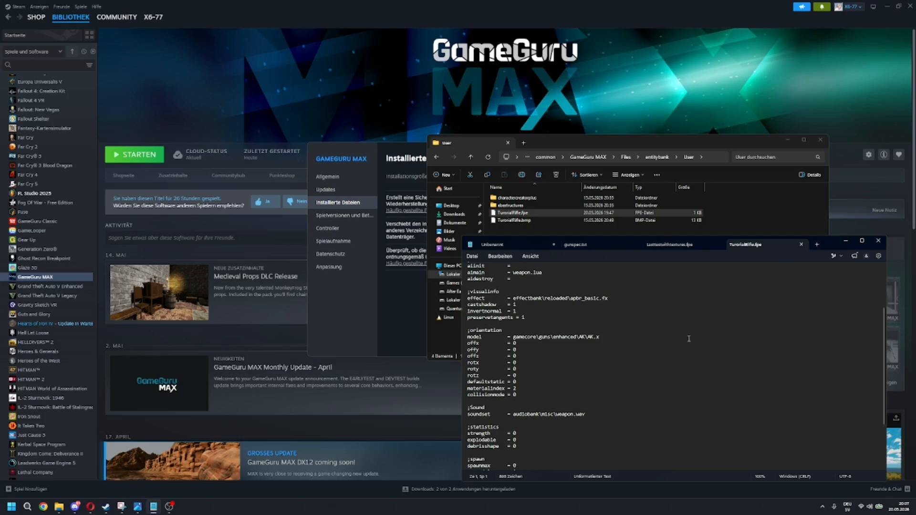
{"action": "left_click", "coordinate": [848, 242]}
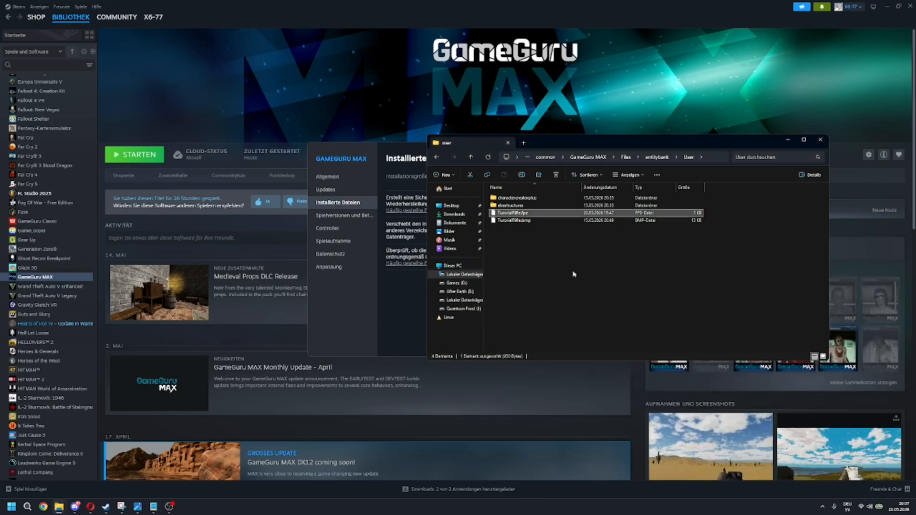
Step: Open the Files\gamecore\guns\enhanced folder inside the GameGuru MAX installation
{"action": "left_click", "coordinate": [625, 157]}
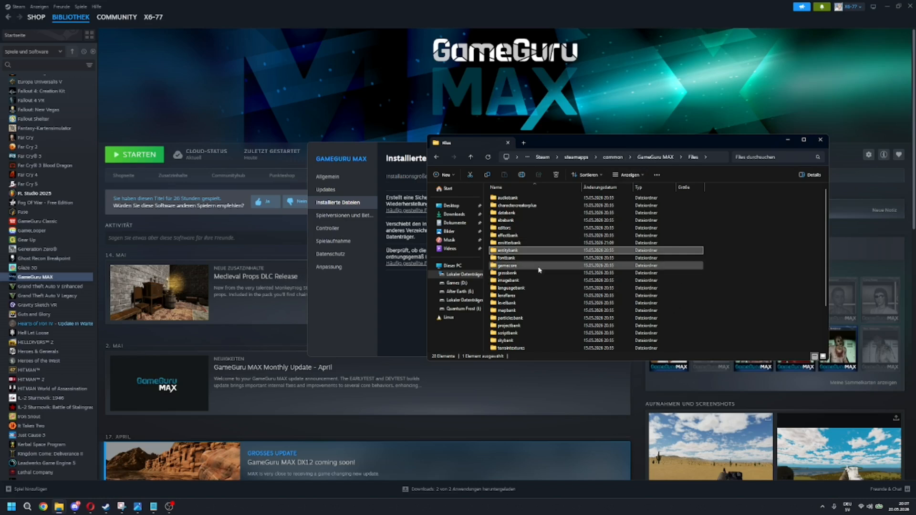
{"action": "double_click", "coordinate": [539, 269]}
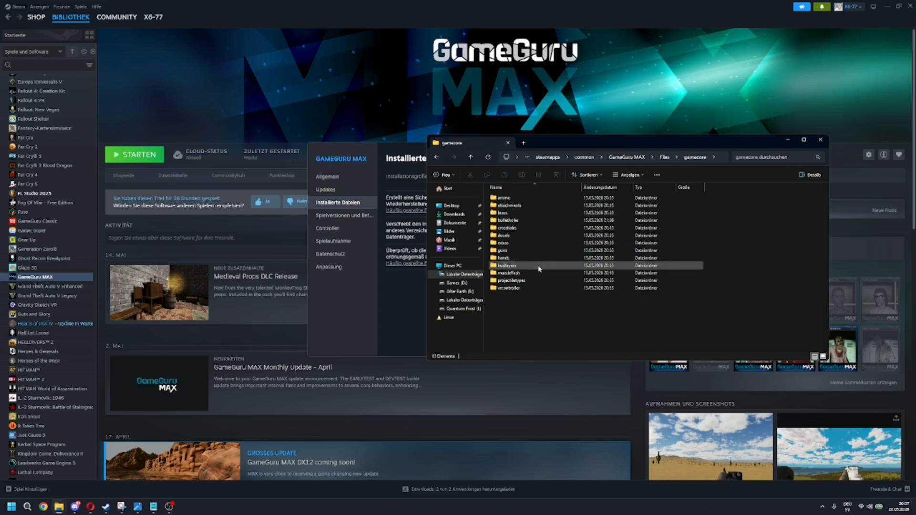
{"action": "double_click", "coordinate": [529, 250]}
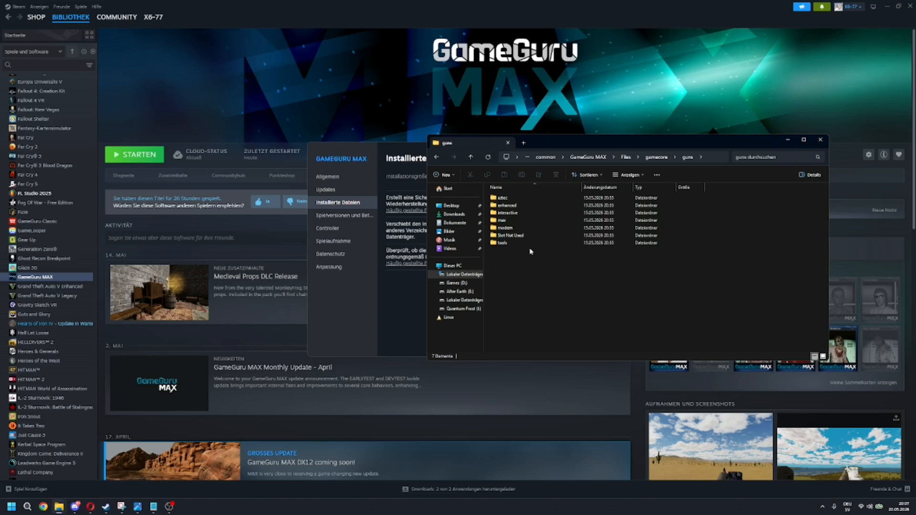
{"action": "left_click", "coordinate": [525, 220]}
{"action": "double_click", "coordinate": [524, 207]}
Step: Duplicate the AK folder, rename the copy as TutorialWeapon, and open it
{"action": "left_click", "coordinate": [526, 200]}
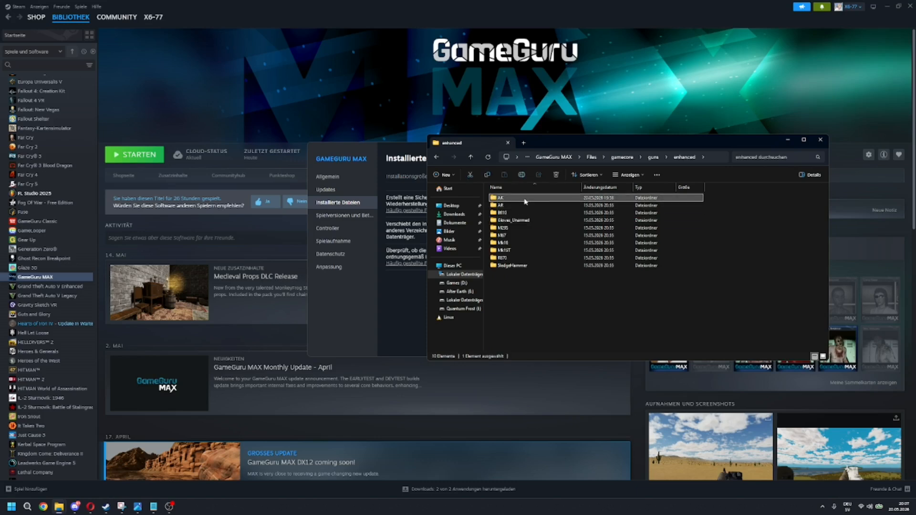
{"action": "key", "text": "ctrl+v"}
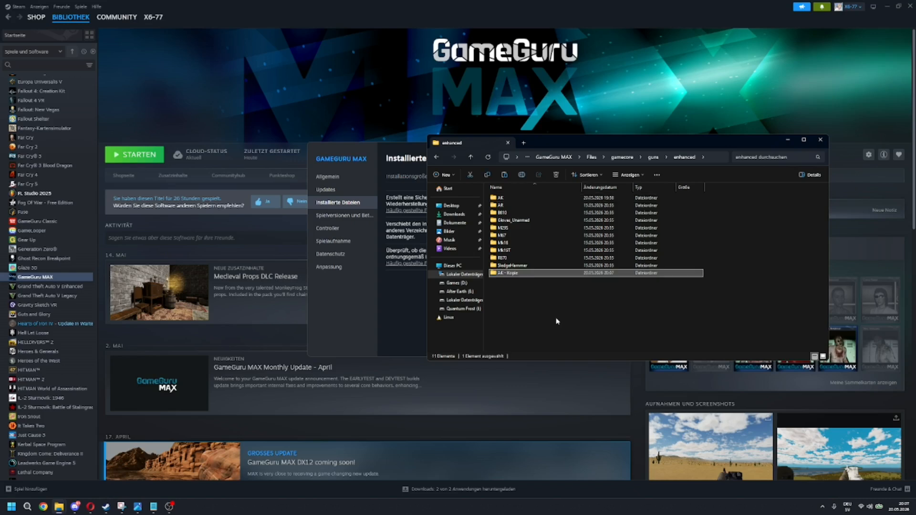
{"action": "right_click", "coordinate": [512, 277]}
{"action": "left_click", "coordinate": [534, 457]}
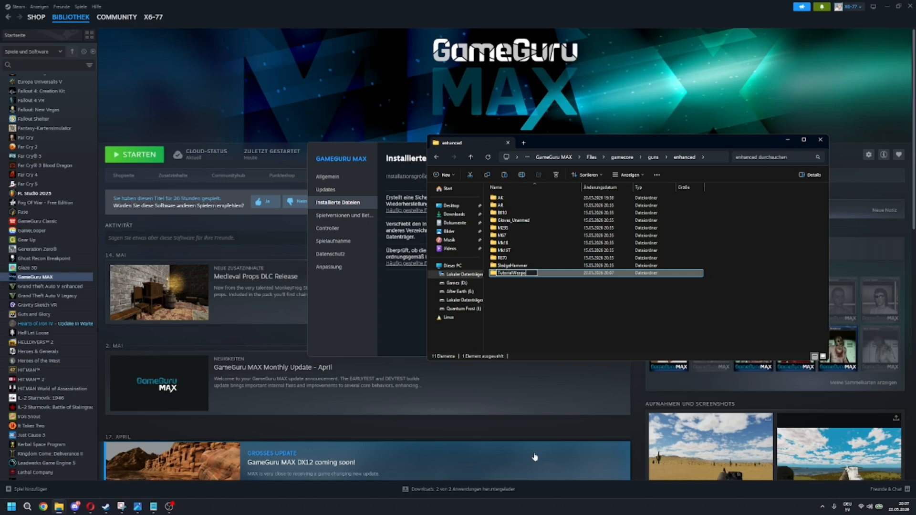
{"action": "left_click", "coordinate": [531, 282]}
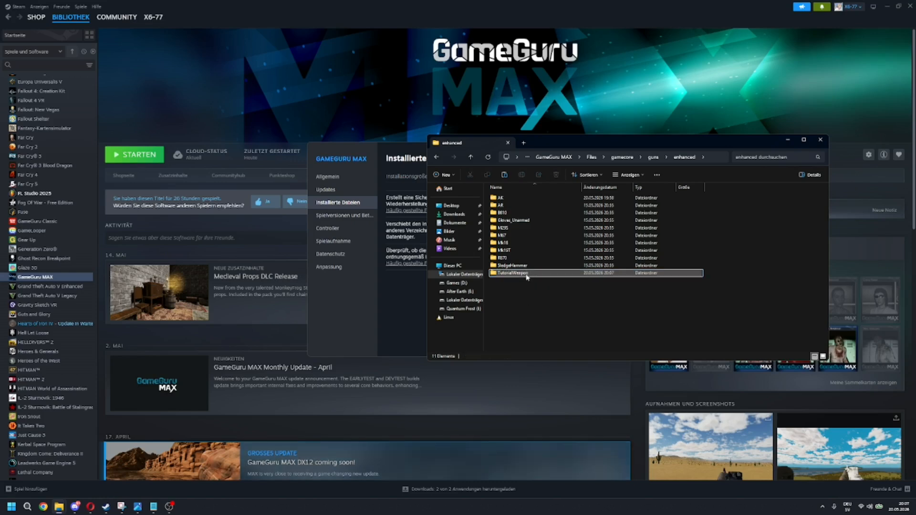
{"action": "double_click", "coordinate": [561, 275]}
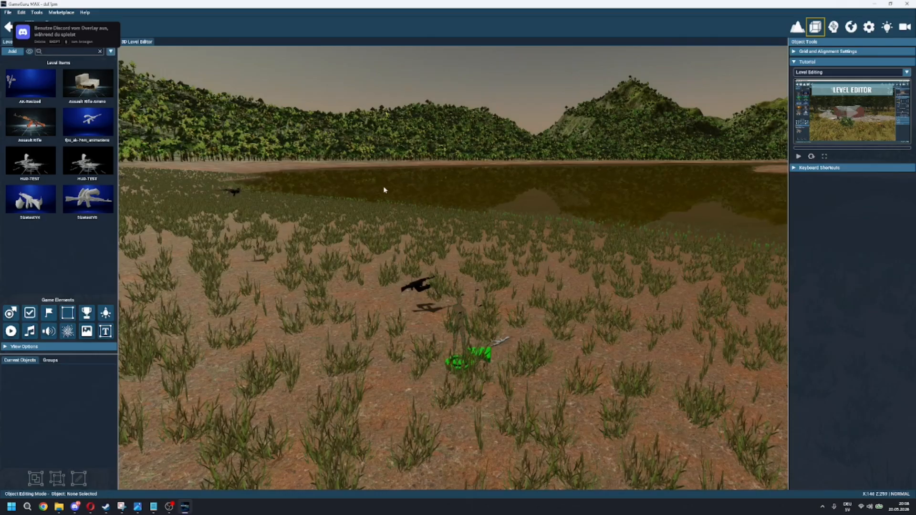
Step: Switch to the GameGuru MAX level editor and place TutorialRifle from the object library's User category on the terrain
{"action": "right_click_drag", "start_coordinate": [382, 190], "coordinate": [407, 209]}
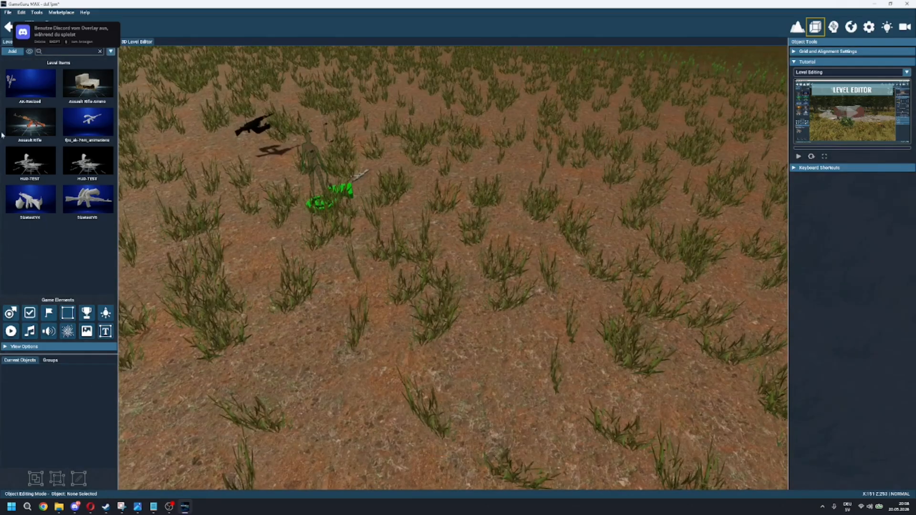
{"action": "left_click", "coordinate": [13, 52]}
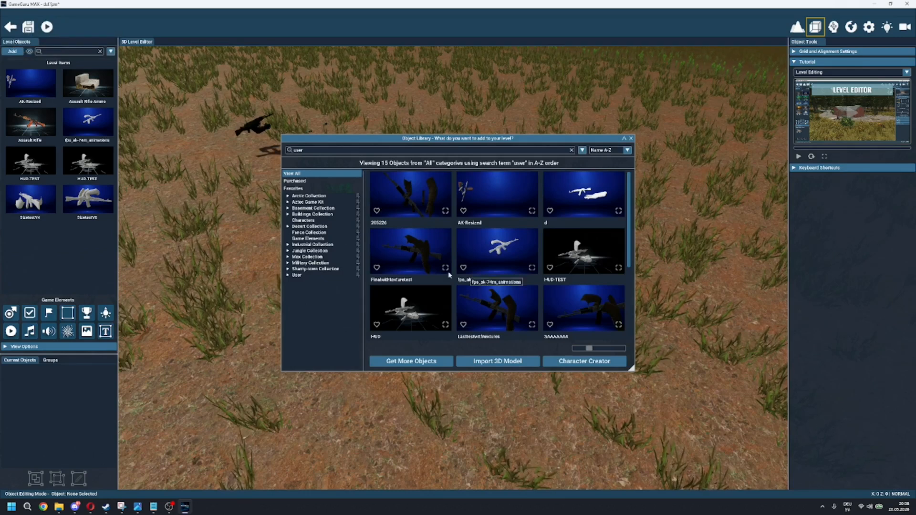
{"action": "left_click", "coordinate": [304, 269]}
{"action": "left_click", "coordinate": [304, 276]}
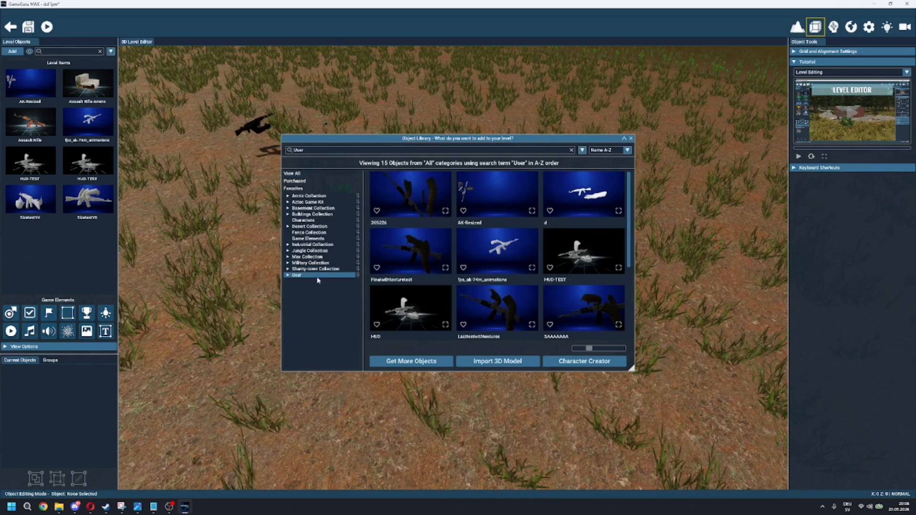
{"action": "scroll", "coordinate": [485, 253], "scroll_direction": "down", "scroll_amount": 3}
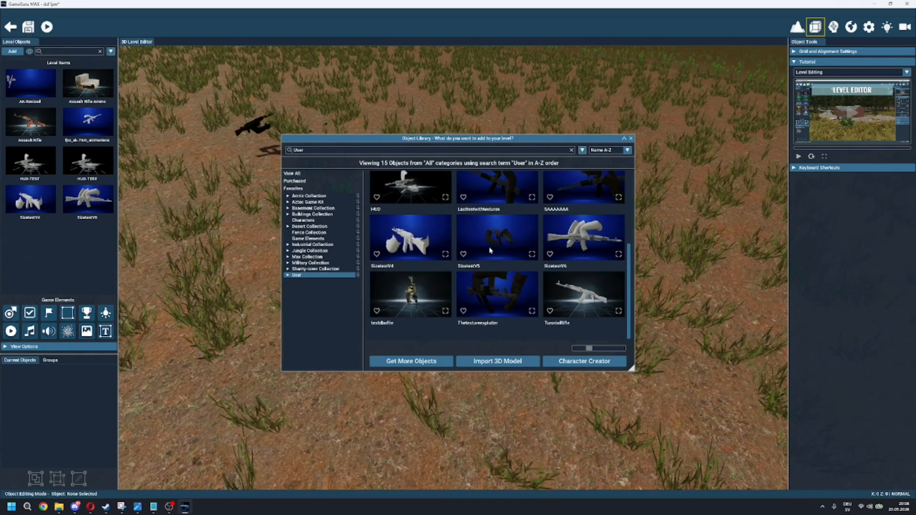
{"action": "left_click", "coordinate": [584, 295]}
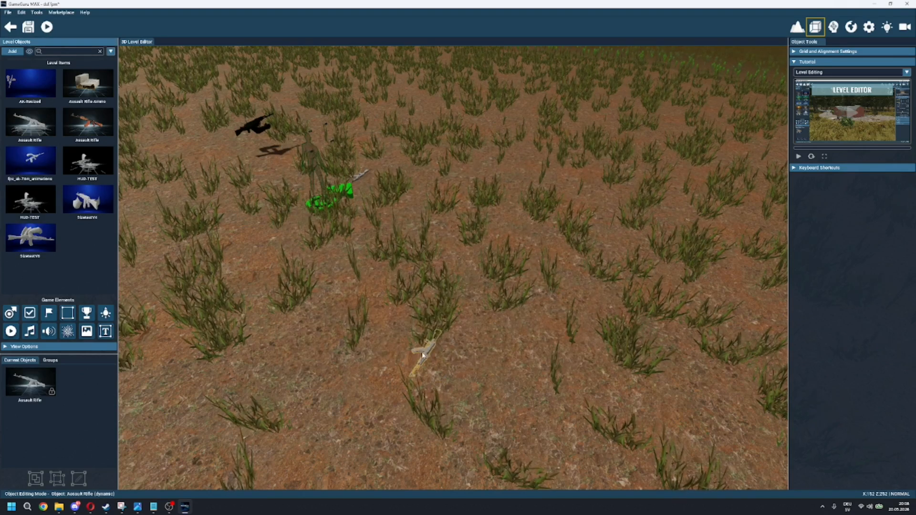
{"action": "left_click", "coordinate": [423, 356]}
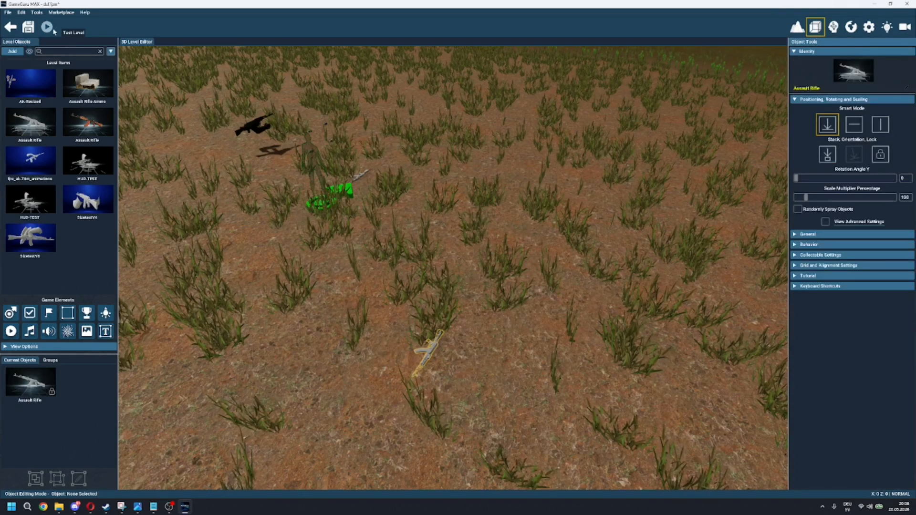
Step: Load the AK-74m model from Downloads\fps-ak-74m-animations (1)\source into the 3D model importer
{"action": "left_click", "coordinate": [19, 54]}
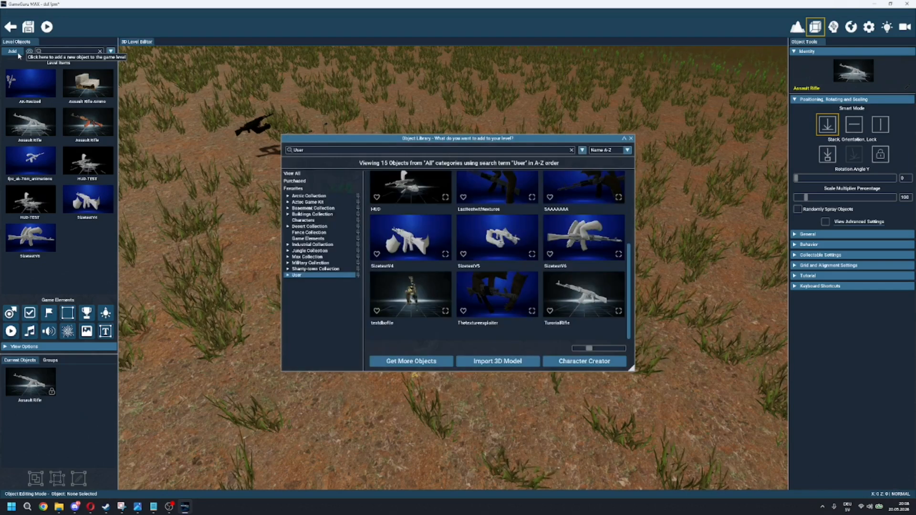
{"action": "left_click", "coordinate": [498, 362]}
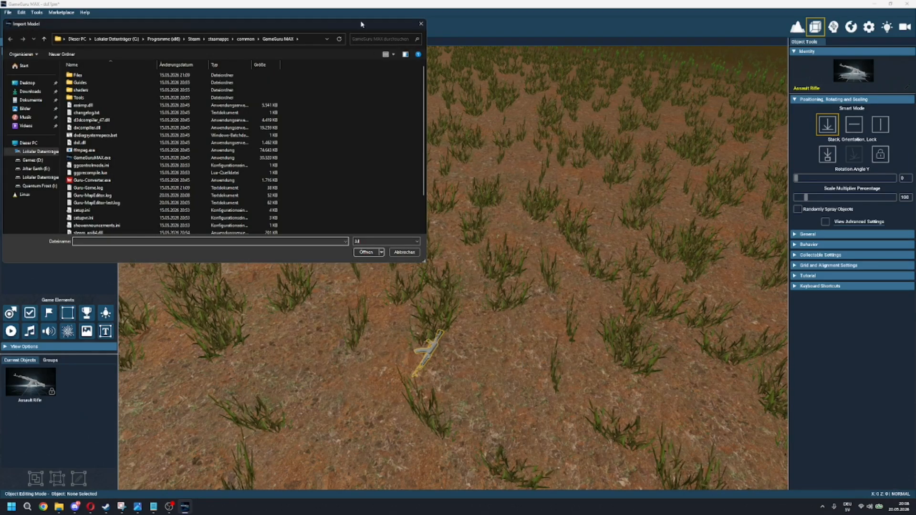
{"action": "left_click_drag", "start_coordinate": [363, 29], "coordinate": [593, 77]}
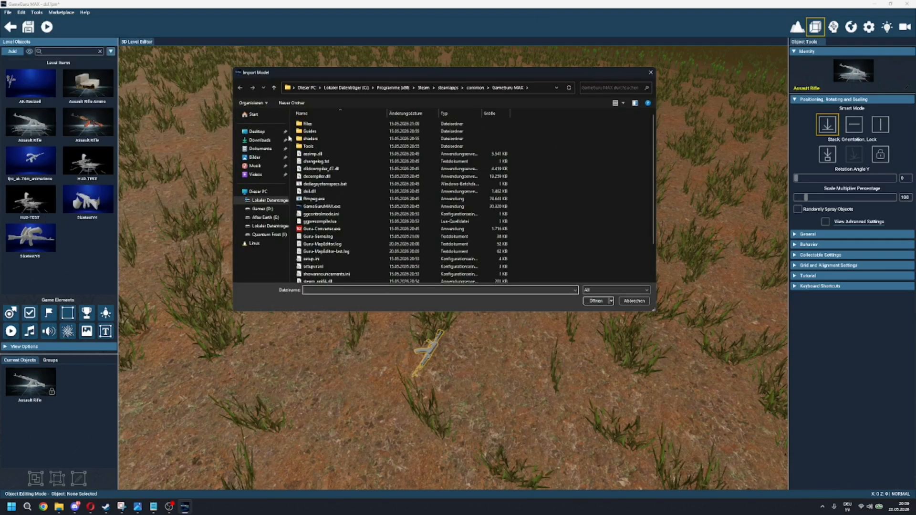
{"action": "left_click", "coordinate": [260, 141]}
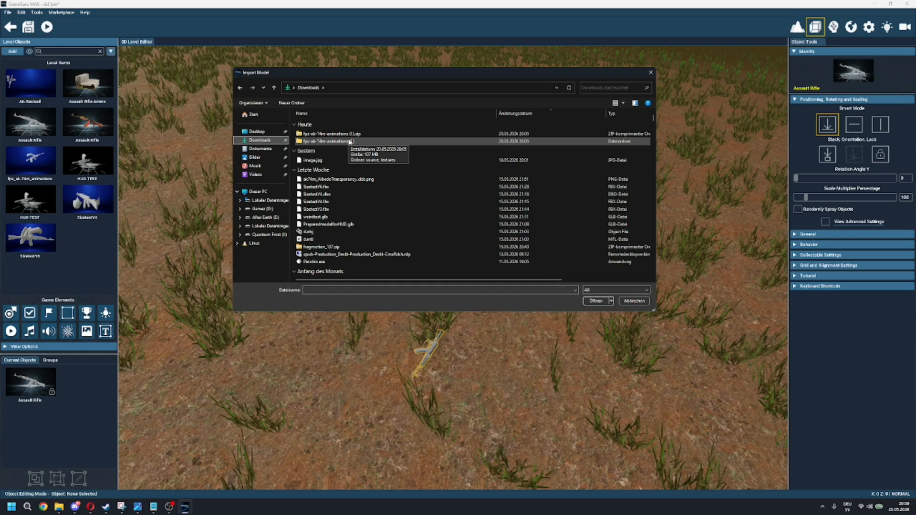
{"action": "double_click", "coordinate": [349, 142]}
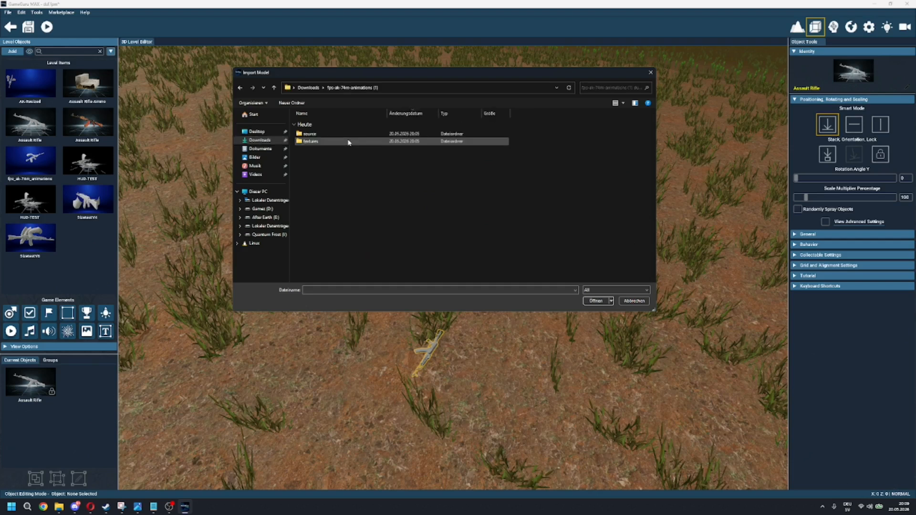
{"action": "double_click", "coordinate": [342, 136]}
{"action": "double_click", "coordinate": [340, 136]}
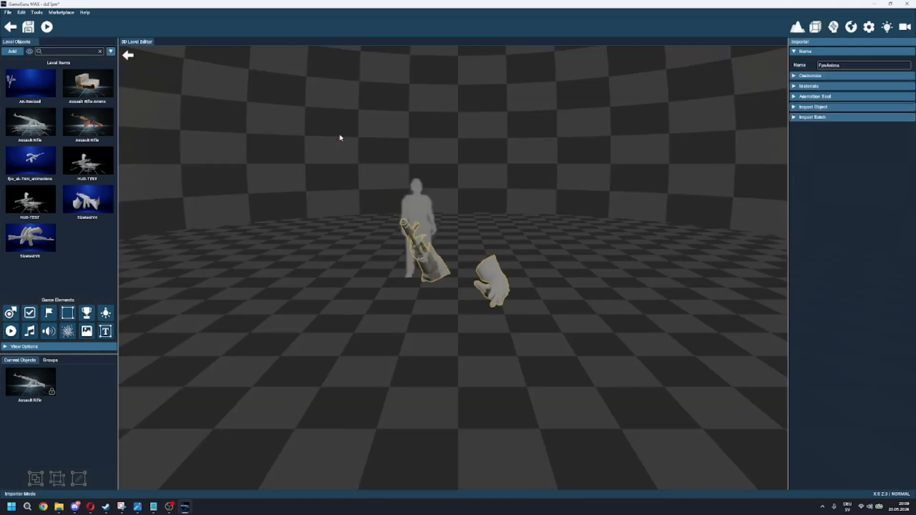
Step: Assign armColor.png from the download's textures folder as the Albedo texture of the armColor material
{"action": "key", "text": "w"}
{"action": "right_click_drag", "start_coordinate": [474, 266], "coordinate": [312, 284]}
{"action": "key", "text": "d"}
{"action": "key", "text": "w"}
{"action": "right_click_drag", "start_coordinate": [429, 262], "coordinate": [573, 263]}
{"action": "key", "text": "d"}
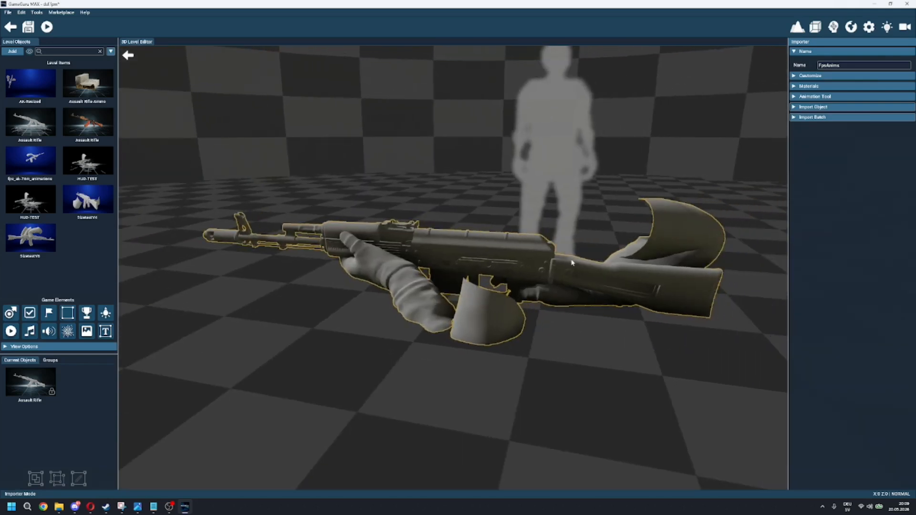
{"action": "left_click", "coordinate": [801, 87]}
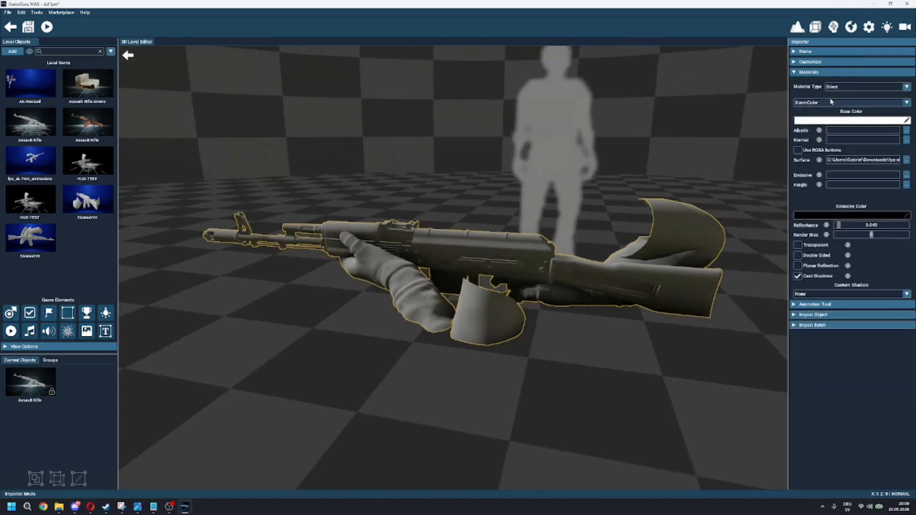
{"action": "left_click", "coordinate": [831, 102]}
{"action": "left_click", "coordinate": [812, 103]}
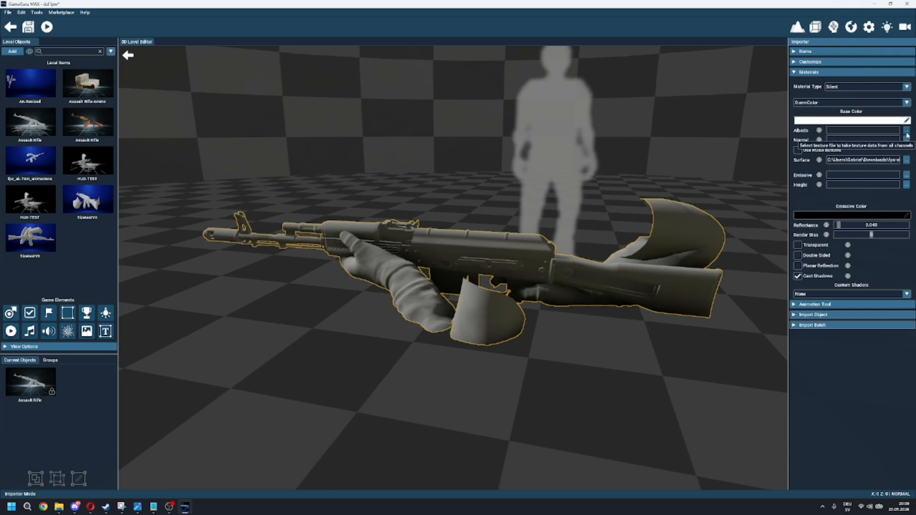
{"action": "left_click", "coordinate": [906, 131]}
{"action": "left_click", "coordinate": [351, 89]}
{"action": "double_click", "coordinate": [321, 141]}
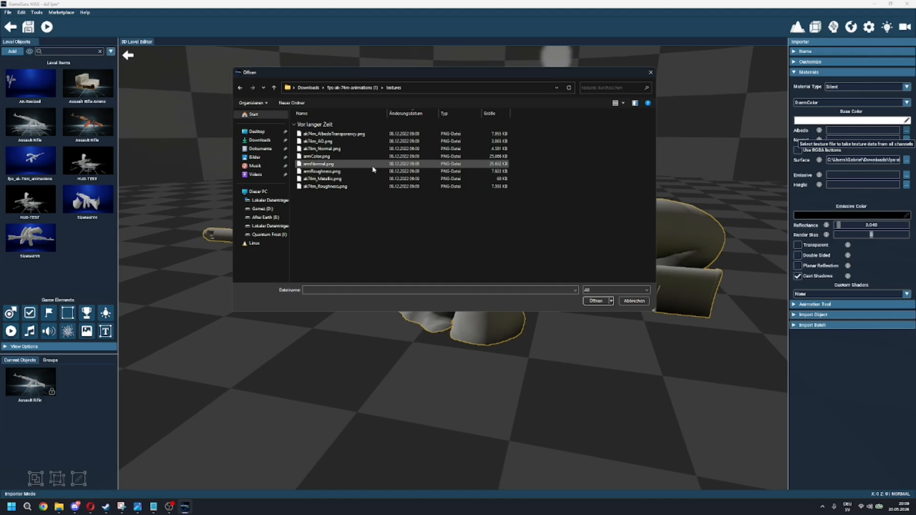
{"action": "double_click", "coordinate": [349, 156]}
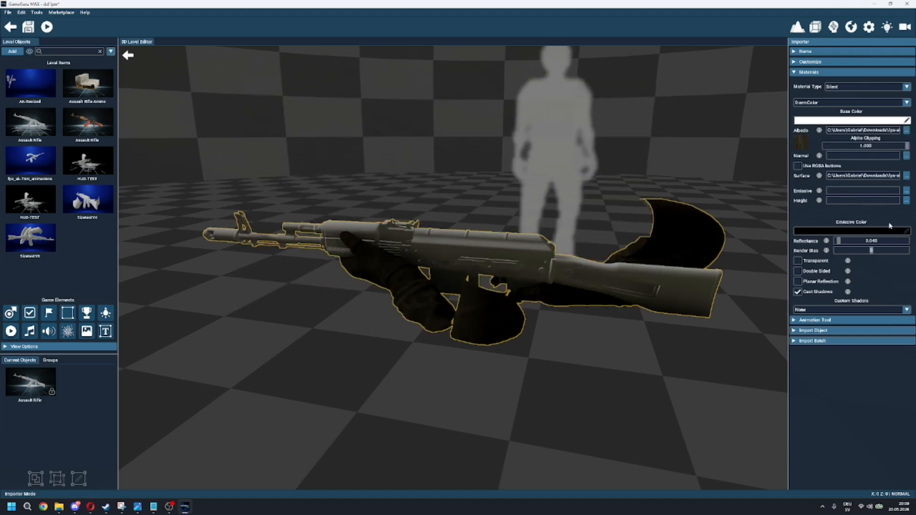
Step: Assign ak74m_AlbedoTransparency.png from the textures folder as the Albedo texture of material 1:ak74m_AlbedoTransparency
{"action": "left_click", "coordinate": [852, 103]}
{"action": "left_click", "coordinate": [840, 118]}
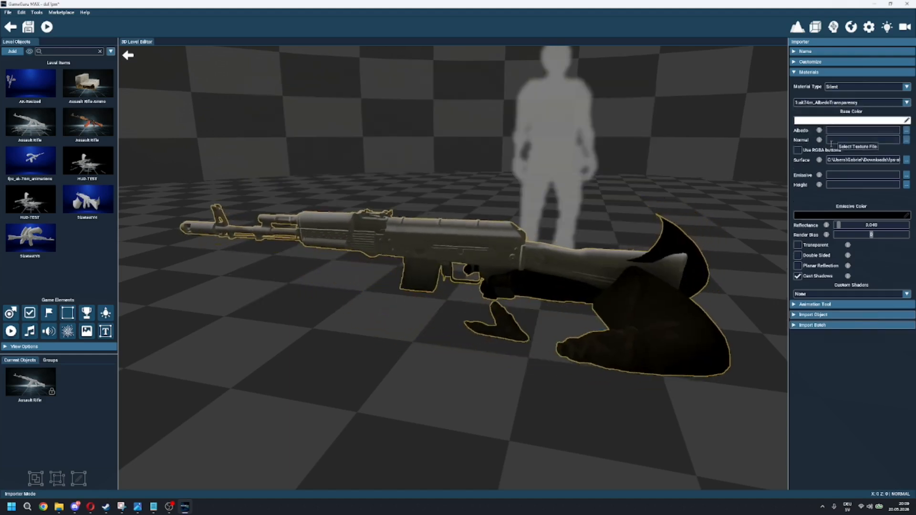
{"action": "left_click", "coordinate": [831, 141]}
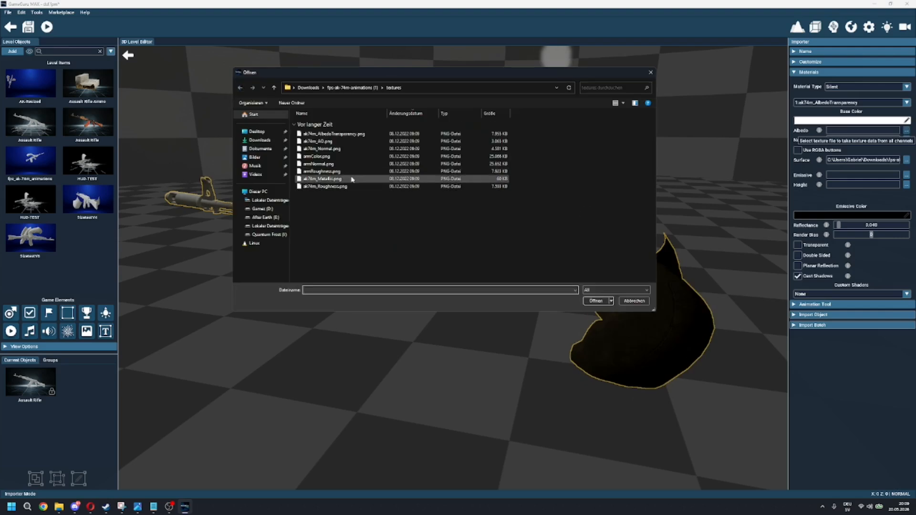
{"action": "double_click", "coordinate": [376, 134]}
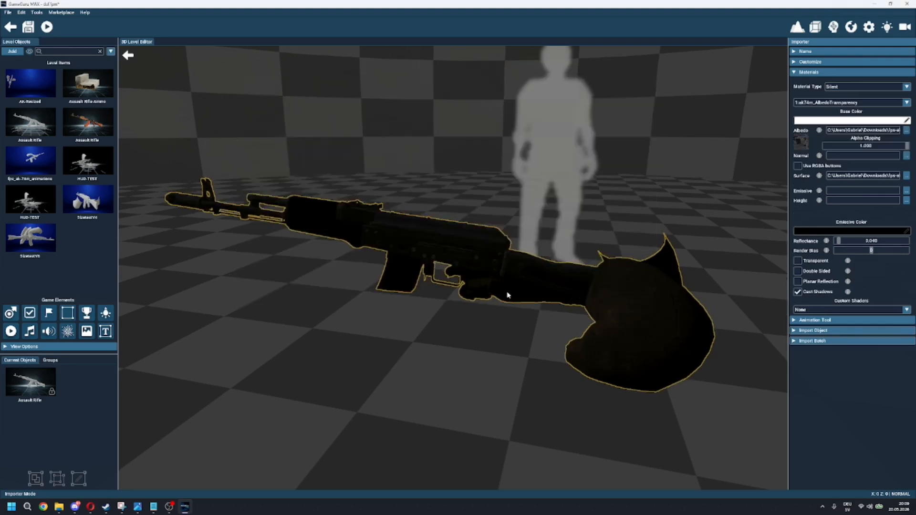
Step: Assign ak74m_AlbedoTransparency.png as the Albedo texture of material 2:ak74m_AlbedoTransparency as well
{"action": "key", "text": "w"}
{"action": "right_click_drag", "start_coordinate": [662, 262], "coordinate": [499, 258]}
{"action": "key", "text": "w"}
{"action": "key", "text": "s"}
{"action": "key", "text": "d"}
{"action": "left_click", "coordinate": [832, 104]}
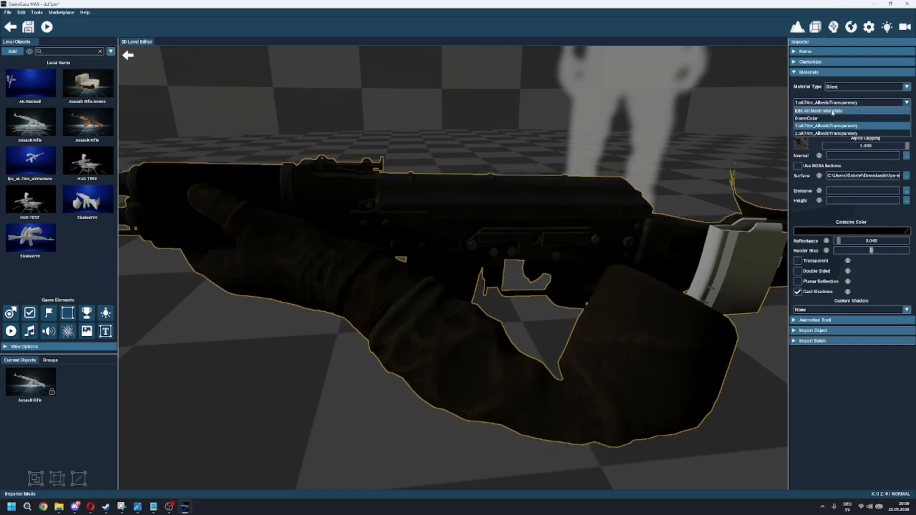
{"action": "left_click", "coordinate": [831, 133]}
{"action": "left_click", "coordinate": [907, 131]}
{"action": "double_click", "coordinate": [336, 136]}
Step: Stop the animation preview, set the animation frame to 264 and choose the AK idle animation spanning frames 21 to 80
{"action": "key", "text": "d"}
{"action": "right_click_drag", "start_coordinate": [525, 235], "coordinate": [453, 262]}
{"action": "key", "text": "s"}
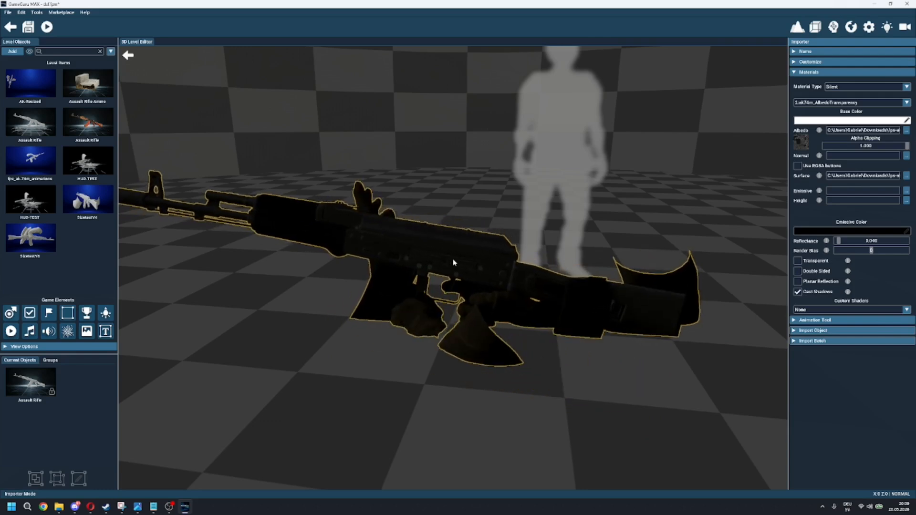
{"action": "scroll", "coordinate": [497, 270], "scroll_direction": "down", "scroll_amount": 3}
{"action": "scroll", "coordinate": [496, 269], "scroll_direction": "up", "scroll_amount": 3}
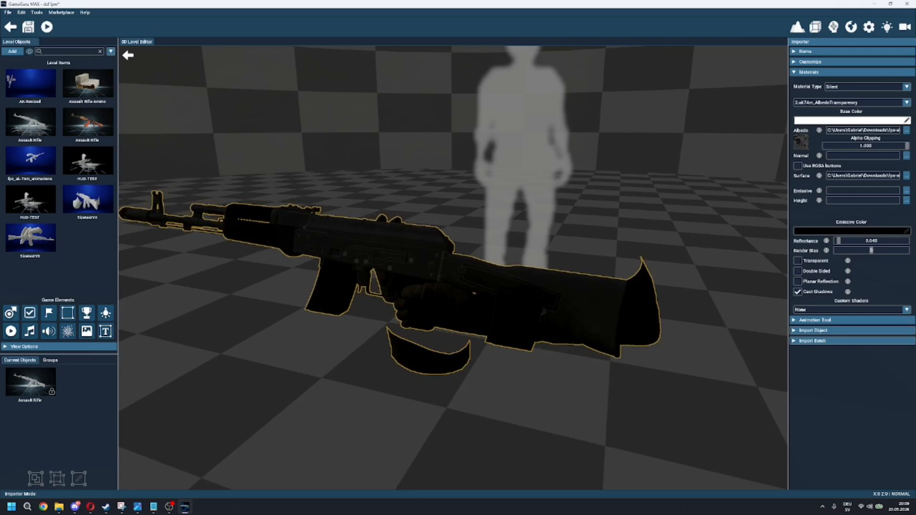
{"action": "left_click", "coordinate": [794, 321]}
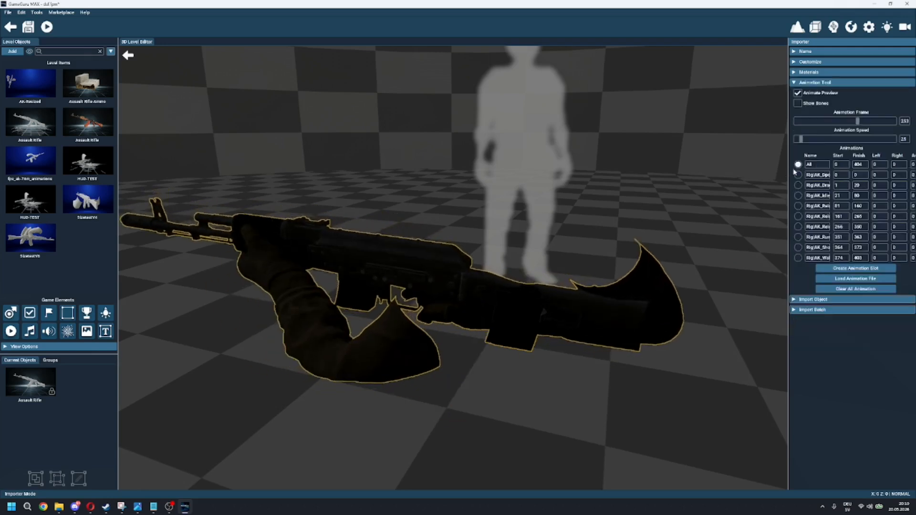
{"action": "left_click_drag", "start_coordinate": [859, 122], "coordinate": [701, 145]}
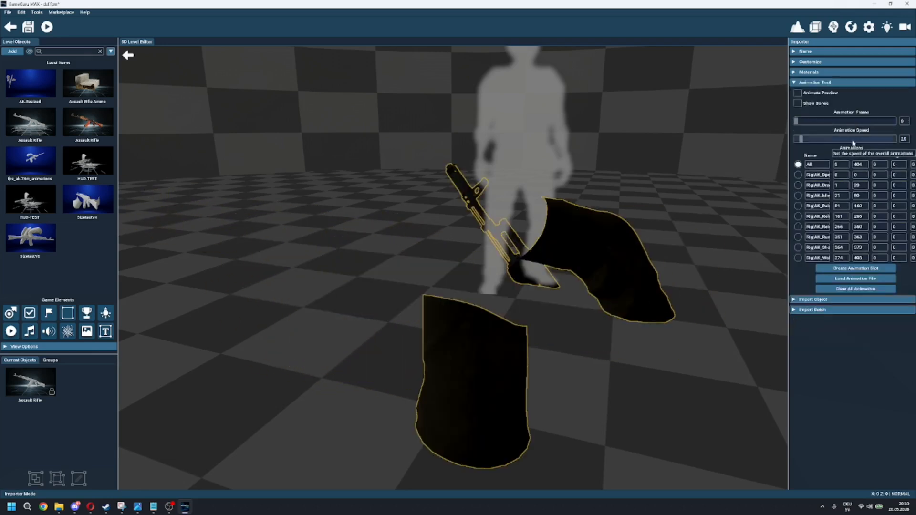
{"action": "left_click_drag", "start_coordinate": [808, 123], "coordinate": [861, 123]}
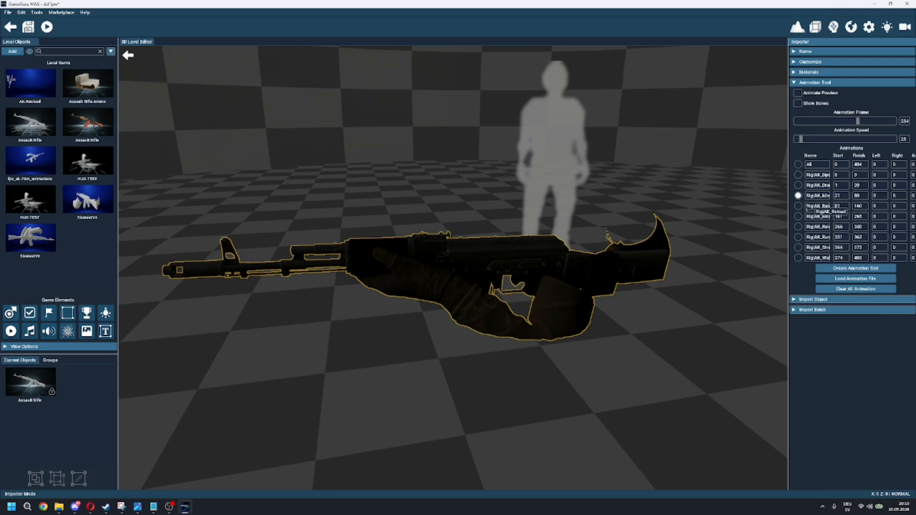
{"action": "right_click_drag", "start_coordinate": [597, 229], "coordinate": [568, 205]}
{"action": "key", "text": "a"}
{"action": "key", "text": "d"}
{"action": "key", "text": "s"}
{"action": "key", "text": "w"}
{"action": "key", "text": "s"}
{"action": "right_click_drag", "start_coordinate": [692, 186], "coordinate": [702, 158]}
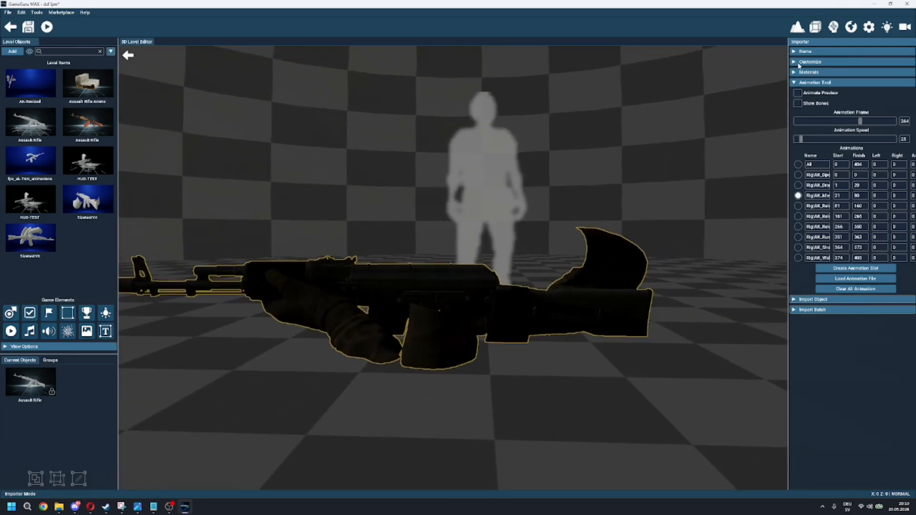
{"action": "left_click", "coordinate": [793, 83]}
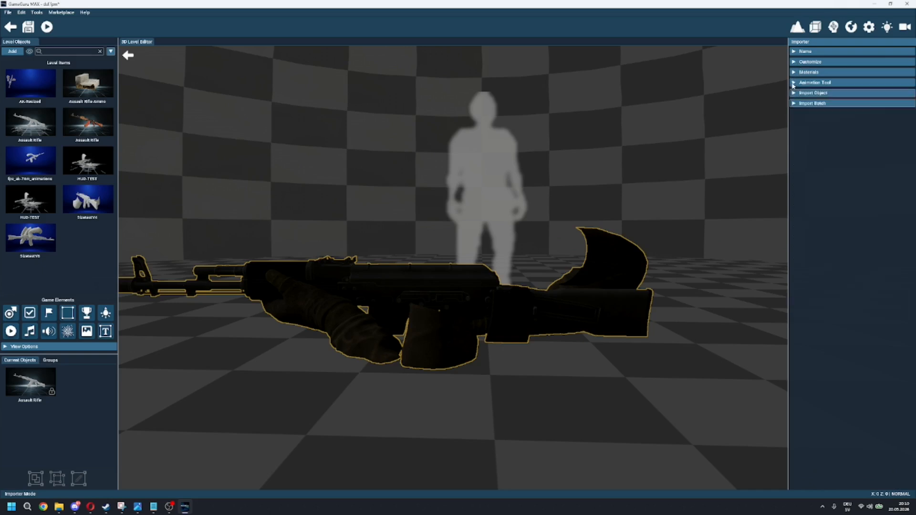
Step: Reduce the imported model's scale to 33
{"action": "left_click", "coordinate": [794, 62]}
{"action": "left_click_drag", "start_coordinate": [859, 100], "coordinate": [841, 106]}
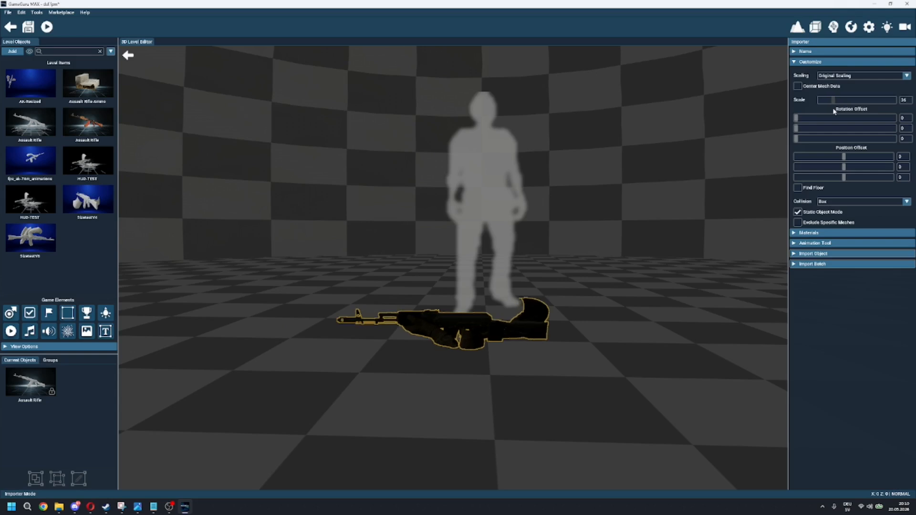
{"action": "right_click_drag", "start_coordinate": [622, 213], "coordinate": [614, 188]}
{"action": "key", "text": "w"}
{"action": "key", "text": "s"}
{"action": "left_click_drag", "start_coordinate": [833, 101], "coordinate": [833, 102]}
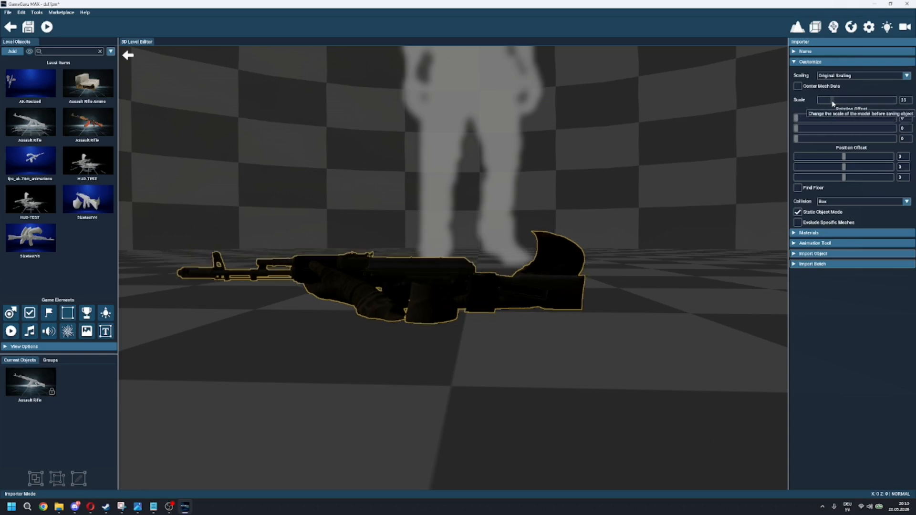
Step: Set the model's Y position offset to -19
{"action": "key", "text": "s"}
{"action": "key", "text": "a"}
{"action": "right_click_drag", "start_coordinate": [630, 225], "coordinate": [496, 238]}
{"action": "key", "text": "w"}
{"action": "key", "text": "s"}
{"action": "key", "text": "w"}
{"action": "key", "text": "d"}
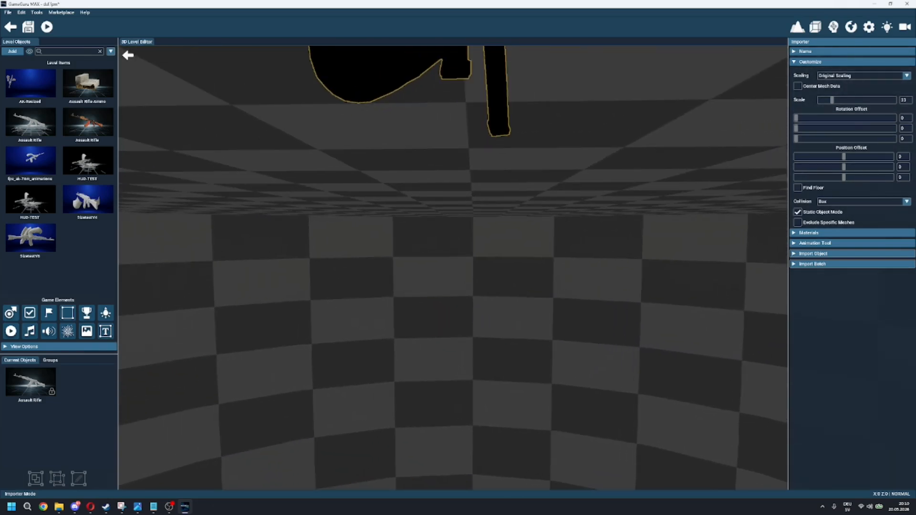
{"action": "left_click", "coordinate": [905, 170]}
{"action": "type", "text": "-19"}
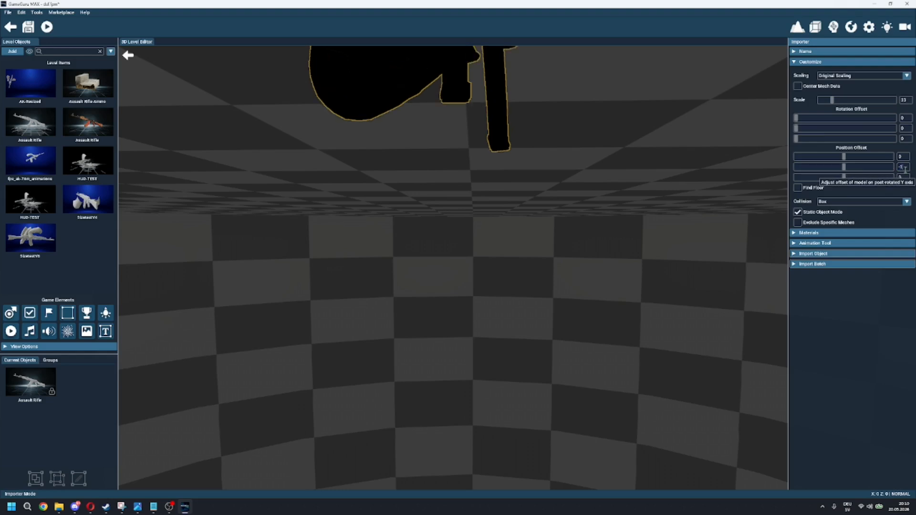
Step: Set the model's Y rotation offset to 4 and check the rifle's alignment in the first-person view
{"action": "mouse_move", "coordinate": [674, 222]}
{"action": "right_mouse_down"}
{"action": "mouse_move", "coordinate": [674, 181]}
{"action": "mouse_move", "coordinate": [675, 248]}
{"action": "mouse_move", "coordinate": [672, 223]}
{"action": "right_mouse_up"}
{"action": "key", "text": "w"}
{"action": "right_click_drag", "start_coordinate": [454, 305], "coordinate": [471, 307]}
{"action": "right_click_drag", "start_coordinate": [505, 280], "coordinate": [506, 301]}
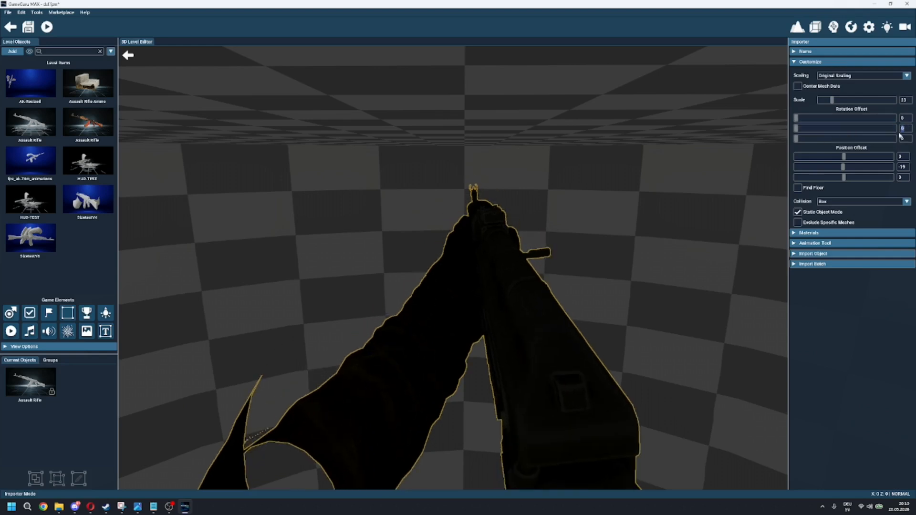
{"action": "type", "text": "5"}
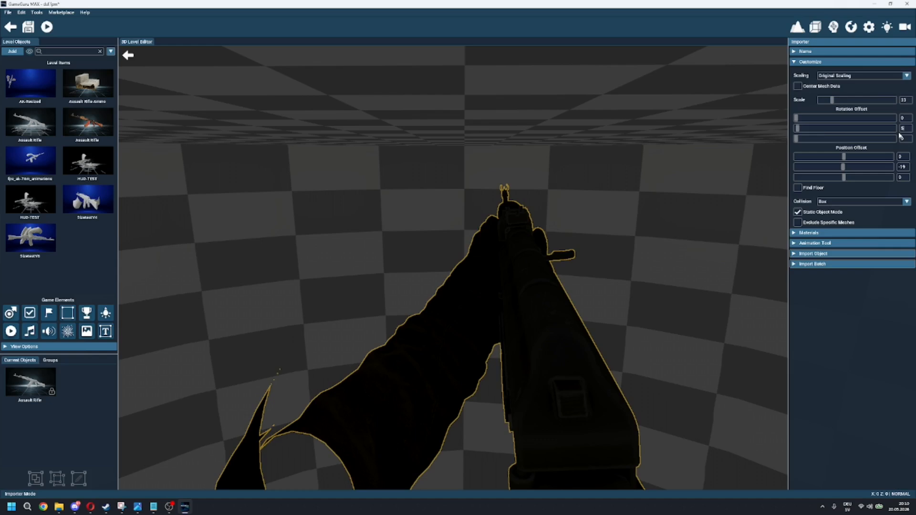
{"action": "key", "text": "BackSpace"}
{"action": "type", "text": "4"}
{"action": "right_click_drag", "start_coordinate": [477, 267], "coordinate": [468, 286]}
{"action": "key", "text": "w"}
{"action": "key", "text": "s"}
{"action": "key", "text": "w"}
{"action": "key", "text": "s"}
{"action": "right_click_drag", "start_coordinate": [616, 212], "coordinate": [589, 203]}
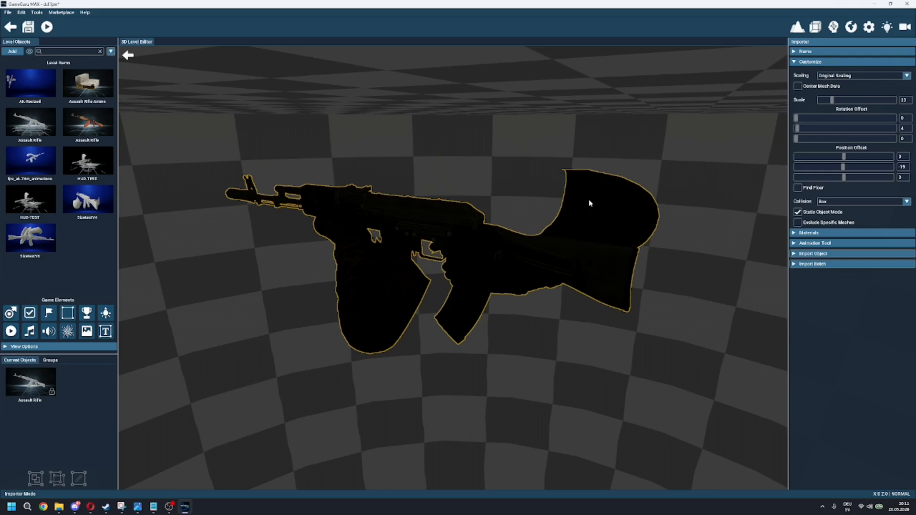
Step: Name the model TutorialWeapon and import the object into the user path
{"action": "left_click", "coordinate": [794, 62]}
{"action": "left_click", "coordinate": [793, 52]}
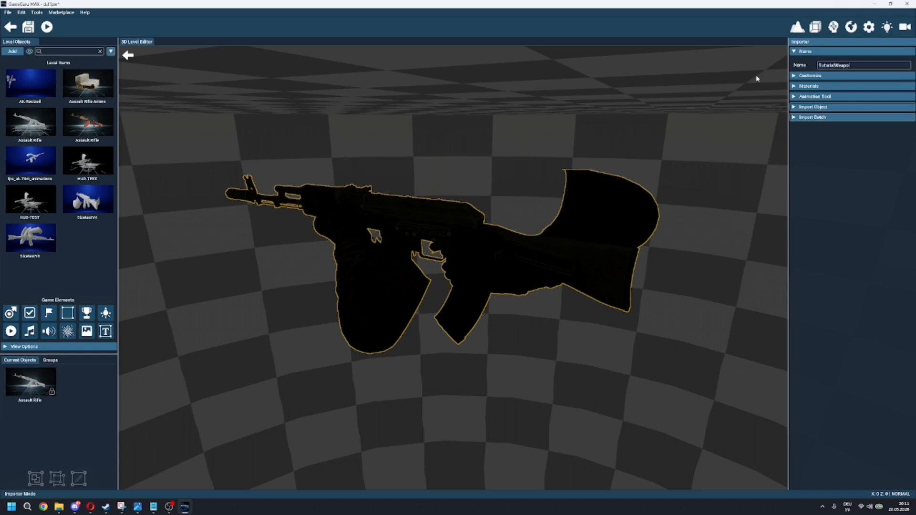
{"action": "left_click", "coordinate": [800, 108]}
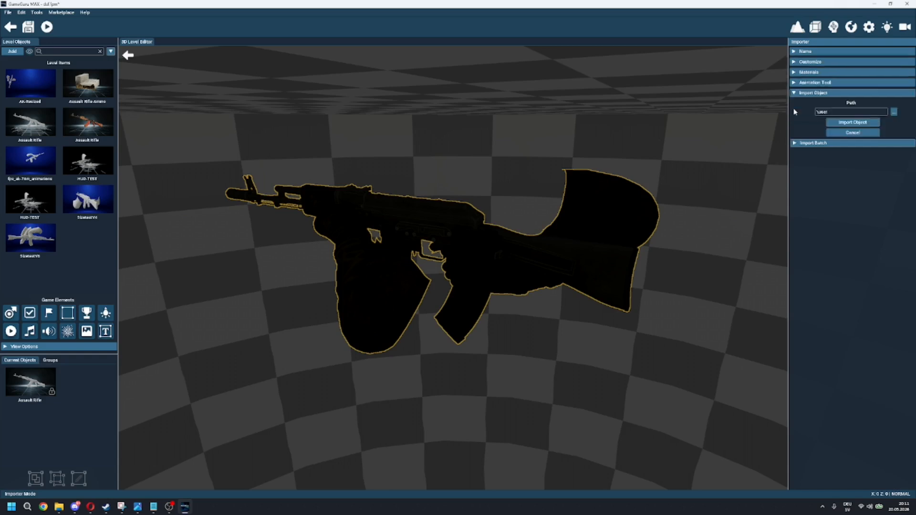
{"action": "left_click", "coordinate": [795, 83]}
{"action": "left_click", "coordinate": [795, 73]}
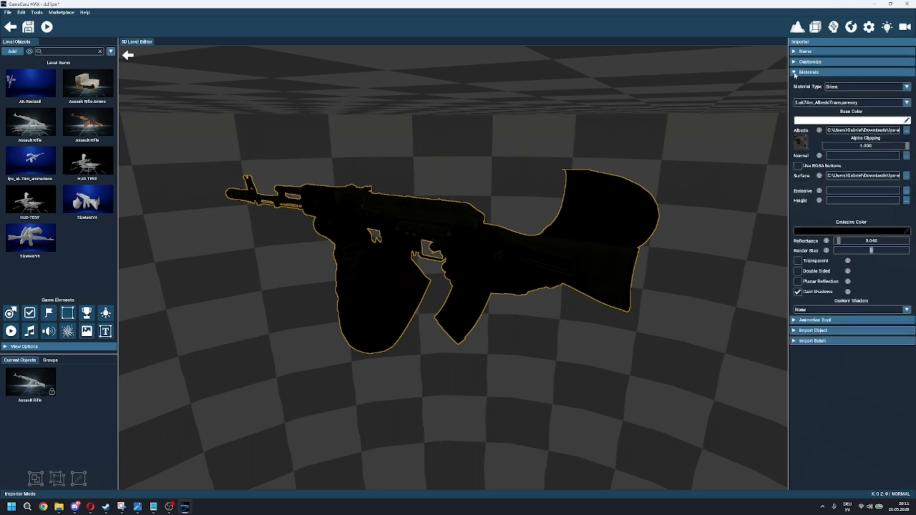
{"action": "left_click", "coordinate": [796, 74]}
{"action": "left_click", "coordinate": [796, 93]}
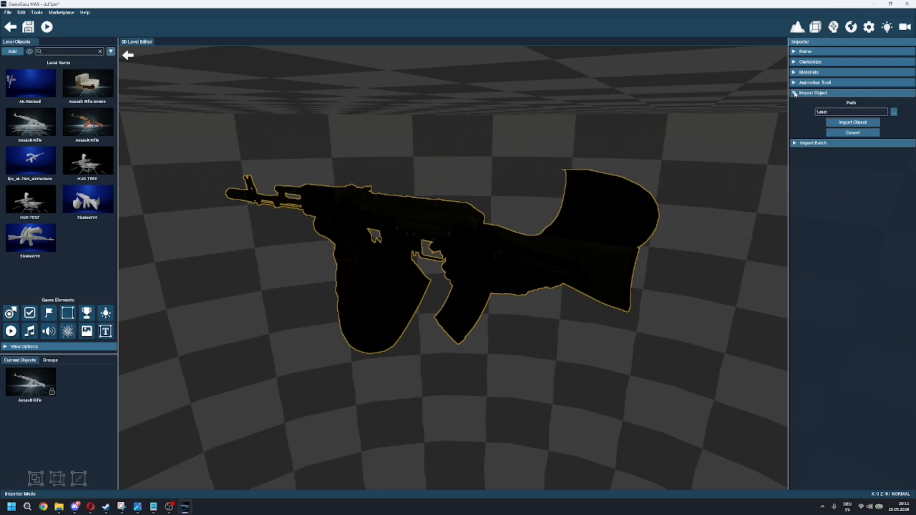
{"action": "left_click", "coordinate": [852, 123]}
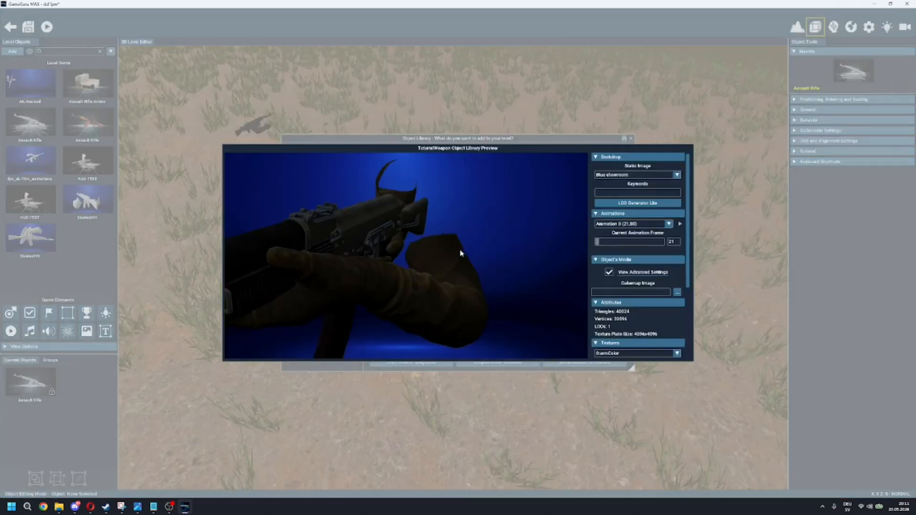
Step: Add the TutorialWeapon preview to the object library and close the library
{"action": "left_click_drag", "start_coordinate": [460, 253], "coordinate": [476, 241]}
{"action": "scroll", "coordinate": [418, 235], "scroll_direction": "down", "scroll_amount": 3}
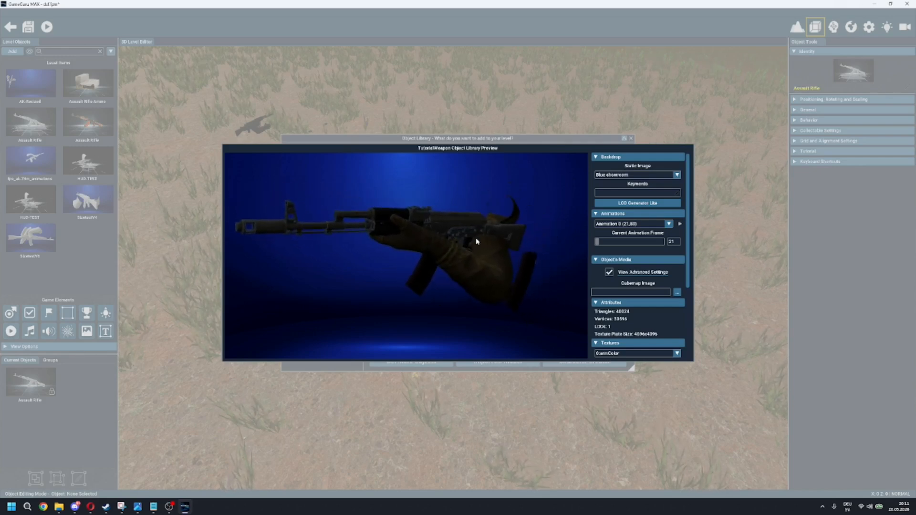
{"action": "scroll", "coordinate": [649, 241], "scroll_direction": "down", "scroll_amount": 3}
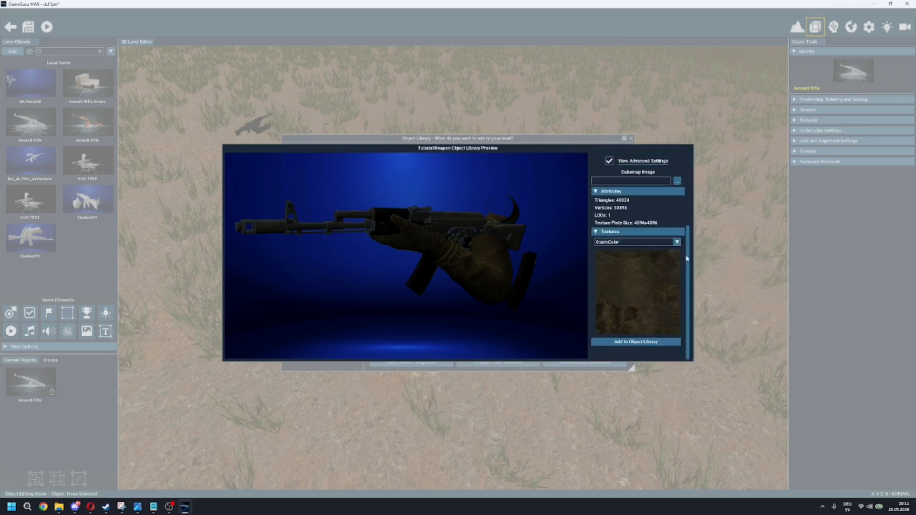
{"action": "left_click", "coordinate": [636, 343]}
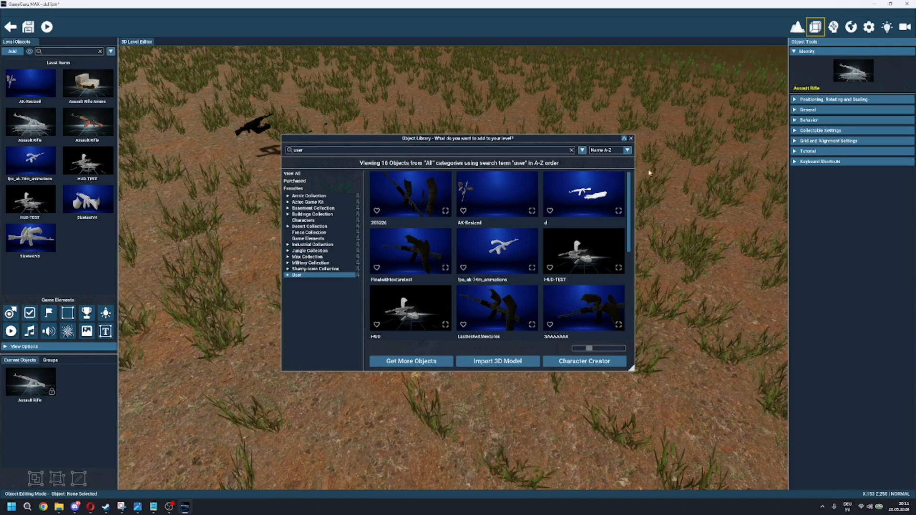
{"action": "left_click", "coordinate": [630, 139]}
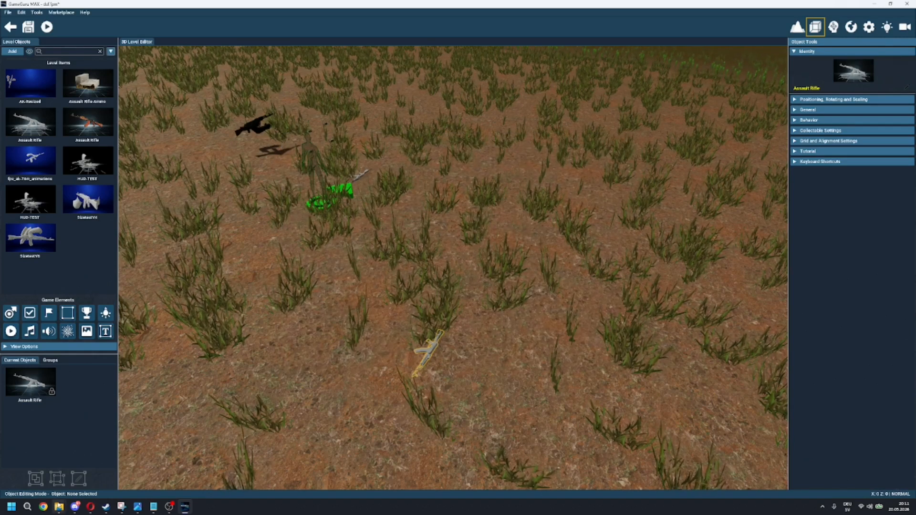
Step: Switch to File Explorer, open GameGuruApps\GameGuruMAX\Files\entitybank\User in the Documents folder and select TutorialWeapon.fpe
{"action": "right_click", "coordinate": [58, 505]}
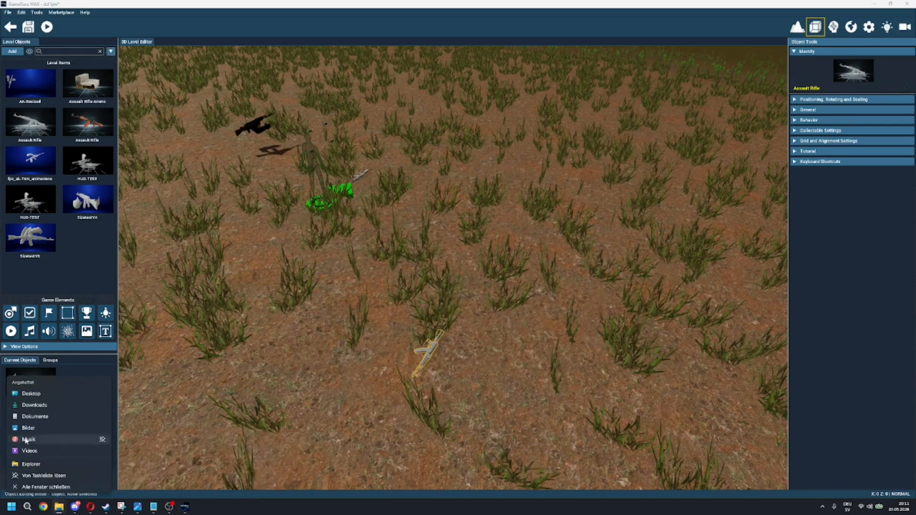
{"action": "left_click", "coordinate": [45, 418]}
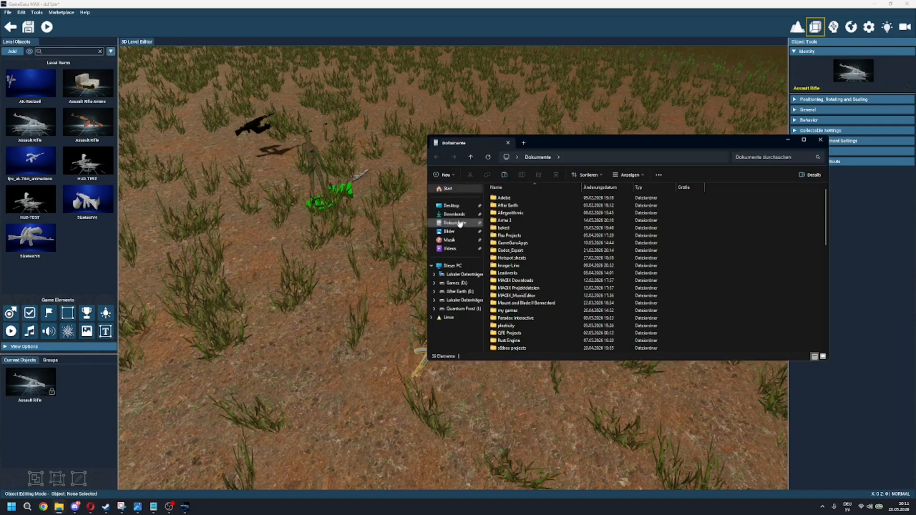
{"action": "left_click_drag", "start_coordinate": [599, 136], "coordinate": [544, 134]}
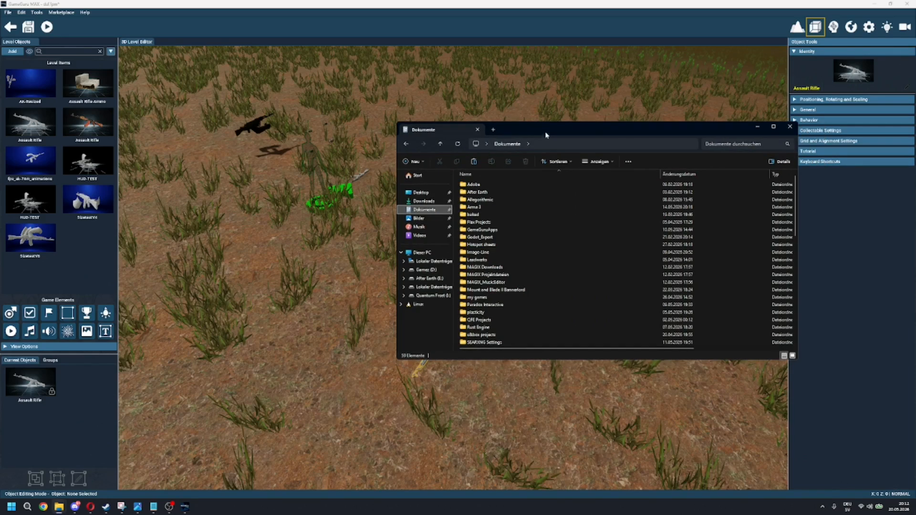
{"action": "double_click", "coordinate": [508, 230]}
{"action": "double_click", "coordinate": [505, 187]}
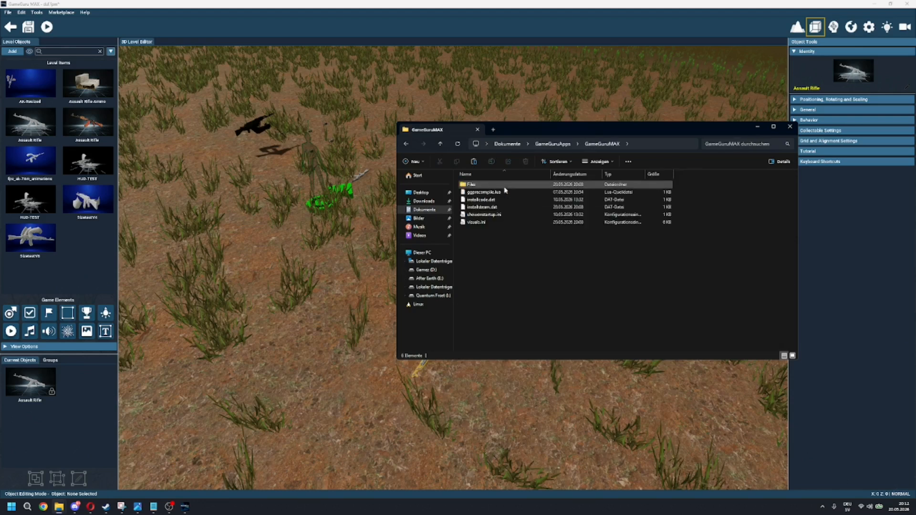
{"action": "double_click", "coordinate": [505, 187]}
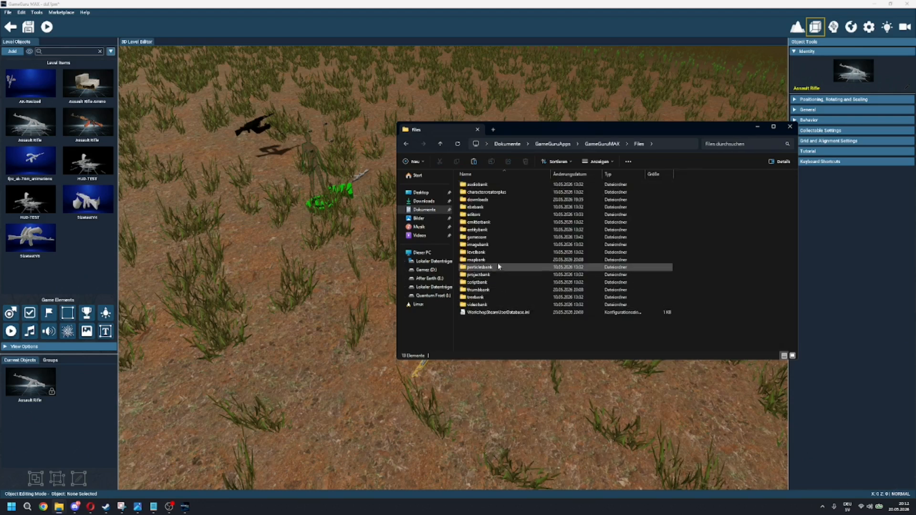
{"action": "double_click", "coordinate": [495, 230]}
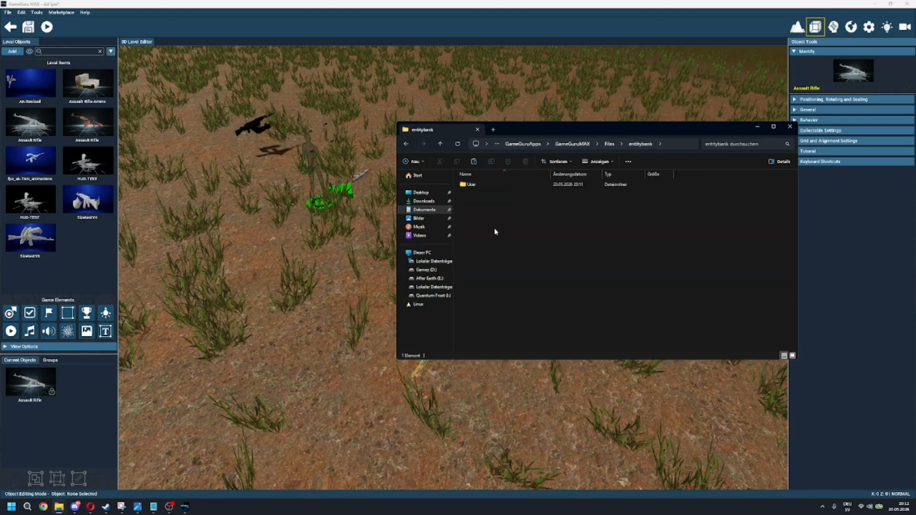
{"action": "double_click", "coordinate": [485, 183]}
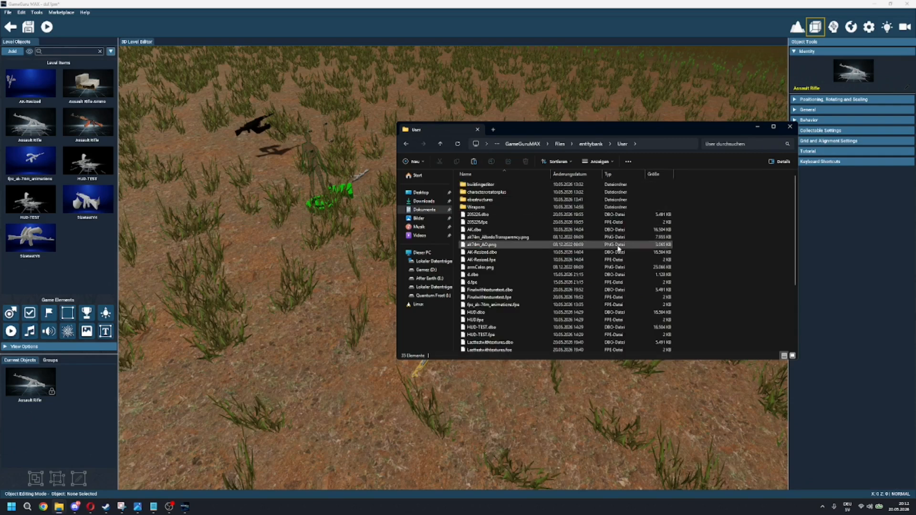
{"action": "scroll", "coordinate": [619, 248], "scroll_direction": "down", "scroll_amount": 4}
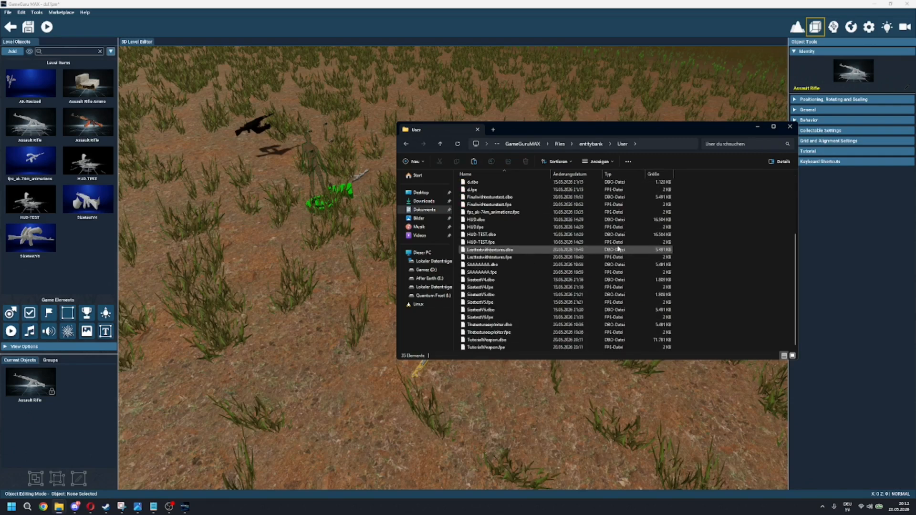
{"action": "left_click", "coordinate": [515, 348]}
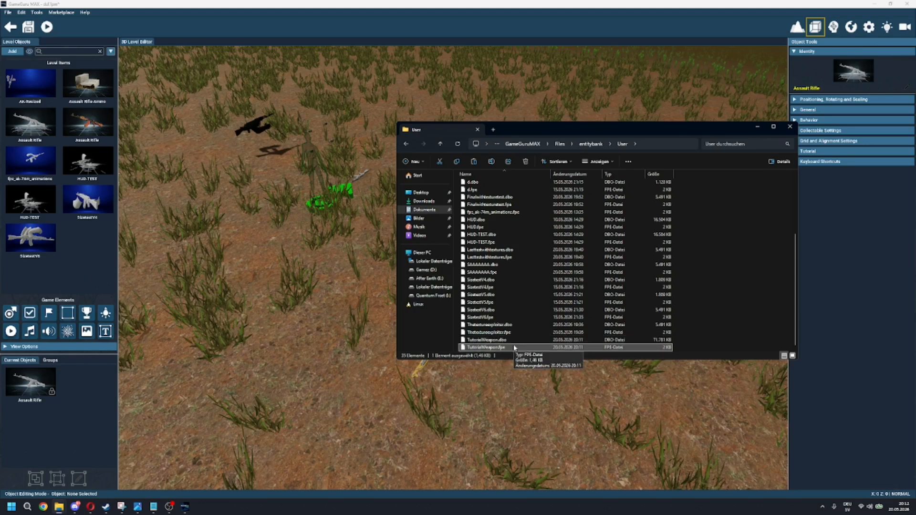
Step: Copy TutorialWeapon.dbo, switch to Steam and open the local installation folder of GameGuru MAX
{"action": "left_click", "coordinate": [518, 341]}
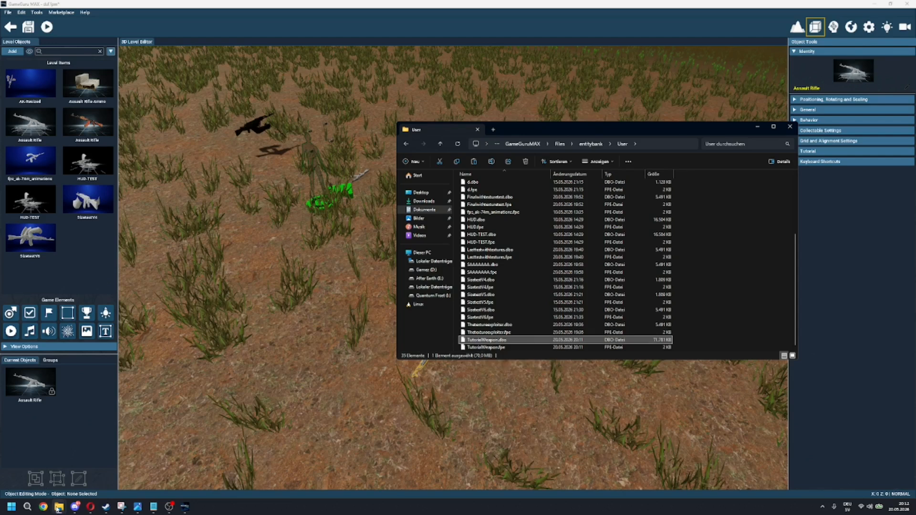
{"action": "mouse_move", "coordinate": [58, 509]}
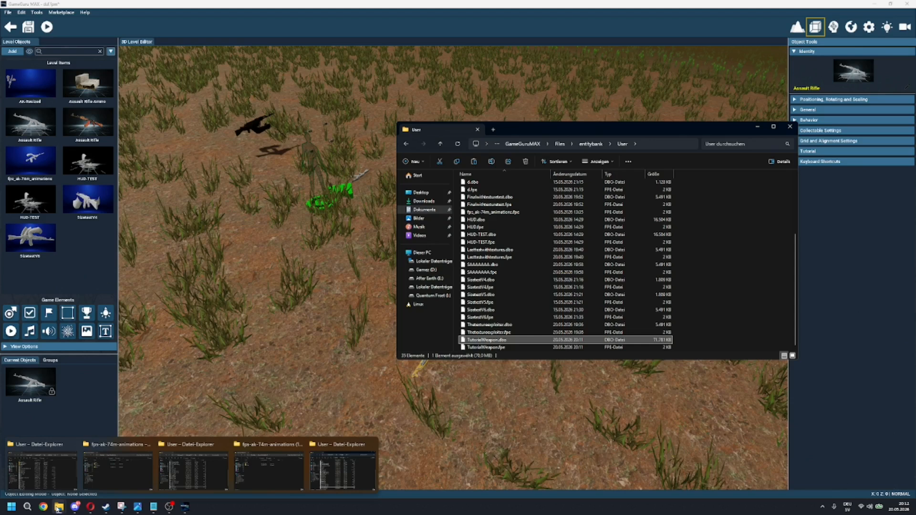
{"action": "mouse_move", "coordinate": [106, 507]}
{"action": "left_click", "coordinate": [90, 470]}
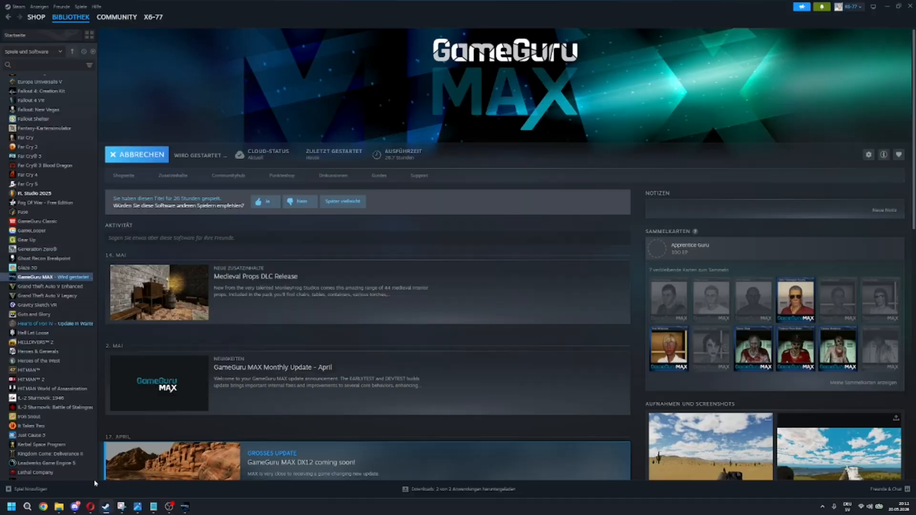
{"action": "right_click", "coordinate": [35, 280]}
{"action": "left_click", "coordinate": [71, 336]}
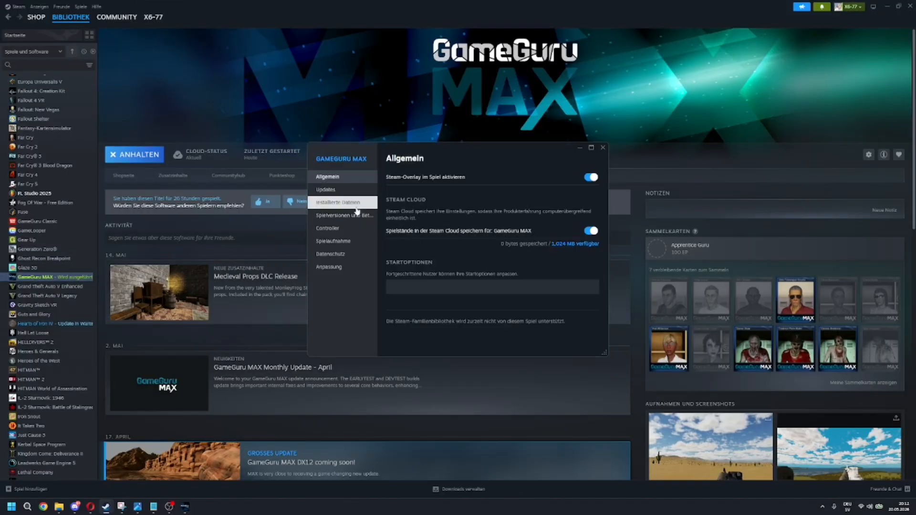
{"action": "left_click", "coordinate": [339, 203]}
{"action": "left_click", "coordinate": [586, 182]}
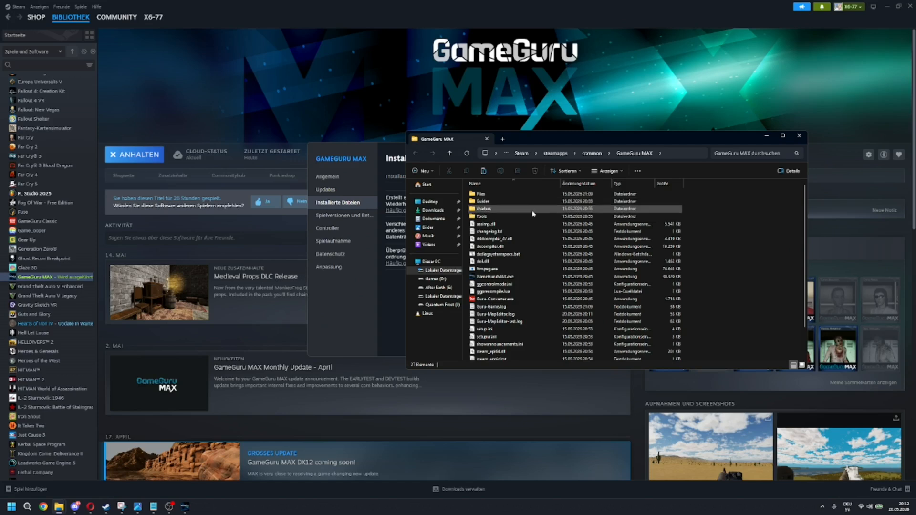
Step: Open Files\gamecore\guns\enhanced\TutorialWeapon in the installation folder and paste TutorialWeapon.dbo into it
{"action": "double_click", "coordinate": [517, 195]}
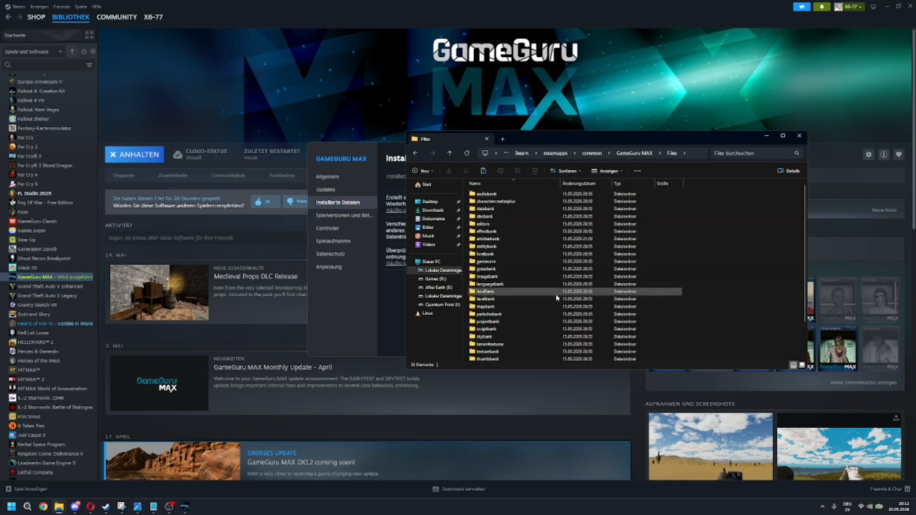
{"action": "double_click", "coordinate": [532, 262]}
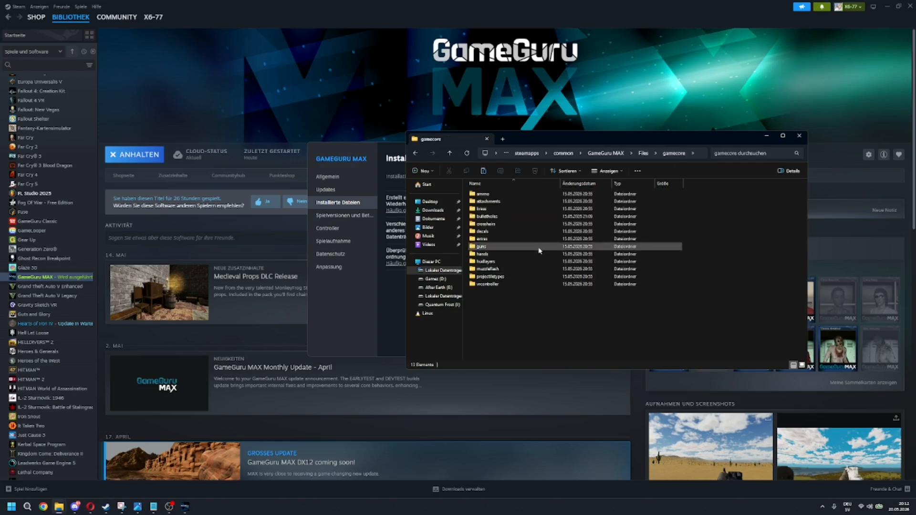
{"action": "double_click", "coordinate": [536, 249]}
{"action": "double_click", "coordinate": [494, 202]}
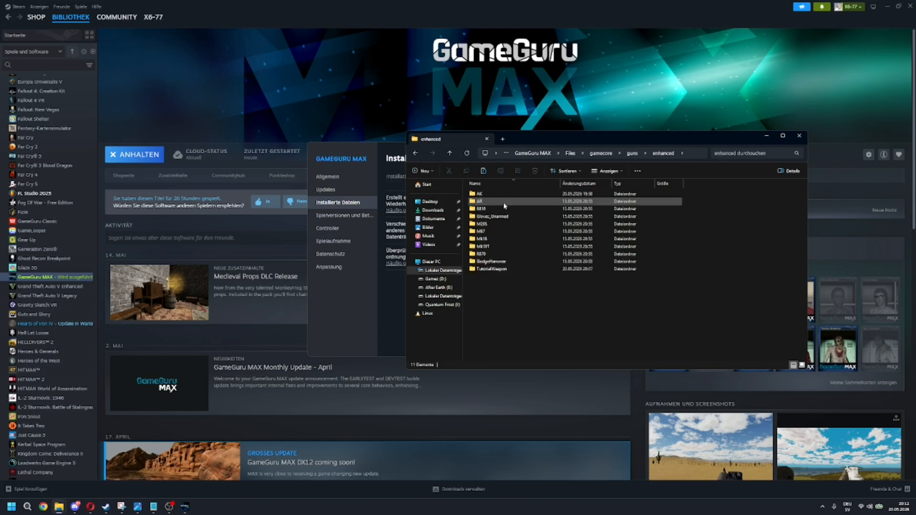
{"action": "double_click", "coordinate": [492, 268]}
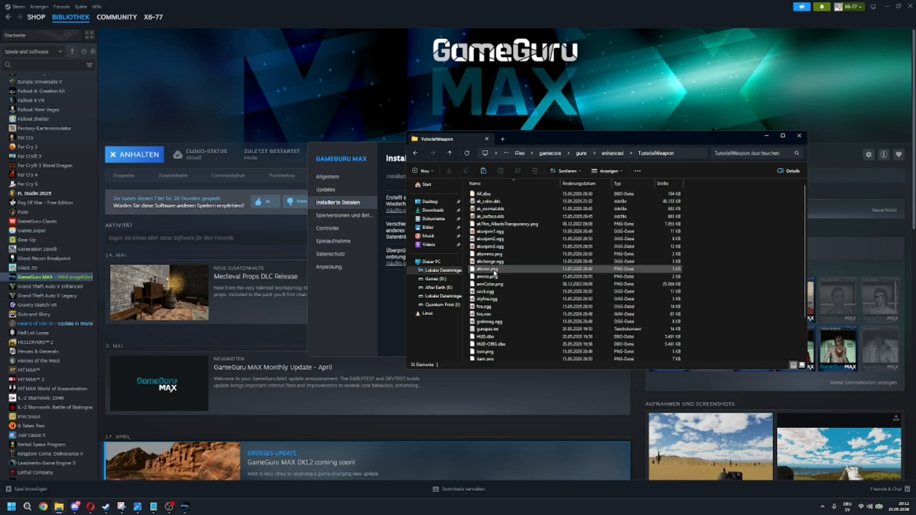
{"action": "scroll", "coordinate": [632, 277], "scroll_direction": "down", "scroll_amount": 2}
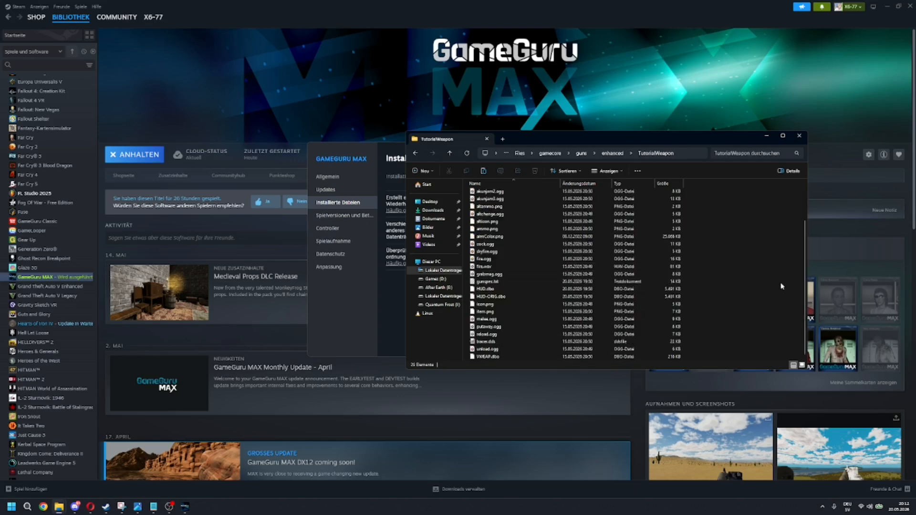
{"action": "key", "text": "ctrl+v"}
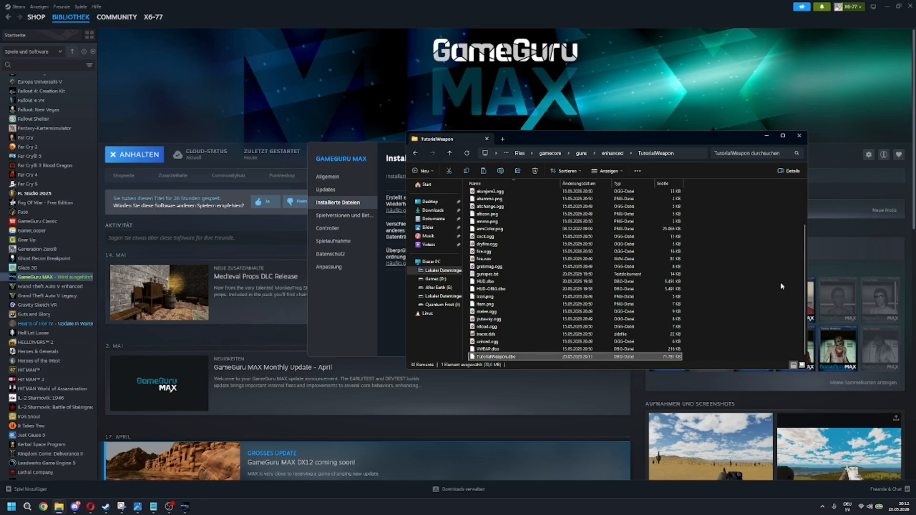
Step: Delete the old HUD.dbo and HUD-ORIG.dbo from the TutorialWeapon folder
{"action": "scroll", "coordinate": [593, 314], "scroll_direction": "up", "scroll_amount": 3}
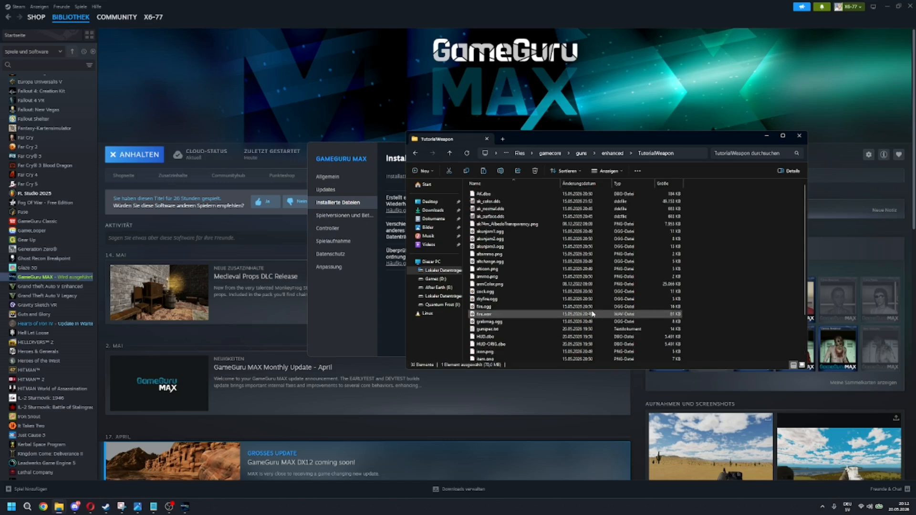
{"action": "scroll", "coordinate": [586, 288], "scroll_direction": "down", "scroll_amount": 2}
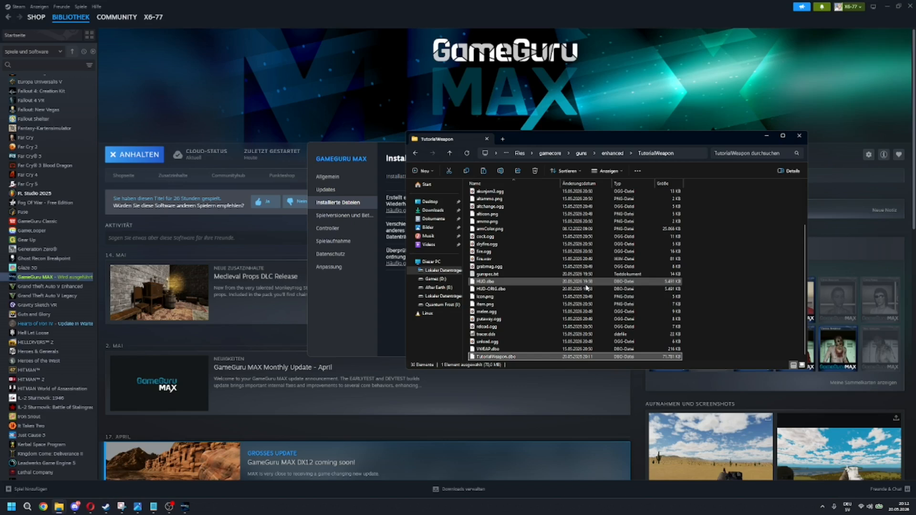
{"action": "left_click", "coordinate": [573, 282]}
{"action": "left_click", "coordinate": [512, 289], "text": "ctrl"}
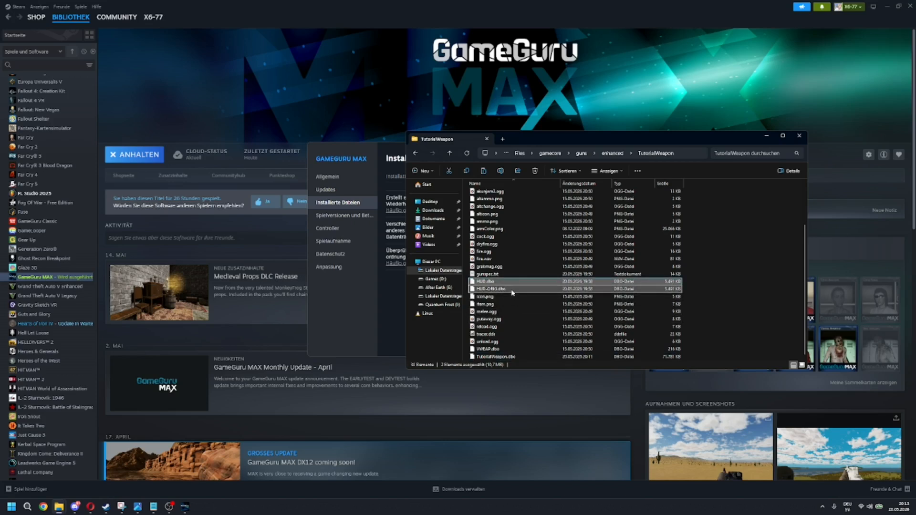
{"action": "key", "text": "Delete"}
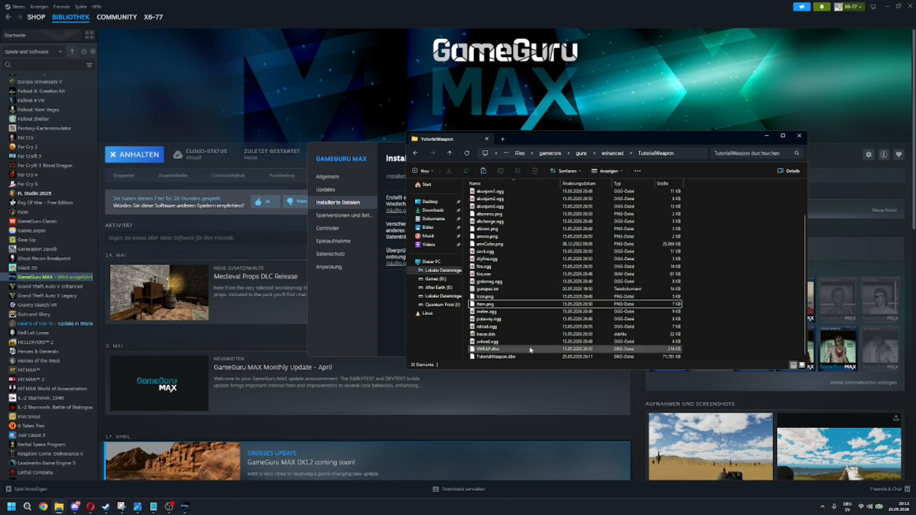
Step: Rename the pasted TutorialWeapon.dbo as HUD.dbo
{"action": "left_click", "coordinate": [497, 358]}
{"action": "right_click", "coordinate": [497, 359]}
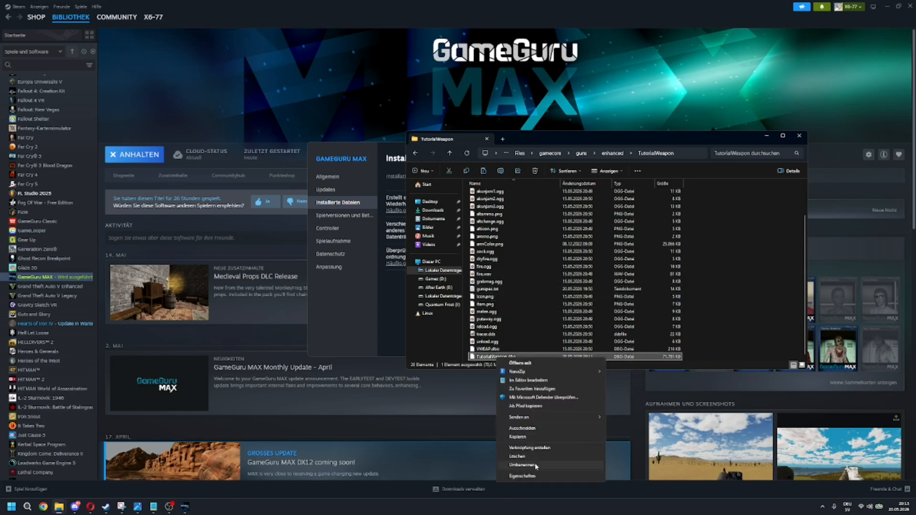
{"action": "left_click", "coordinate": [522, 465]}
{"action": "type", "text": "HU.dbo"}
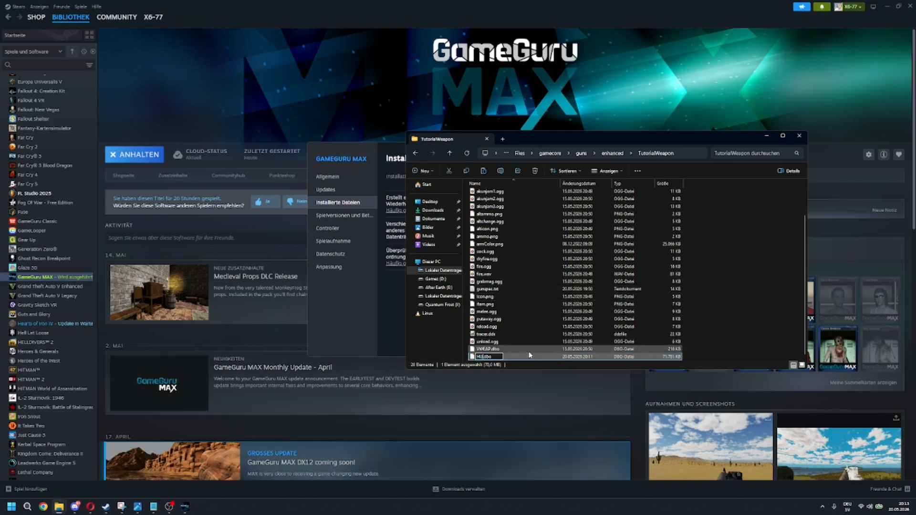
{"action": "left_click", "coordinate": [727, 339]}
Step: Paste a second copy of the model file into the folder and rename it as HUD-ORIG.dbo
{"action": "key", "text": "ctrl+v"}
{"action": "right_click", "coordinate": [517, 359]}
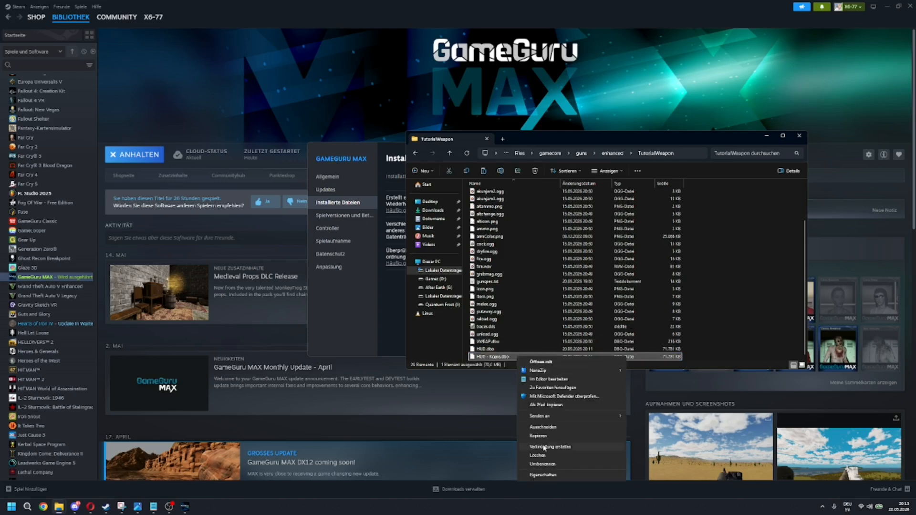
{"action": "left_click", "coordinate": [550, 466]}
{"action": "type", "text": "HU"}
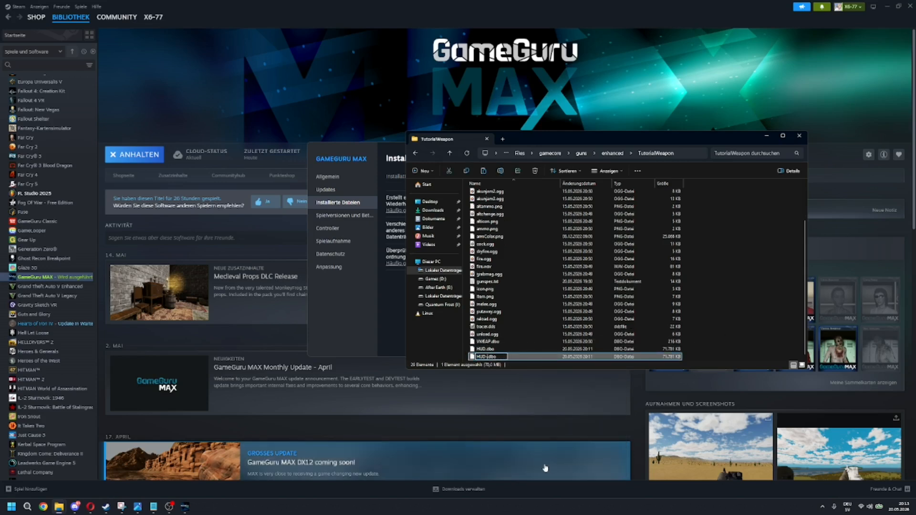
{"action": "type", "text": "D-ORIG"}
{"action": "left_click", "coordinate": [721, 333]}
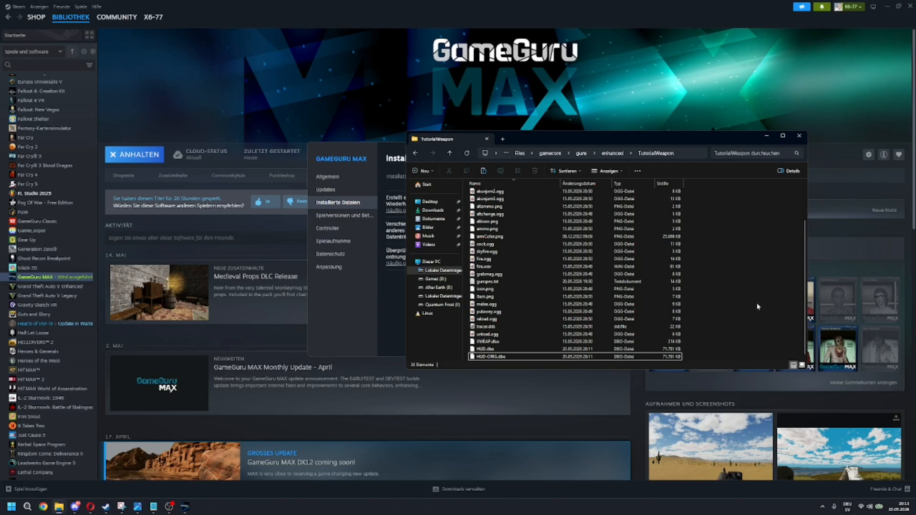
Step: Open TutorialWeapon.fpe from the entitybank\User folder in the text editor and place it beside the TutorialWeapon folder window
{"action": "left_click_drag", "start_coordinate": [676, 140], "coordinate": [729, 60]}
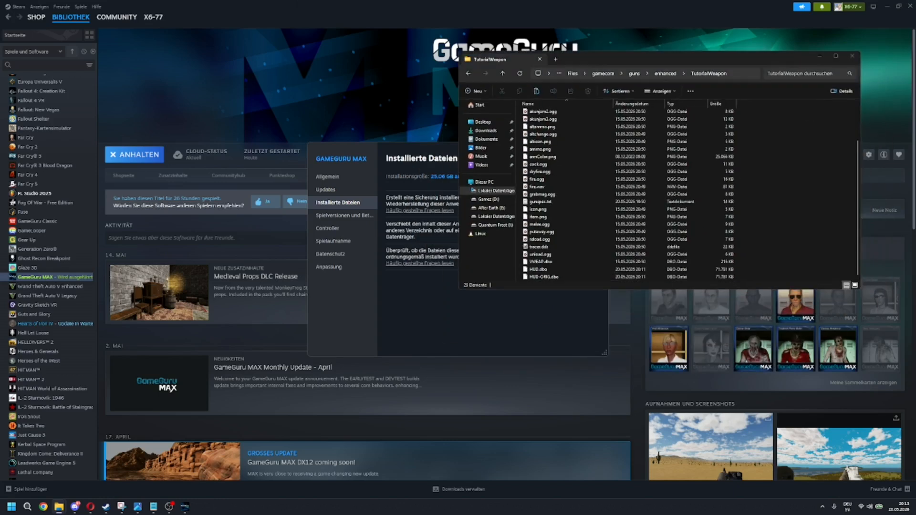
{"action": "left_click_drag", "start_coordinate": [711, 514], "coordinate": [366, 98]}
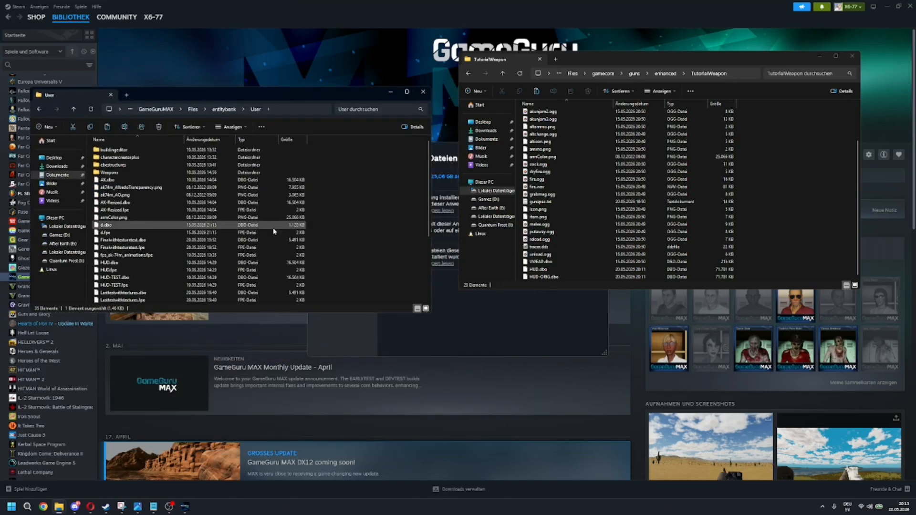
{"action": "scroll", "coordinate": [273, 231], "scroll_direction": "down", "scroll_amount": 5}
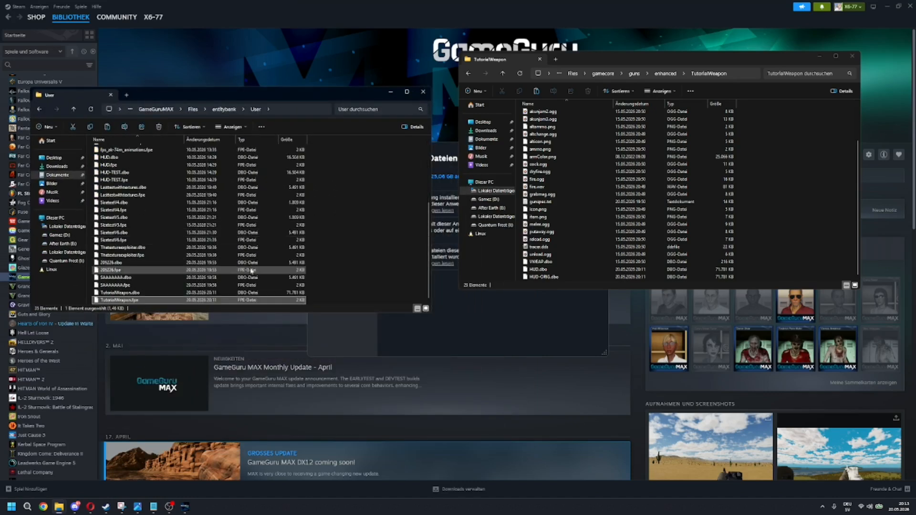
{"action": "double_click", "coordinate": [142, 300]}
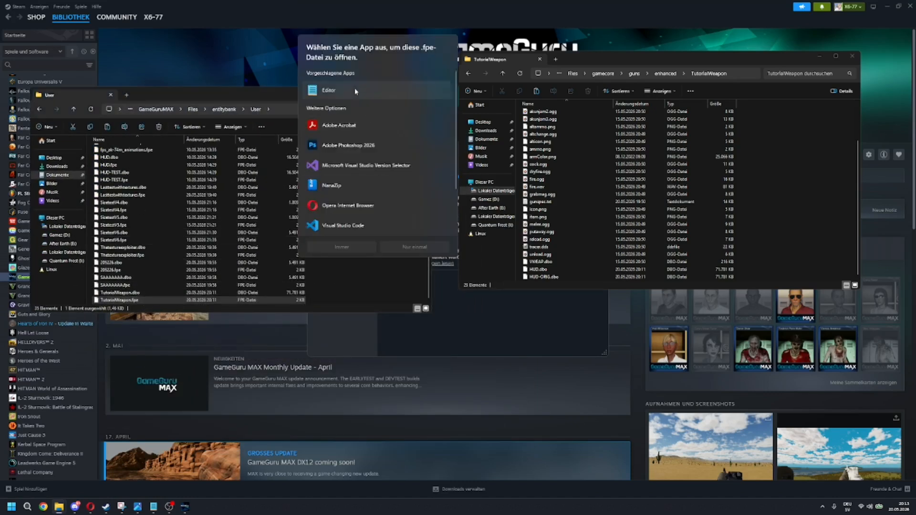
{"action": "left_click", "coordinate": [405, 246]}
{"action": "left_click_drag", "start_coordinate": [842, 243], "coordinate": [408, 73]}
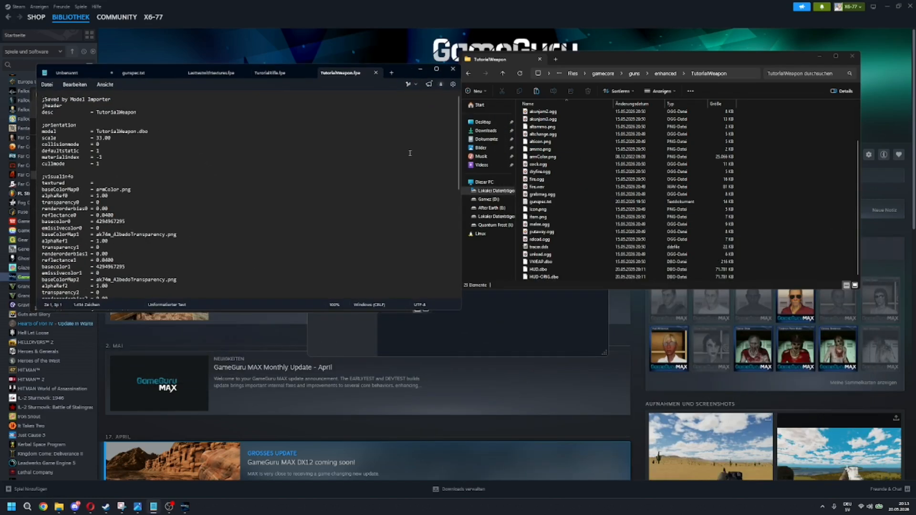
Step: Copy the visualinfo lines from textured through effect in TutorialWeapon.fpe and open gunspec.txt from the TutorialWeapon folder
{"action": "scroll", "coordinate": [135, 144], "scroll_direction": "down", "scroll_amount": 2}
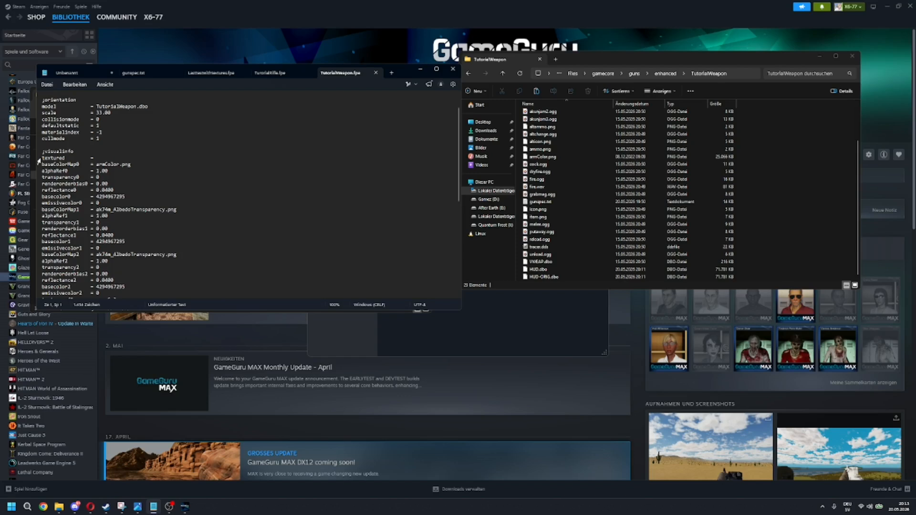
{"action": "left_click_drag", "start_coordinate": [43, 157], "coordinate": [205, 236]}
{"action": "key", "text": "ctrl+c"}
{"action": "scroll", "coordinate": [189, 186], "scroll_direction": "down", "scroll_amount": 4}
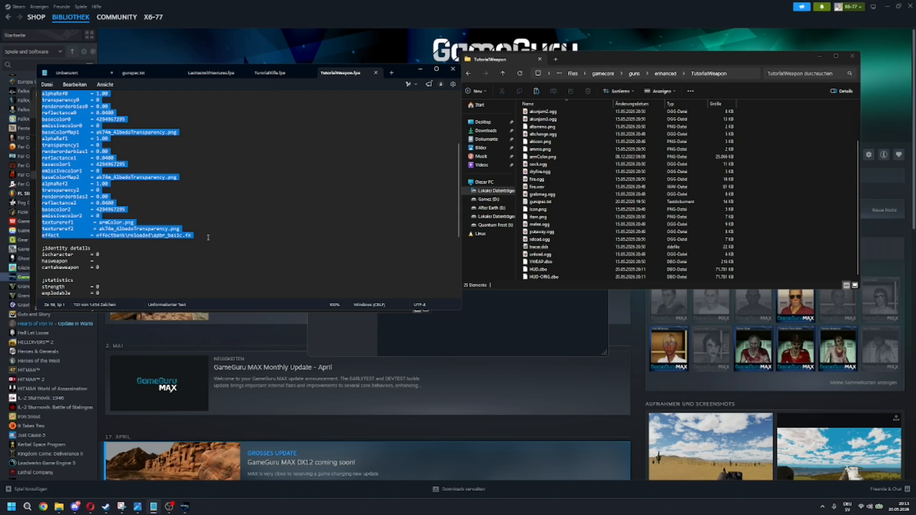
{"action": "scroll", "coordinate": [212, 238], "scroll_direction": "up", "scroll_amount": 3}
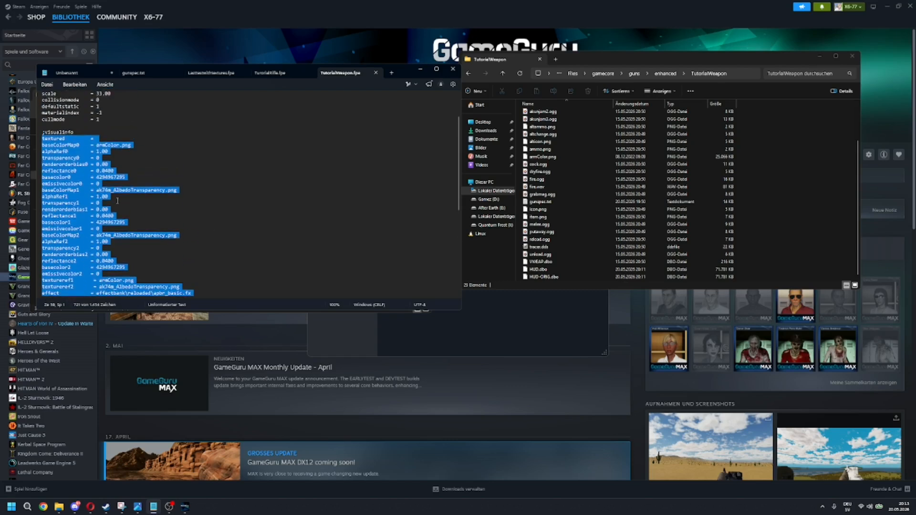
{"action": "scroll", "coordinate": [138, 207], "scroll_direction": "up", "scroll_amount": 1}
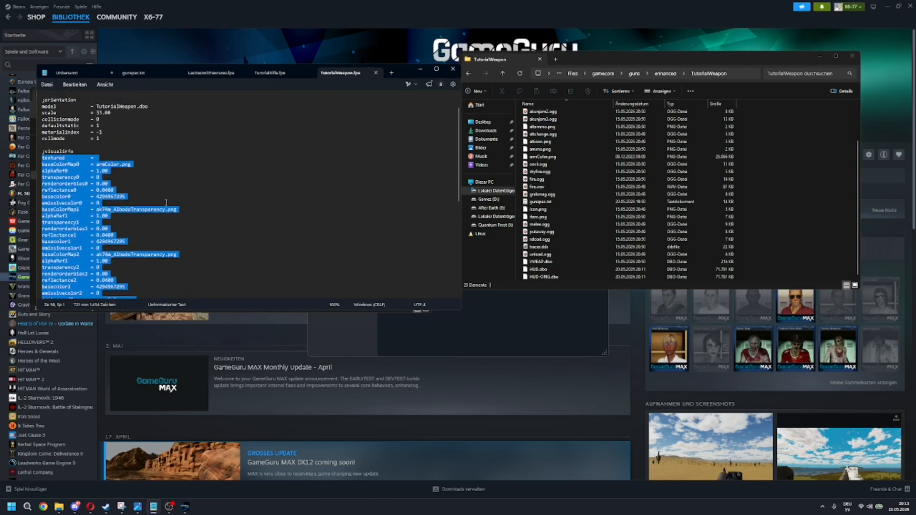
{"action": "left_click", "coordinate": [542, 203]}
{"action": "double_click", "coordinate": [542, 202]}
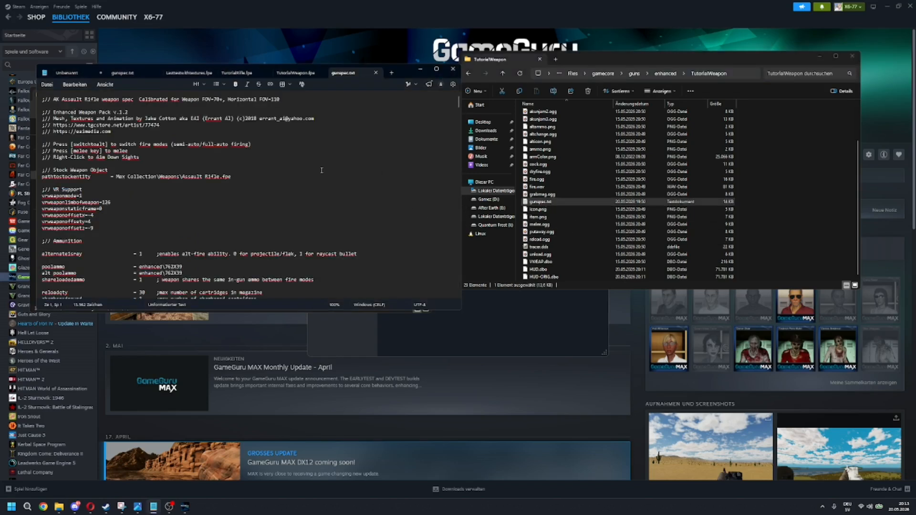
Step: Replace the visualinfo lines from textured through effect in gunspec.txt with the copied ones, save the file and minimize the editor
{"action": "scroll", "coordinate": [322, 171], "scroll_direction": "down", "scroll_amount": 12}
{"action": "scroll", "coordinate": [263, 168], "scroll_direction": "down", "scroll_amount": 15}
{"action": "scroll", "coordinate": [263, 169], "scroll_direction": "down", "scroll_amount": 15}
{"action": "scroll", "coordinate": [263, 169], "scroll_direction": "down", "scroll_amount": 15}
{"action": "scroll", "coordinate": [263, 169], "scroll_direction": "down", "scroll_amount": 7}
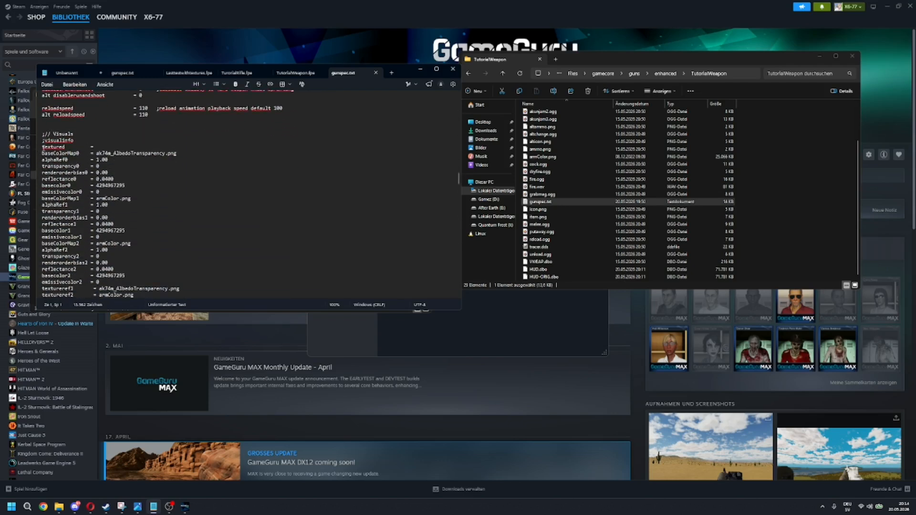
{"action": "left_click_drag", "start_coordinate": [43, 148], "coordinate": [194, 247]}
{"action": "scroll", "coordinate": [114, 172], "scroll_direction": "down", "scroll_amount": 3}
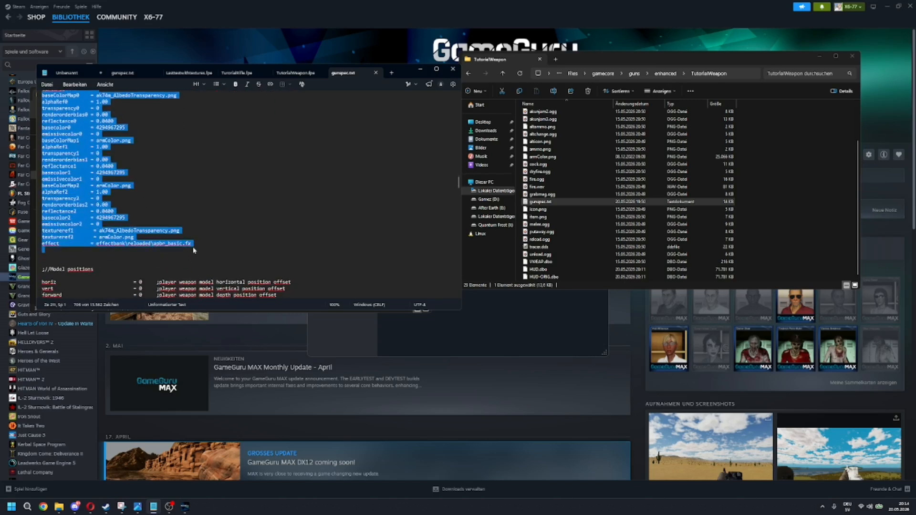
{"action": "key", "text": "Delete"}
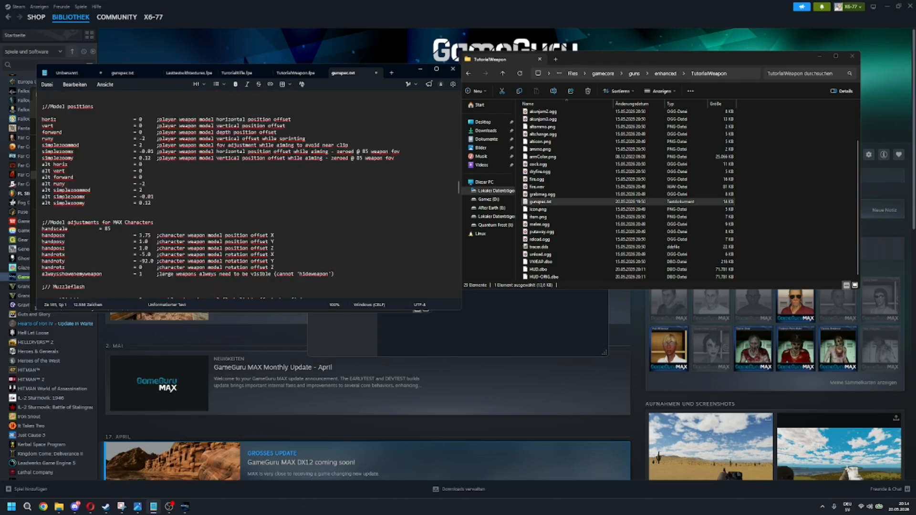
{"action": "key", "text": "ctrl+v"}
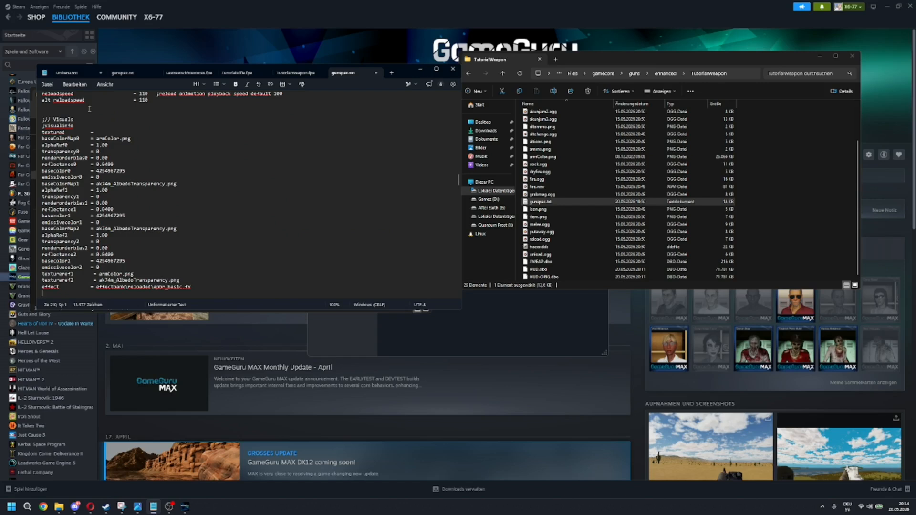
{"action": "left_click", "coordinate": [47, 85]}
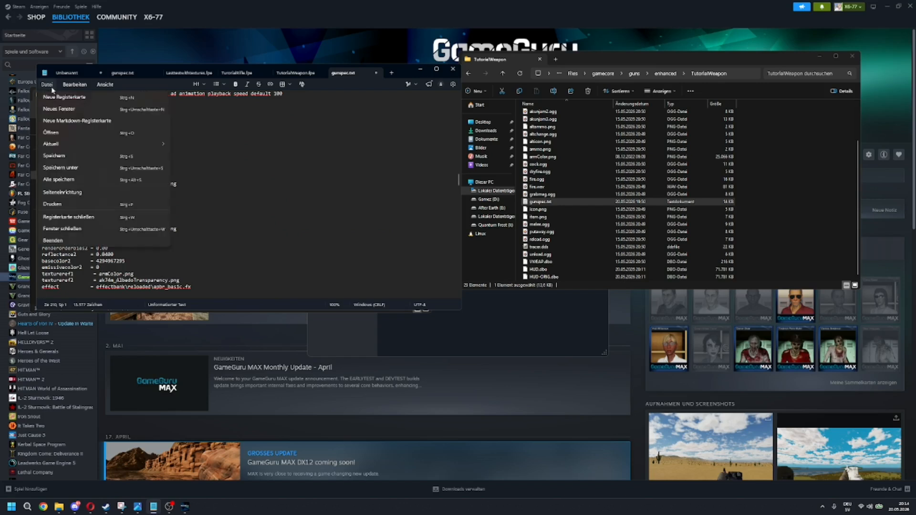
{"action": "left_click", "coordinate": [74, 156]}
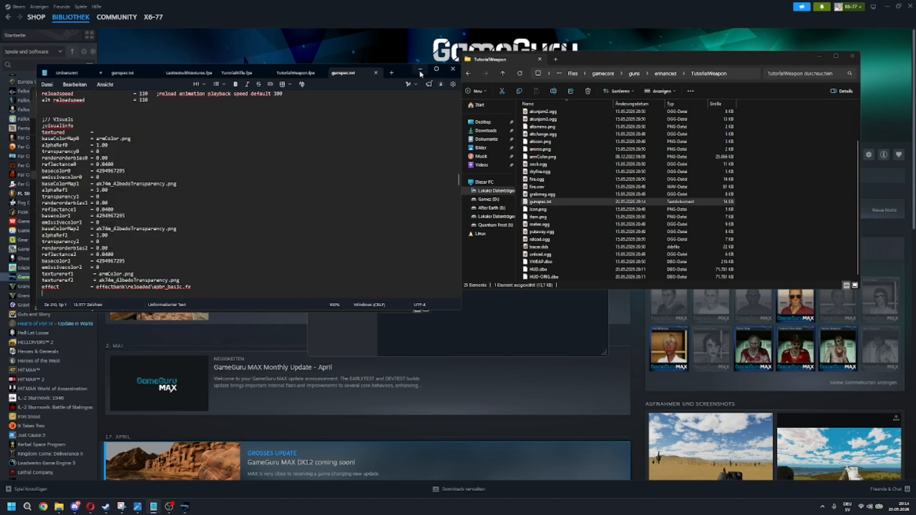
{"action": "left_click", "coordinate": [420, 74]}
Step: Open the textures folder of fps-ak-74m-animations (1) in a new file window placed beside the TutorialWeapon folder
{"action": "left_click_drag", "start_coordinate": [644, 59], "coordinate": [487, 55]}
{"action": "left_click", "coordinate": [600, 196]}
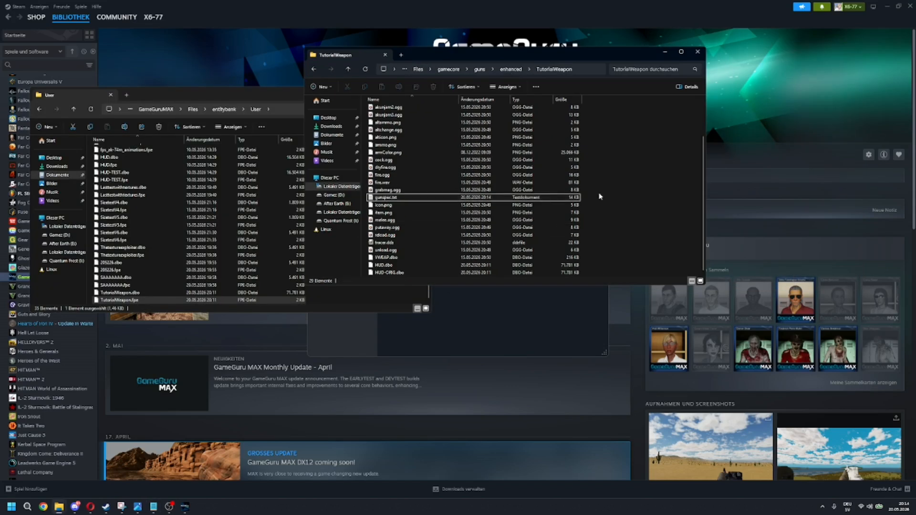
{"action": "right_click", "coordinate": [61, 509]}
{"action": "left_click", "coordinate": [46, 408]}
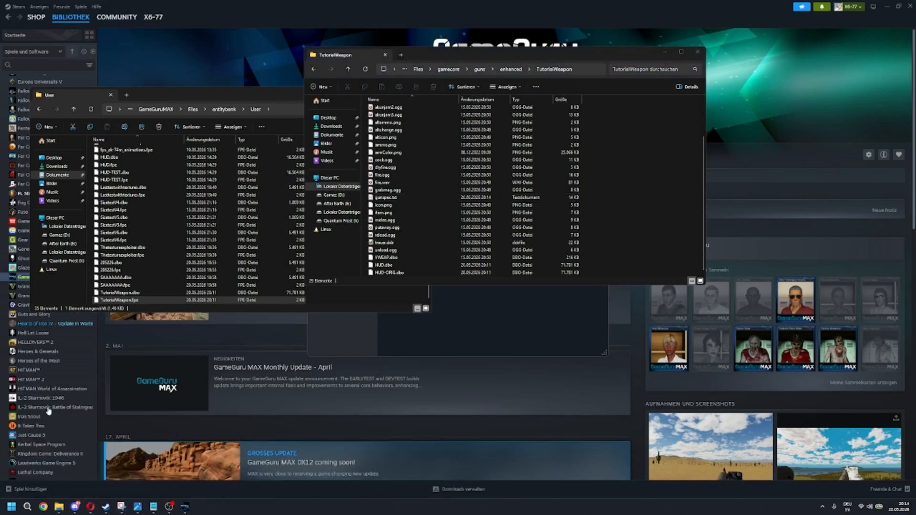
{"action": "double_click", "coordinate": [472, 137]}
{"action": "left_click_drag", "start_coordinate": [468, 65], "coordinate": [619, 172]}
{"action": "double_click", "coordinate": [548, 244]}
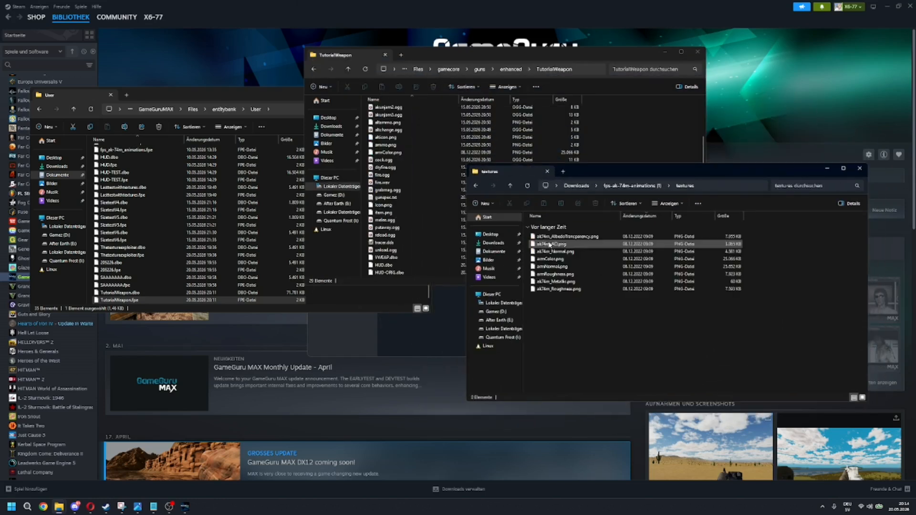
Step: Move ak74m_AlbedoTransparency.png and armColor.png into the TutorialWeapon folder, replacing the existing files
{"action": "left_click", "coordinate": [579, 239]}
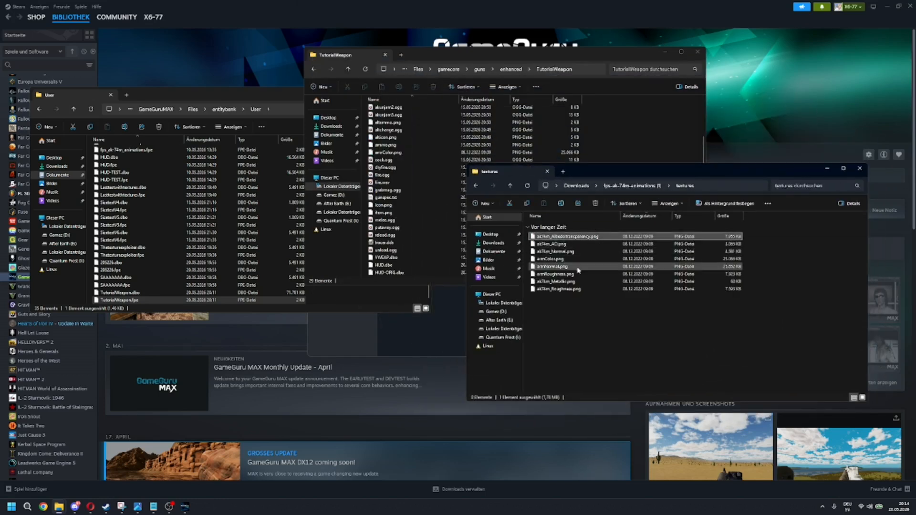
{"action": "left_click", "coordinate": [552, 261], "text": "ctrl"}
{"action": "left_click_drag", "start_coordinate": [561, 241], "coordinate": [634, 142]}
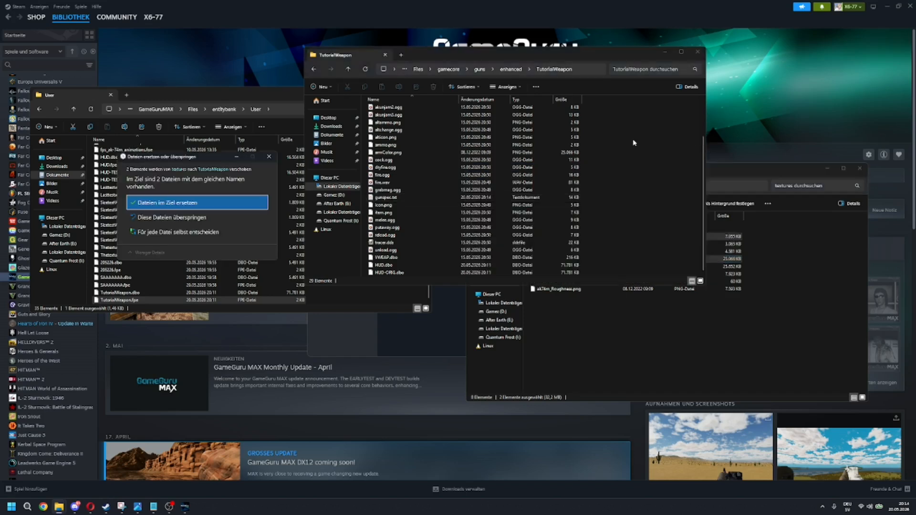
{"action": "left_click", "coordinate": [183, 204]}
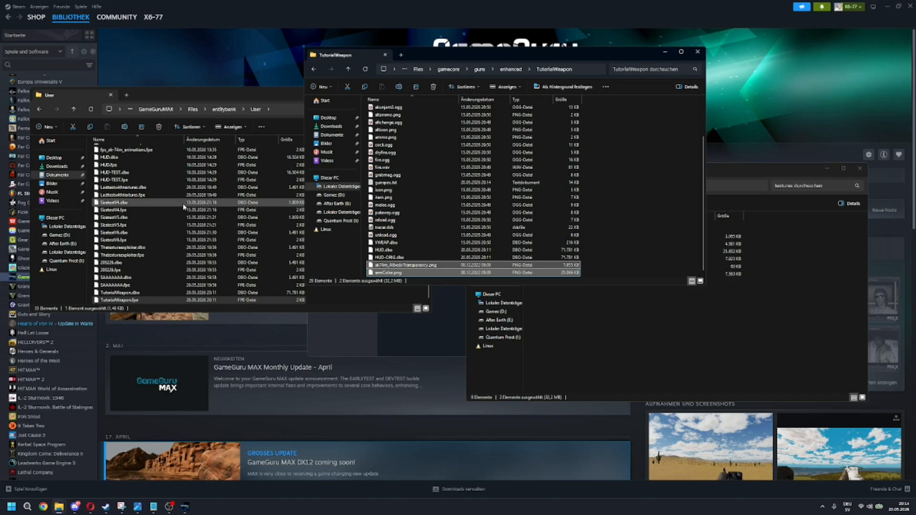
Step: Switch to GameGuru MAX and pick TutorialRifle from the object library to add it to the level
{"action": "left_click", "coordinate": [186, 507]}
{"action": "double_click", "coordinate": [505, 83]}
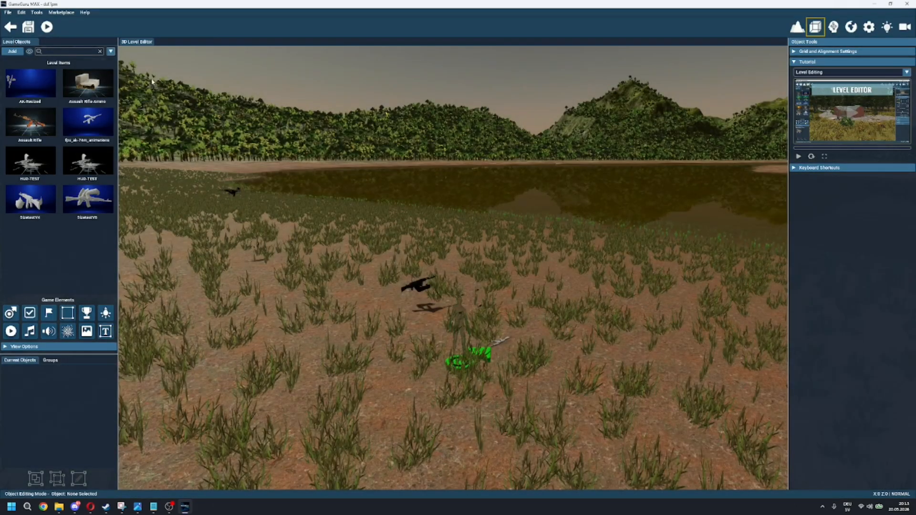
{"action": "left_click", "coordinate": [12, 51]}
{"action": "scroll", "coordinate": [509, 227], "scroll_direction": "down", "scroll_amount": 5}
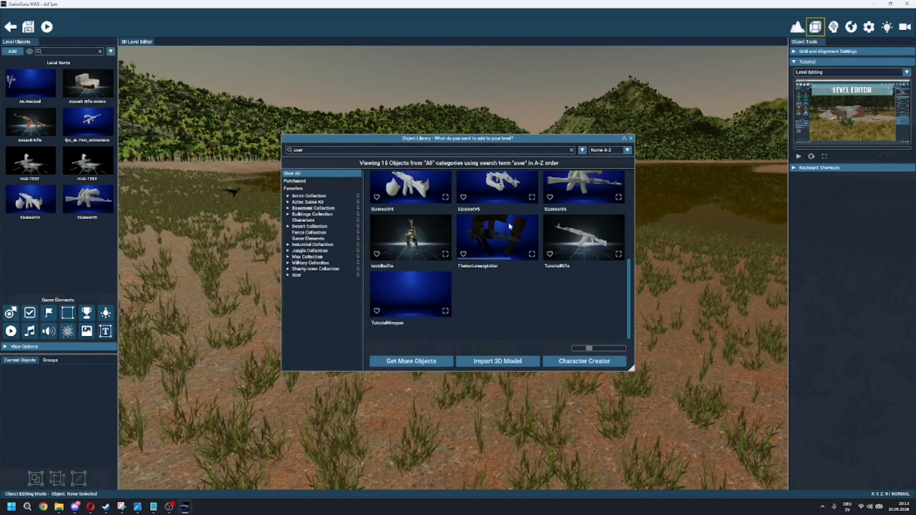
{"action": "left_click", "coordinate": [591, 239]}
{"action": "right_click_drag", "start_coordinate": [590, 239], "coordinate": [387, 300]}
Step: Place the new rifle on the ground among the ammo boxes and shift it beside the grass tuft
{"action": "key", "text": "s"}
{"action": "key", "text": "w"}
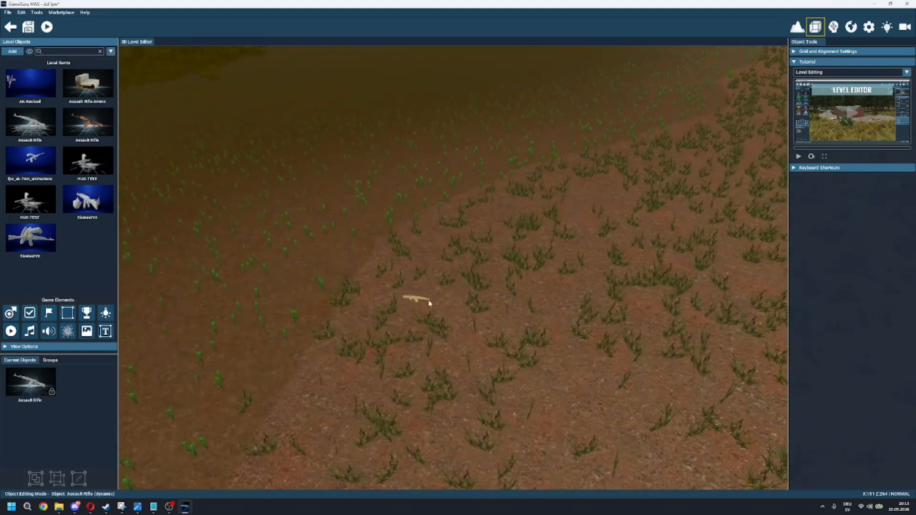
{"action": "right_click_drag", "start_coordinate": [456, 309], "coordinate": [520, 262]}
{"action": "right_click_drag", "start_coordinate": [405, 253], "coordinate": [426, 325]}
{"action": "key", "text": "w"}
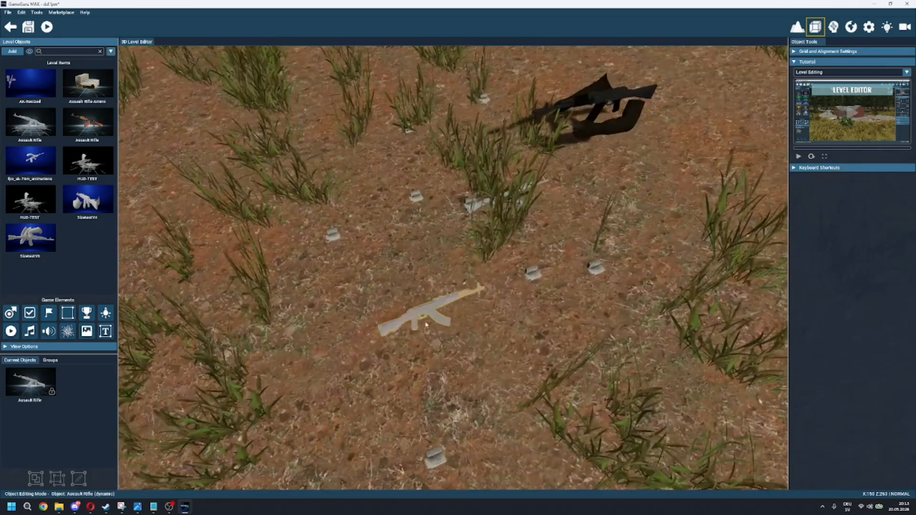
{"action": "left_click", "coordinate": [411, 272]}
{"action": "left_click", "coordinate": [488, 210]}
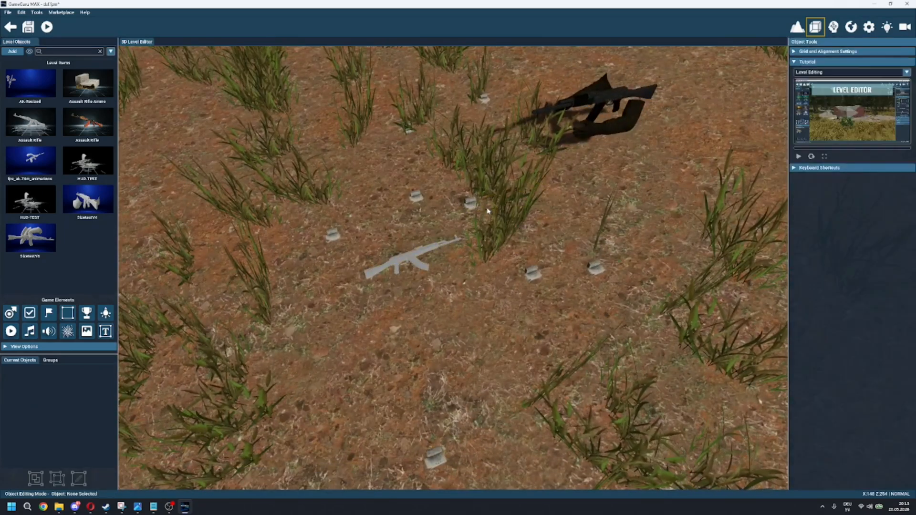
{"action": "left_click", "coordinate": [602, 105]}
{"action": "left_click_drag", "start_coordinate": [433, 245], "coordinate": [514, 227]}
Step: Save the level, start a test run and pick up the Assault Rifle
{"action": "left_click", "coordinate": [28, 26]}
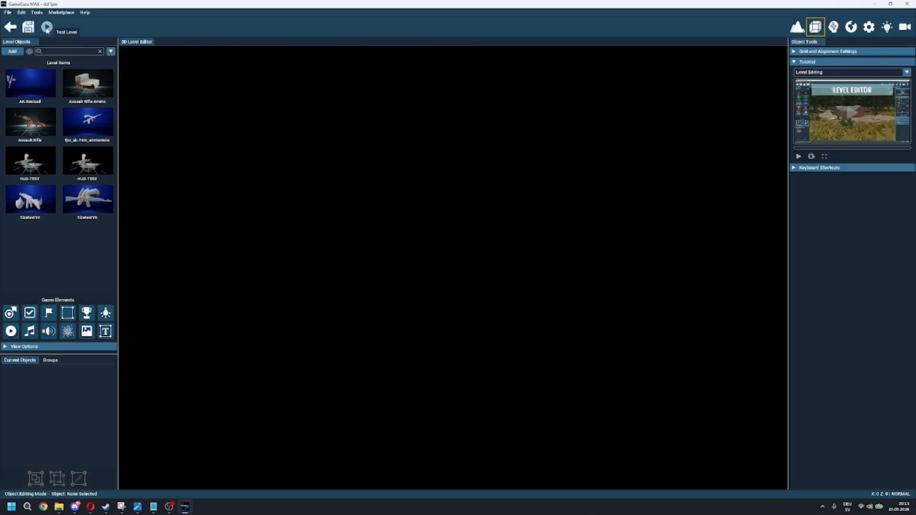
{"action": "left_click", "coordinate": [47, 27]}
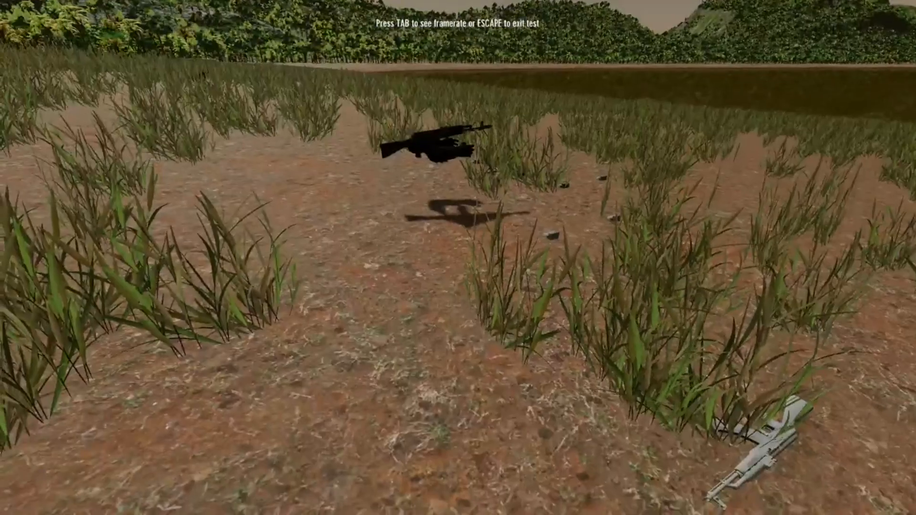
{"action": "key", "text": "w"}
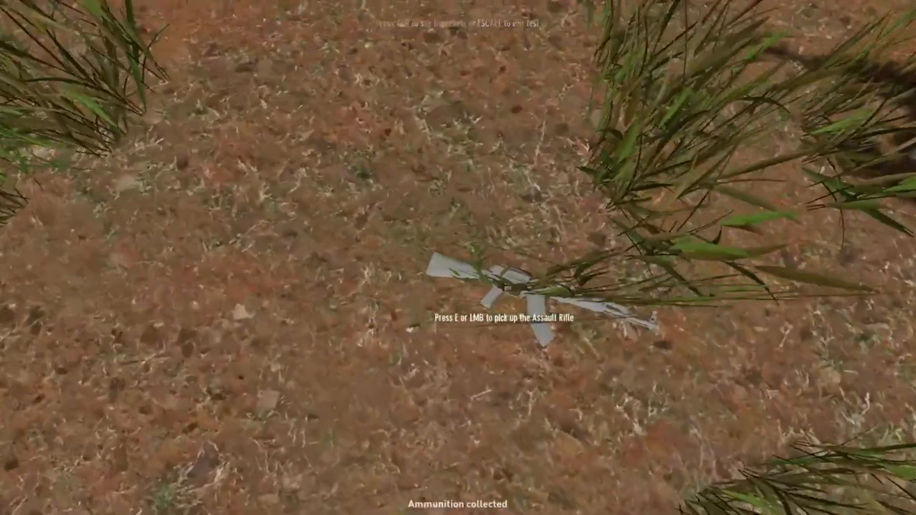
{"action": "key", "text": "e"}
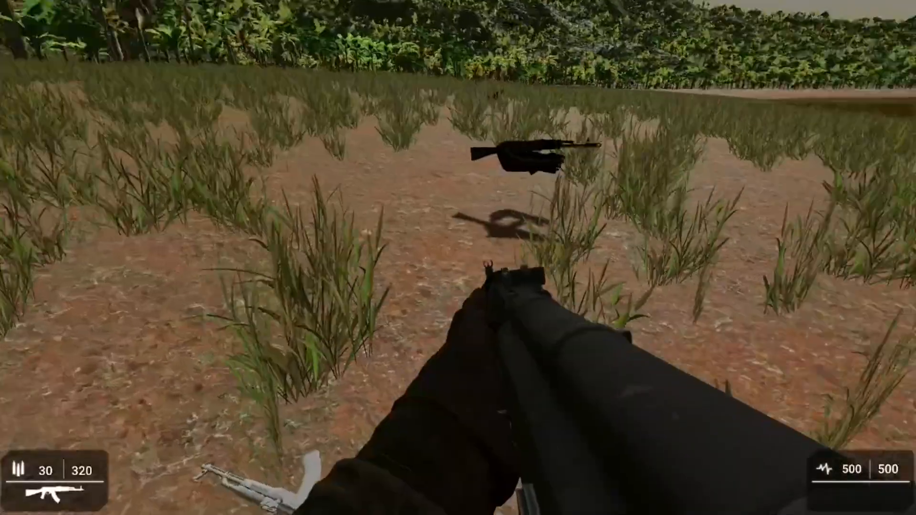
{"action": "key", "text": "w"}
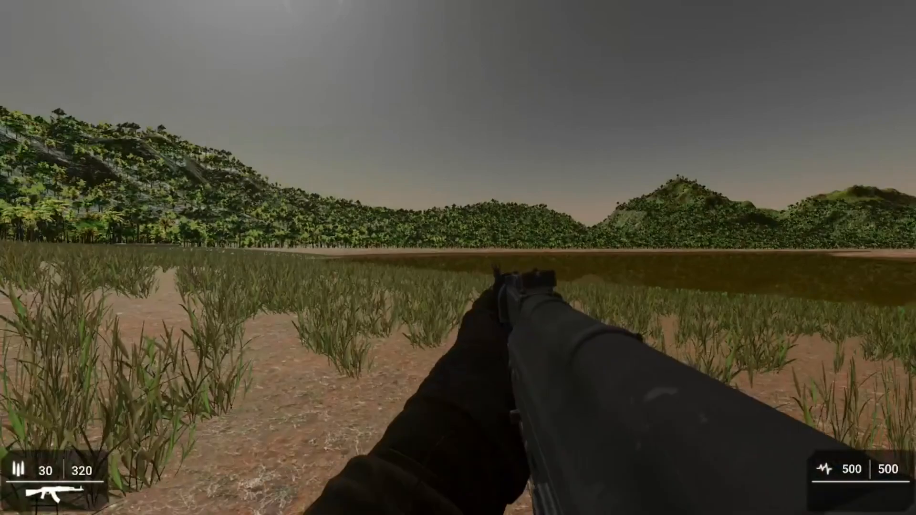
{"action": "key", "text": "w"}
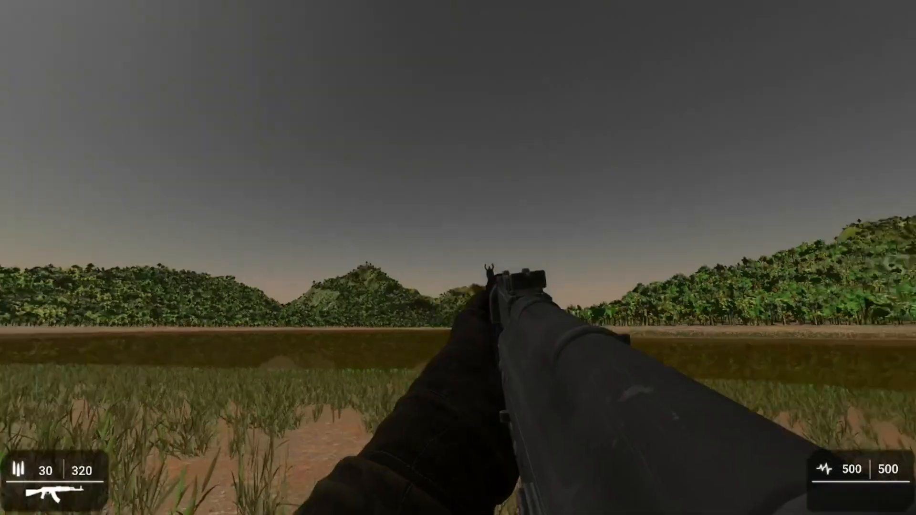
Step: Fire and reload the rifle to check its animations and textures, and exit the test run
{"action": "left_click", "coordinate": [458, 258]}
{"action": "left_click", "coordinate": [458, 258]}
{"action": "left_click", "coordinate": [458, 258]}
{"action": "left_click", "coordinate": [458, 258]}
{"action": "left_click", "coordinate": [458, 257]}
{"action": "left_click", "coordinate": [458, 257]}
{"action": "key", "text": "r"}
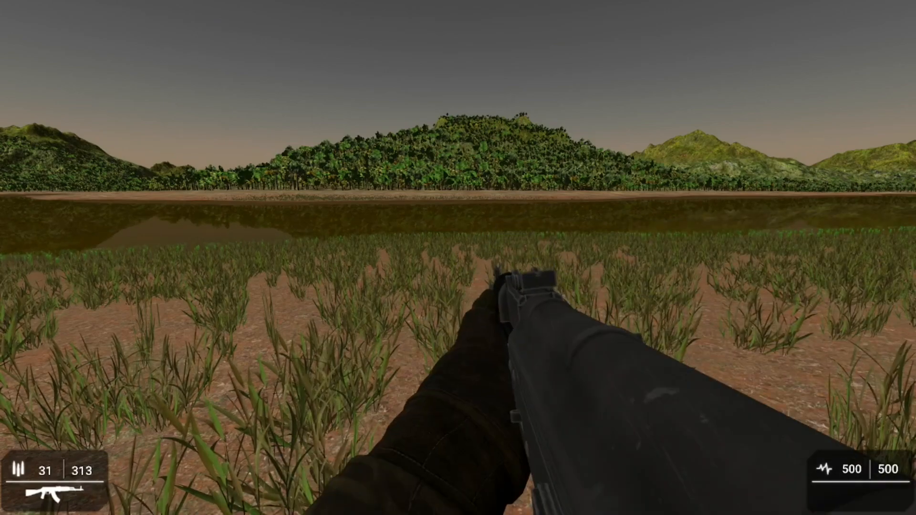
{"action": "key", "text": "Escape"}
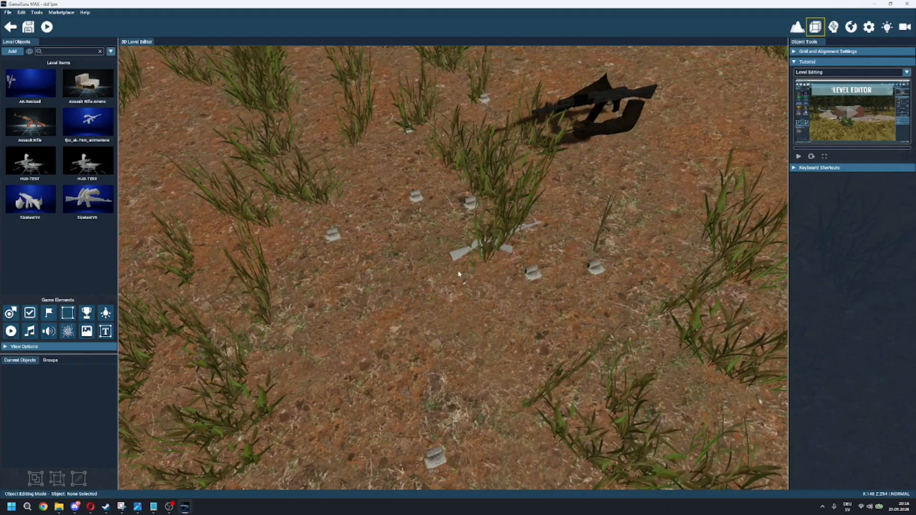
Step: Bring the TutorialWeapon folder window to the front and open gunspec.txt from it
{"action": "mouse_move", "coordinate": [57, 509]}
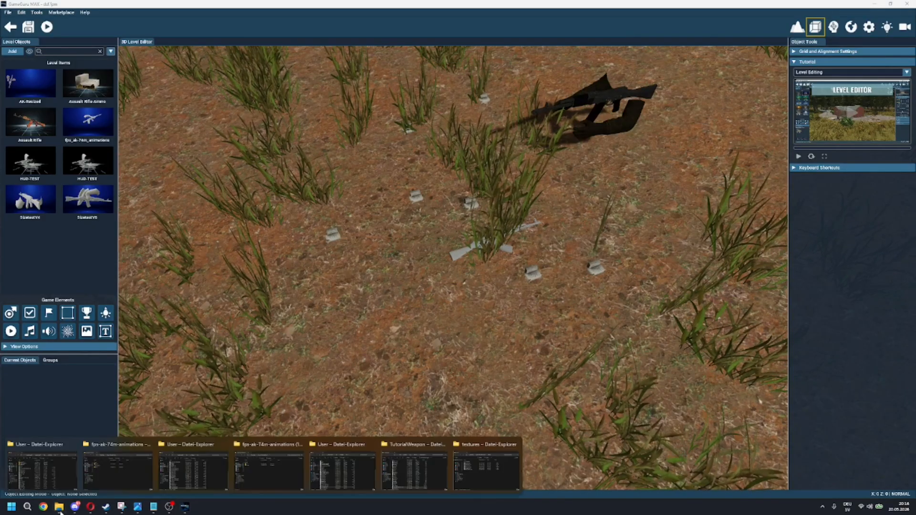
{"action": "left_click", "coordinate": [469, 476]}
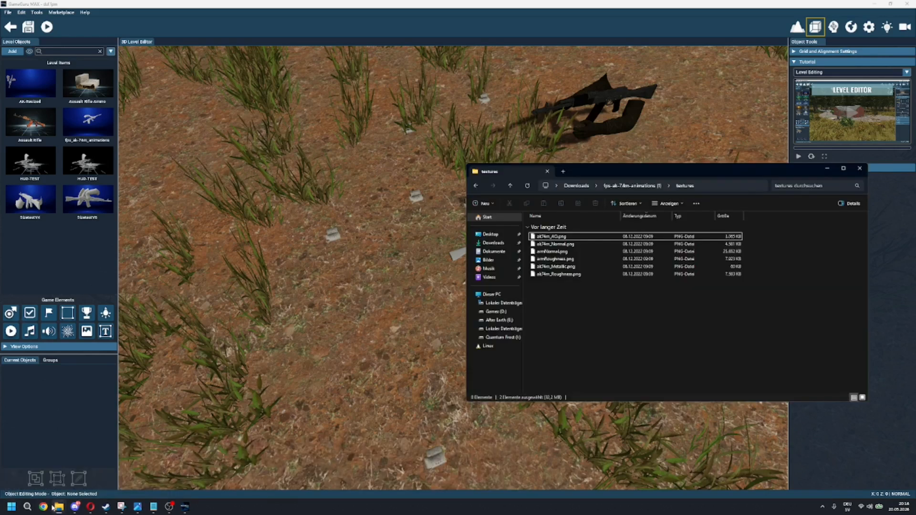
{"action": "mouse_move", "coordinate": [53, 508]}
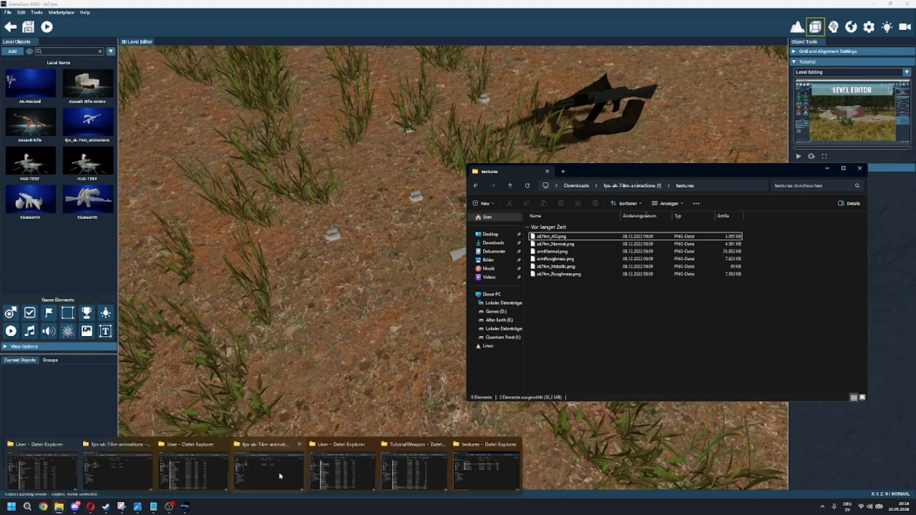
{"action": "left_click", "coordinate": [423, 473]}
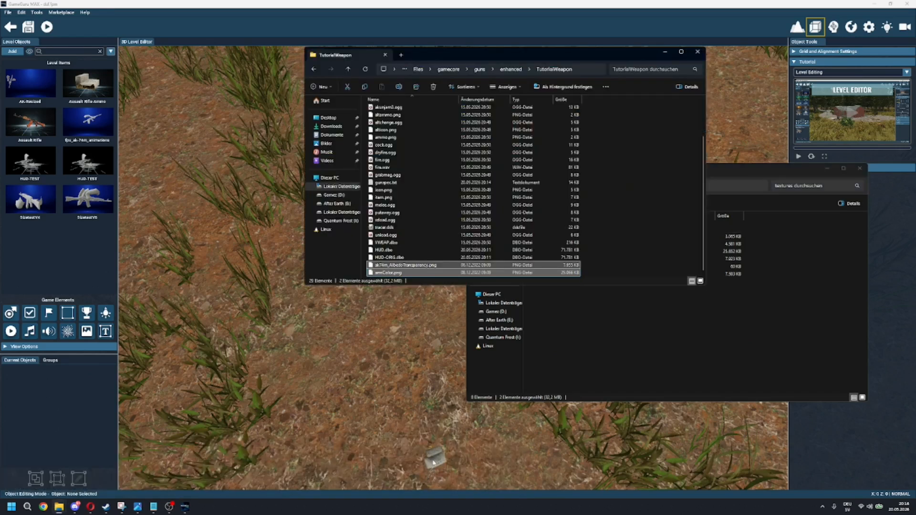
{"action": "scroll", "coordinate": [575, 242], "scroll_direction": "up", "scroll_amount": 3}
{"action": "left_click", "coordinate": [671, 209]}
{"action": "scroll", "coordinate": [571, 186], "scroll_direction": "down", "scroll_amount": 3}
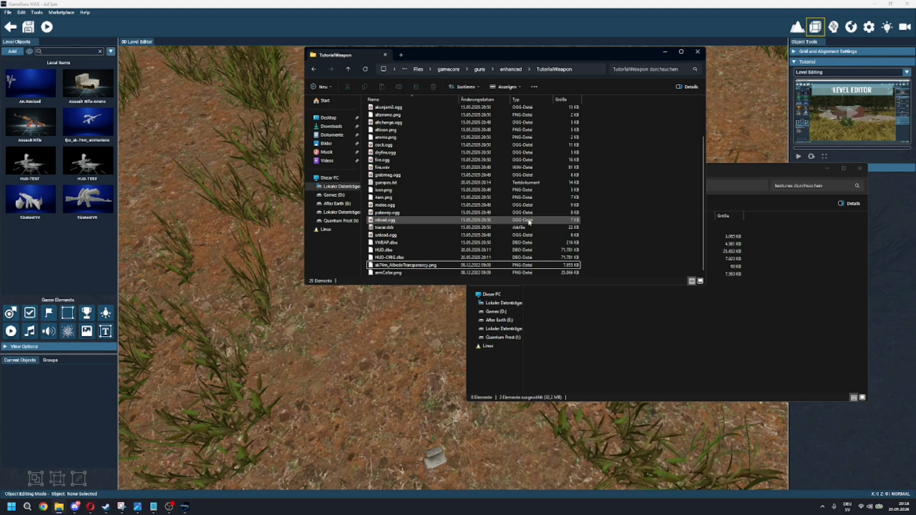
{"action": "double_click", "coordinate": [404, 183]}
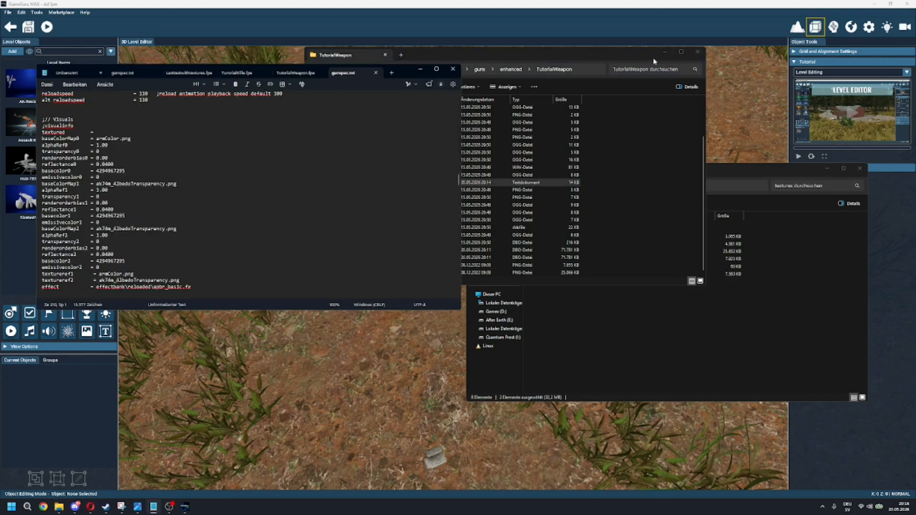
Step: Minimize both folder windows and look through gunspec.txt from the visuals down to the HUD ANIMATION section
{"action": "left_click", "coordinate": [666, 51]}
{"action": "left_click", "coordinate": [830, 170]}
{"action": "scroll", "coordinate": [277, 171], "scroll_direction": "down", "scroll_amount": 7}
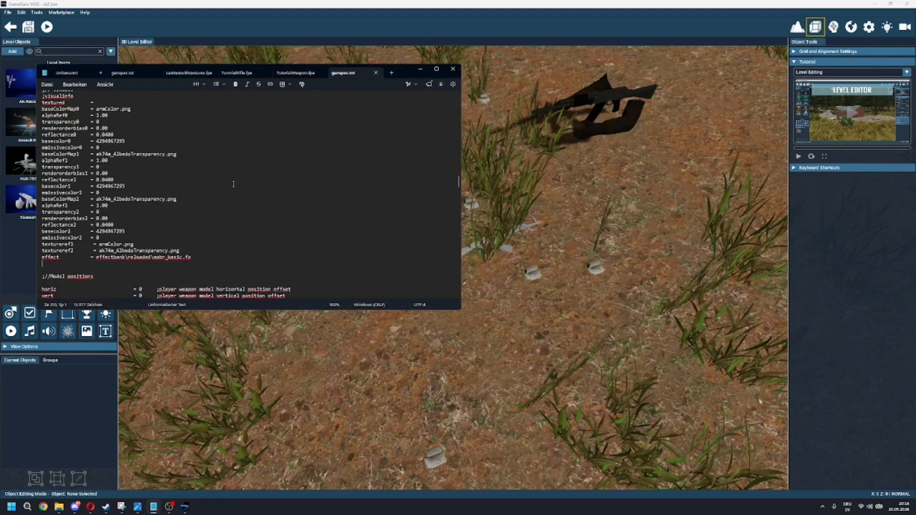
{"action": "scroll", "coordinate": [277, 170], "scroll_direction": "down", "scroll_amount": 10}
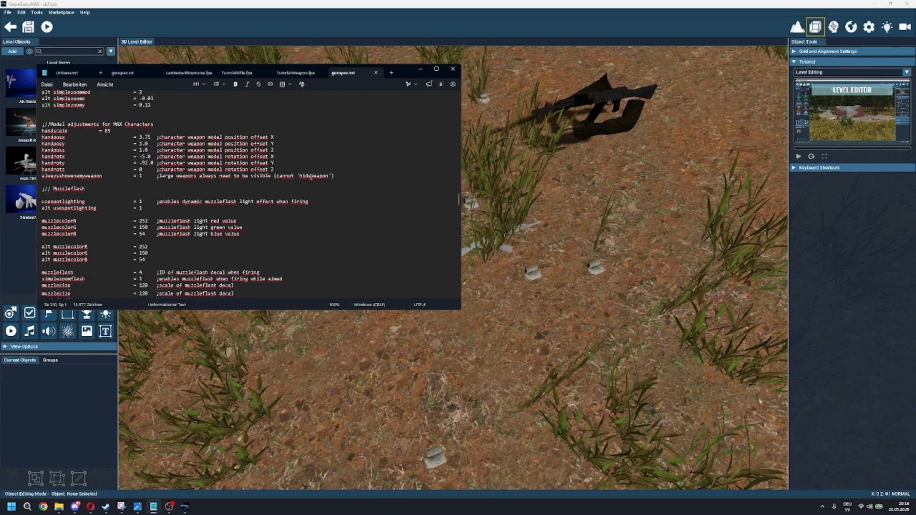
{"action": "scroll", "coordinate": [321, 173], "scroll_direction": "down", "scroll_amount": 12}
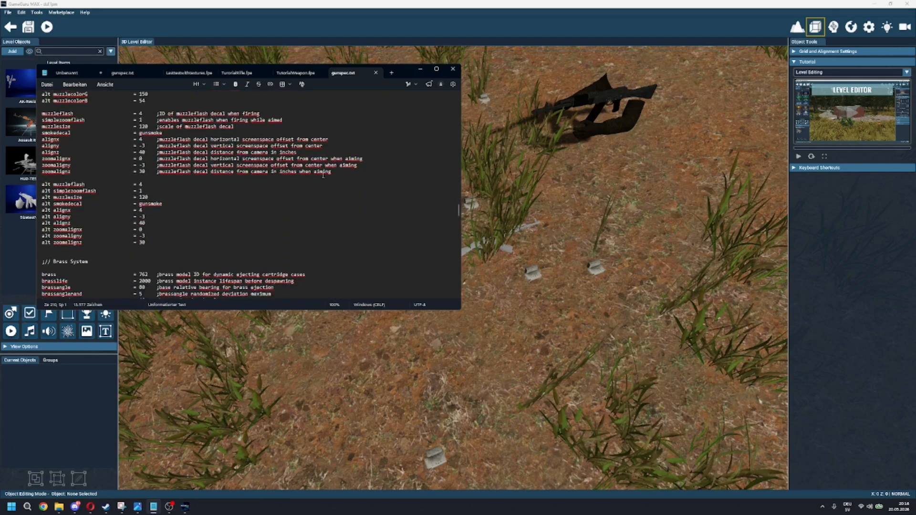
{"action": "scroll", "coordinate": [325, 181], "scroll_direction": "up", "scroll_amount": 4}
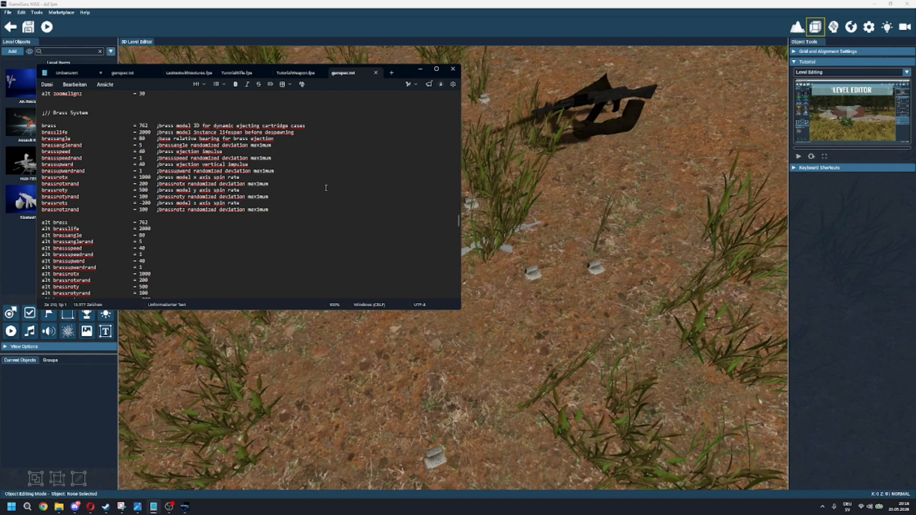
{"action": "scroll", "coordinate": [326, 188], "scroll_direction": "down", "scroll_amount": 8}
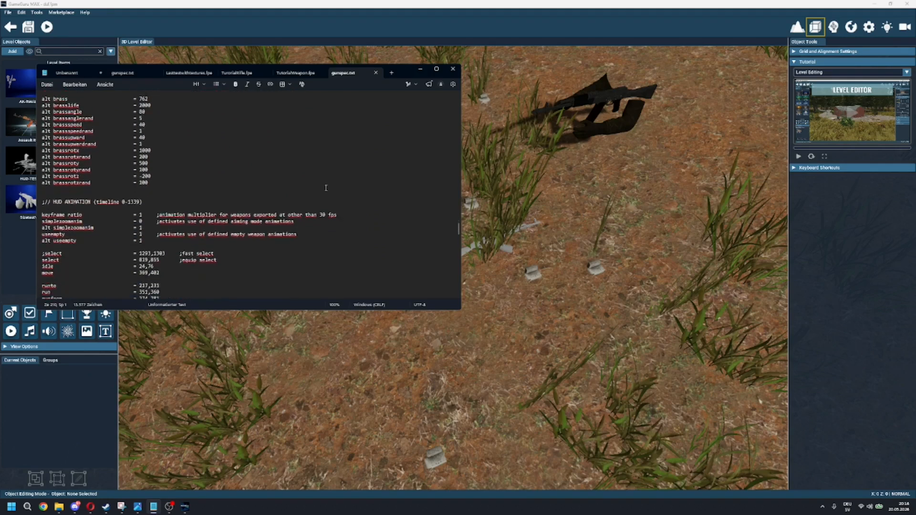
{"action": "scroll", "coordinate": [326, 188], "scroll_direction": "down", "scroll_amount": 3}
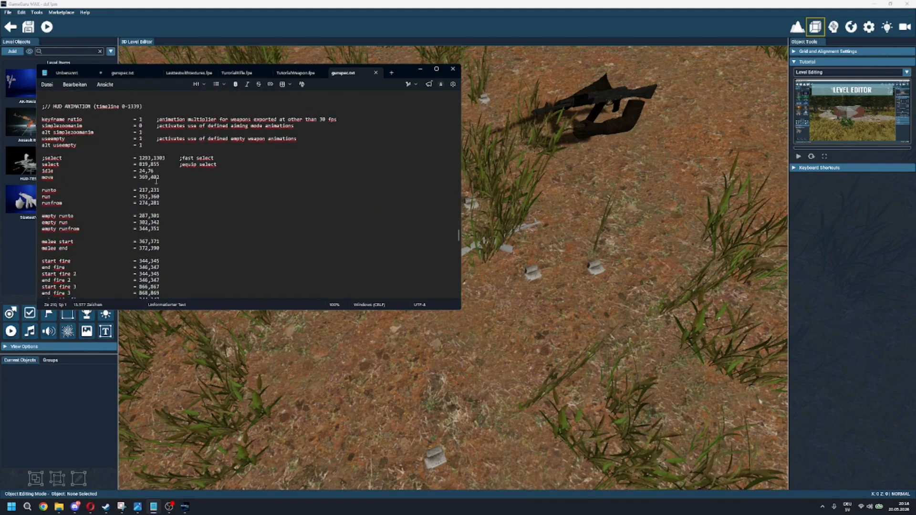
Step: Highlight the HUD ANIMATION block down to the idle entry and move the text window clear of the level objects list
{"action": "left_click_drag", "start_coordinate": [103, 168], "coordinate": [37, 102]}
{"action": "left_click_drag", "start_coordinate": [399, 71], "coordinate": [558, 99]}
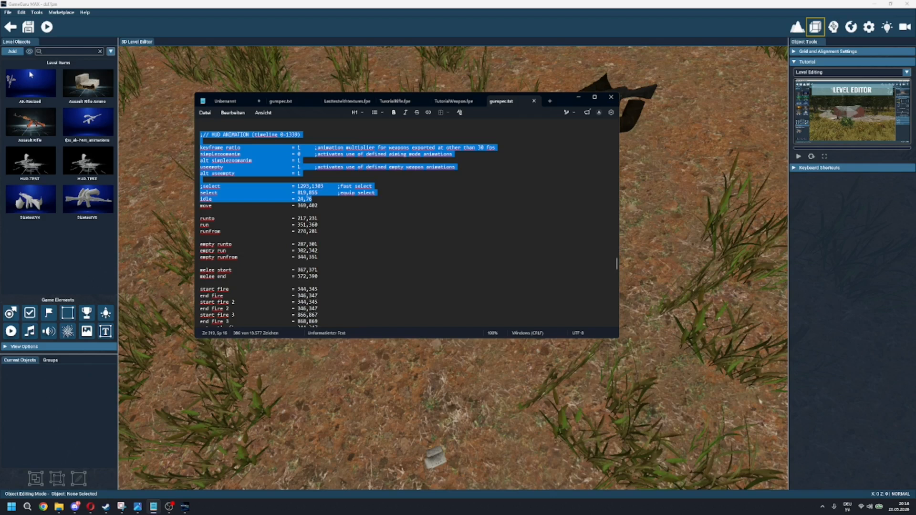
{"action": "left_click_drag", "start_coordinate": [568, 102], "coordinate": [493, 233]}
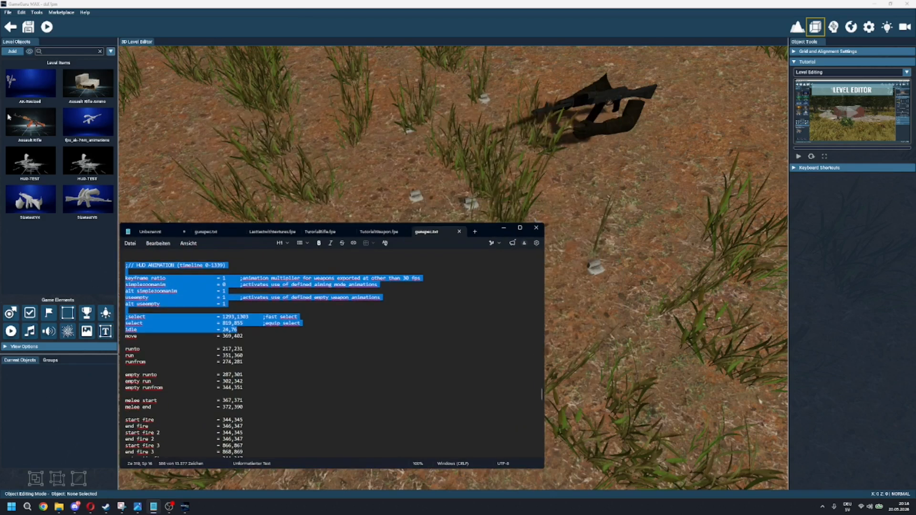
Step: Preview the textured AK model from the object library with All Animations, pause playback and scrub the current animation frame
{"action": "left_click", "coordinate": [70, 264]}
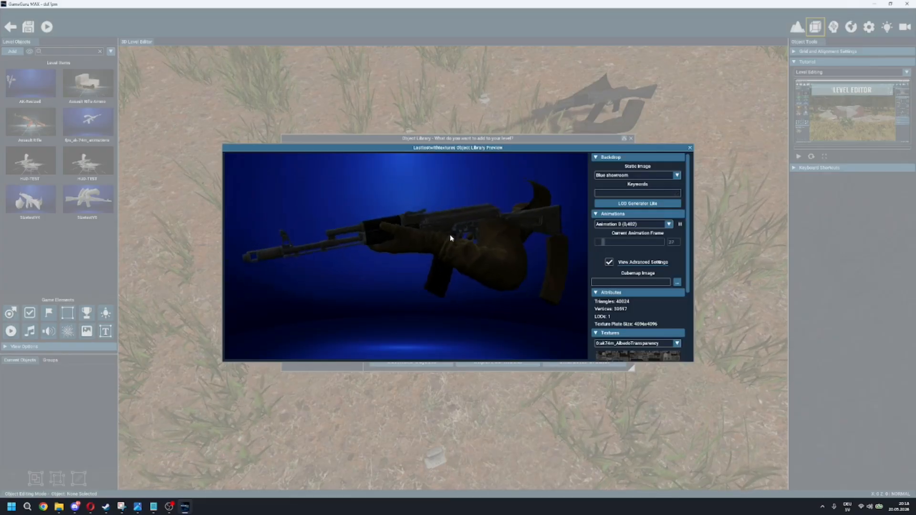
{"action": "left_click", "coordinate": [669, 224]}
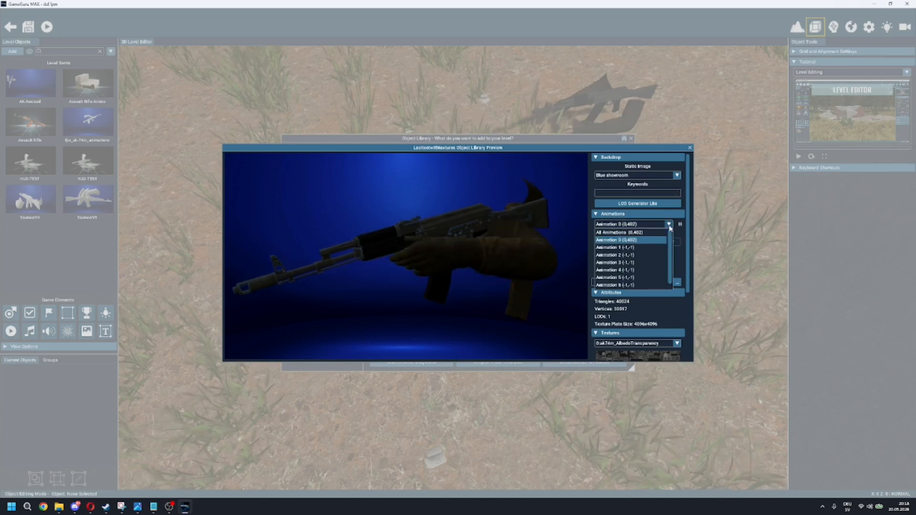
{"action": "left_click", "coordinate": [657, 232]}
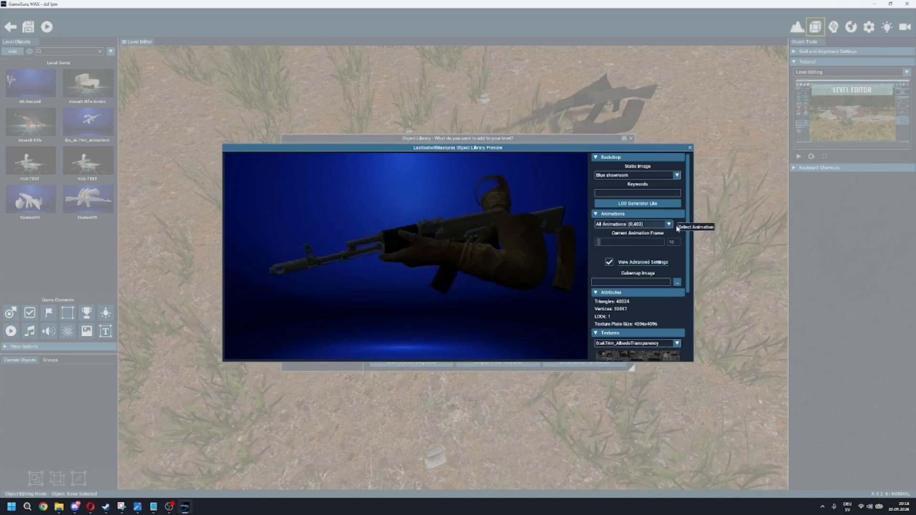
{"action": "left_click_drag", "start_coordinate": [483, 259], "coordinate": [502, 252]}
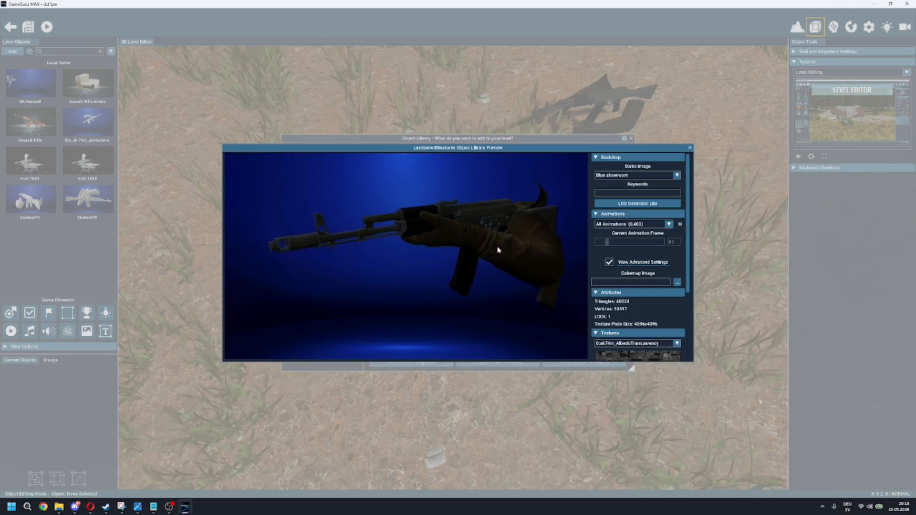
{"action": "left_click", "coordinate": [681, 224]}
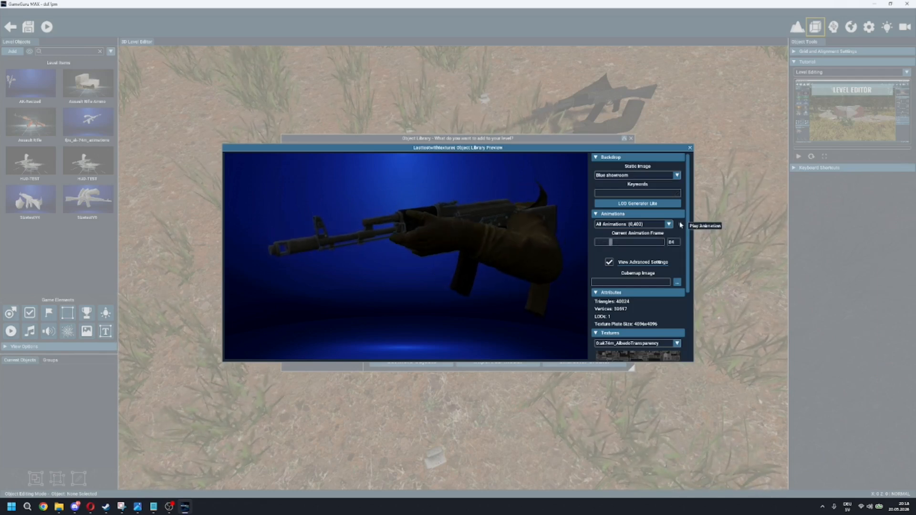
{"action": "mouse_move", "coordinate": [609, 243]}
{"action": "left_mouse_down"}
{"action": "mouse_move", "coordinate": [621, 244]}
{"action": "mouse_move", "coordinate": [612, 246]}
{"action": "left_mouse_up"}
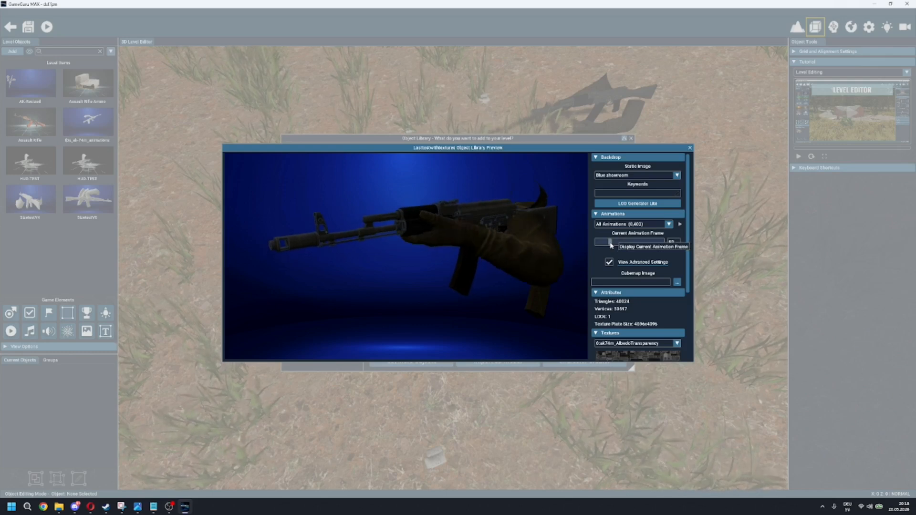
Step: Bring gunspec.txt back over the preview and review the animation frame ranges down to the reload entry
{"action": "left_click", "coordinate": [151, 507]}
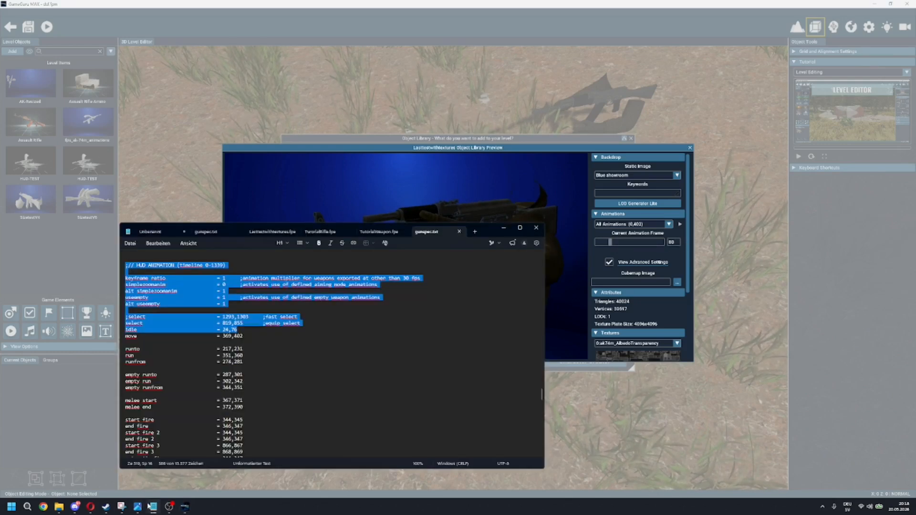
{"action": "left_click_drag", "start_coordinate": [484, 233], "coordinate": [483, 165]}
{"action": "left_click", "coordinate": [388, 298]}
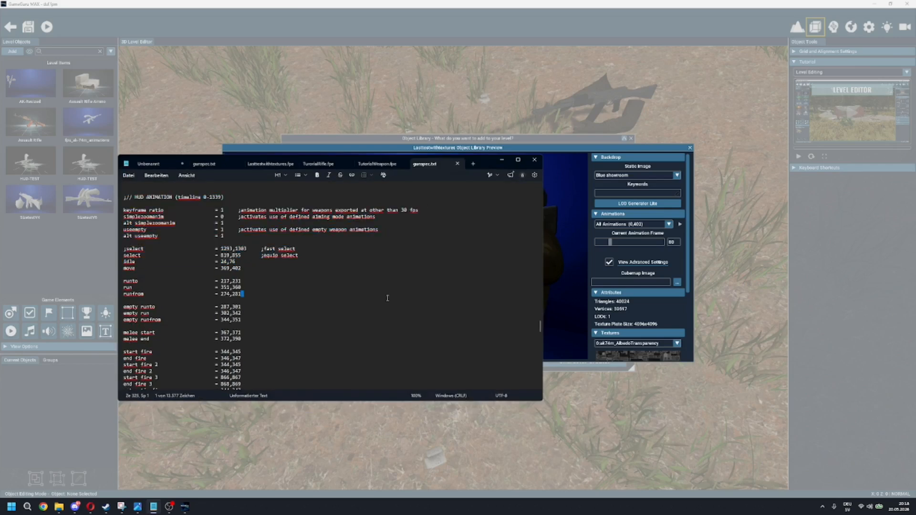
{"action": "scroll", "coordinate": [272, 310], "scroll_direction": "down", "scroll_amount": 4}
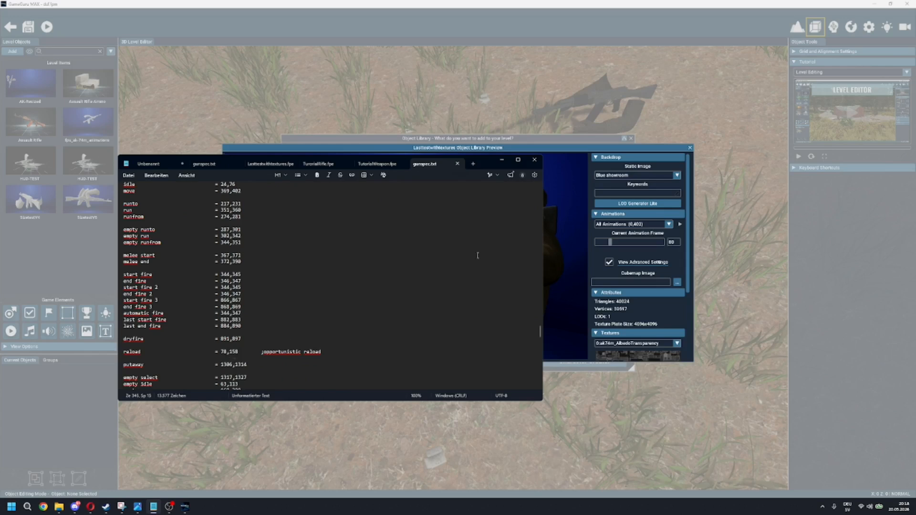
Step: Compare the end of the reload animation in the model preview with the reload entry's end frame in gunspec.txt
{"action": "left_click", "coordinate": [500, 164]}
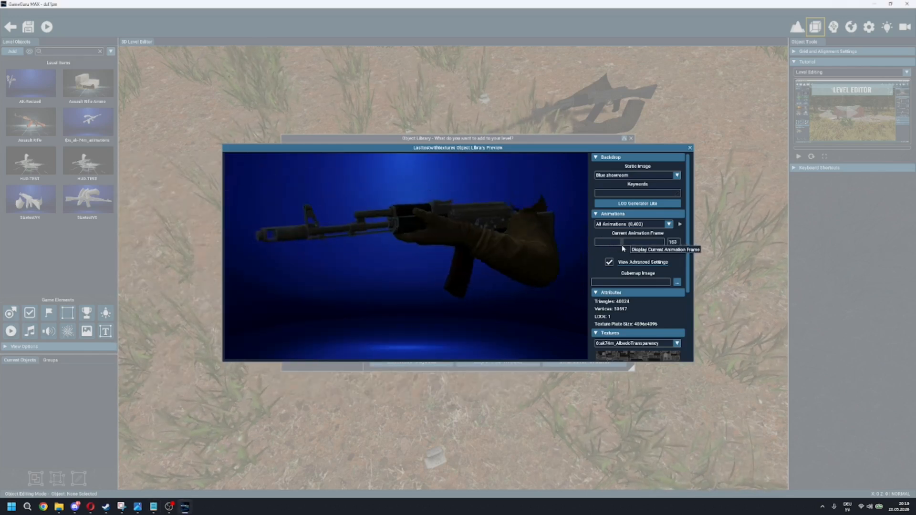
{"action": "left_click", "coordinate": [151, 508]}
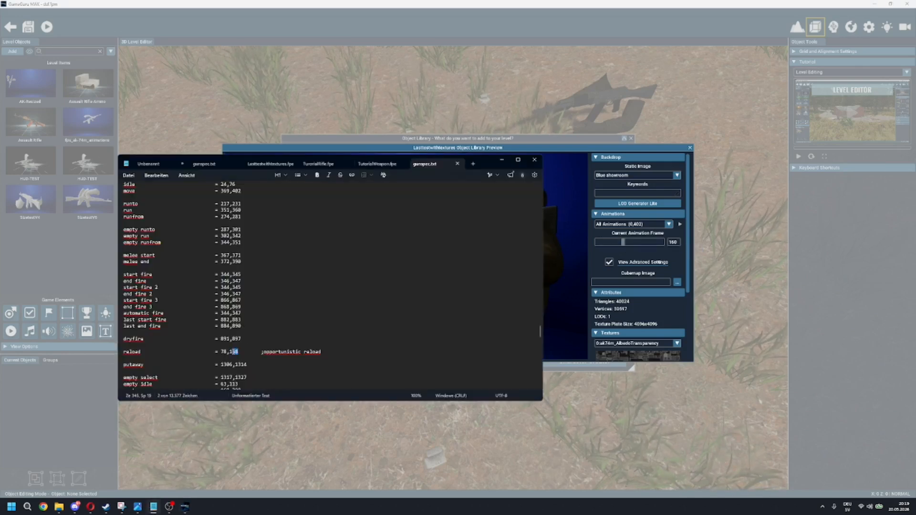
{"action": "double_click", "coordinate": [234, 355]}
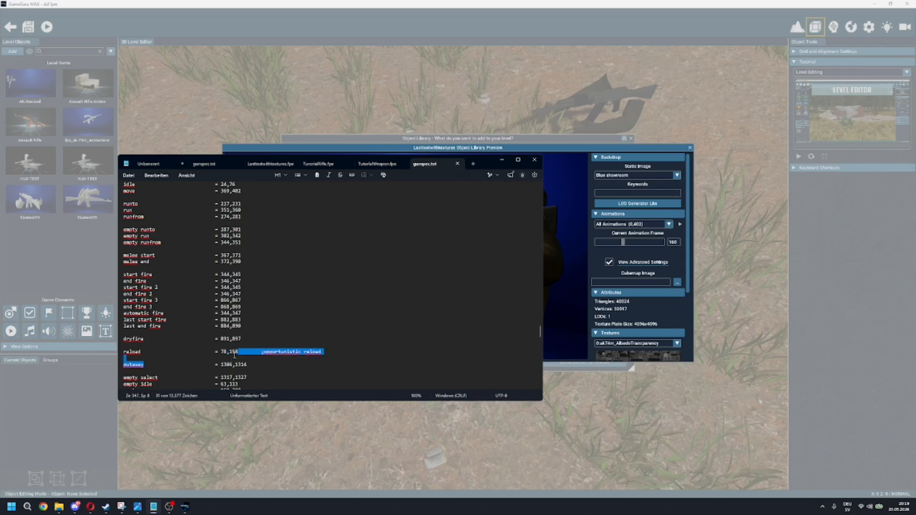
{"action": "left_click", "coordinate": [277, 362]}
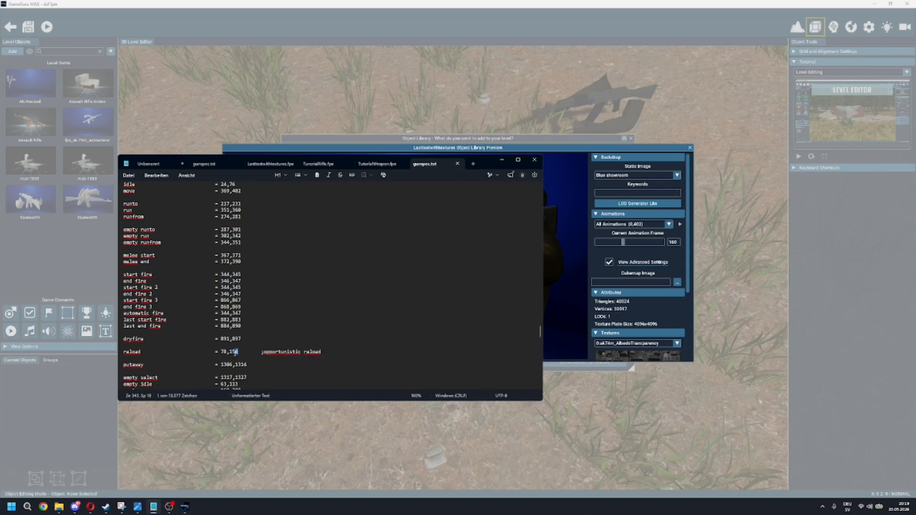
Step: Save and close gunspec.txt, and close the model preview and the object library
{"action": "left_click", "coordinate": [127, 176]}
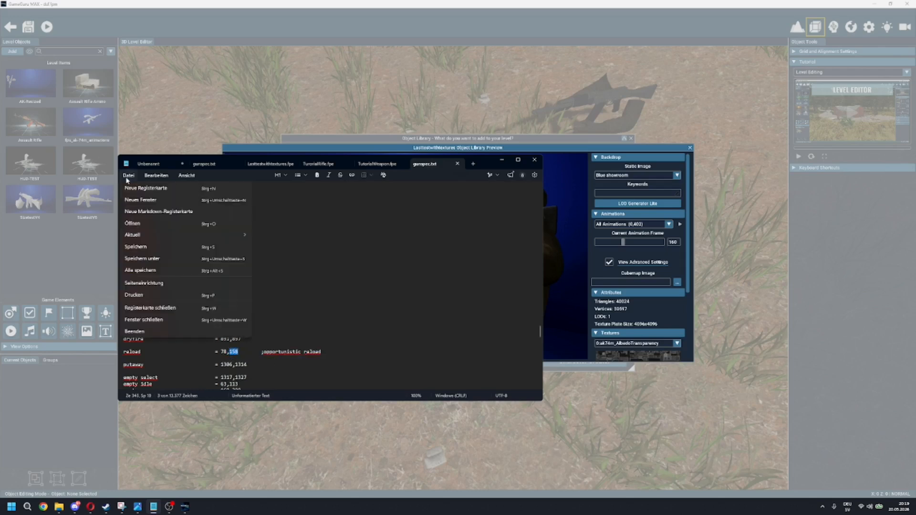
{"action": "left_click", "coordinate": [172, 248]}
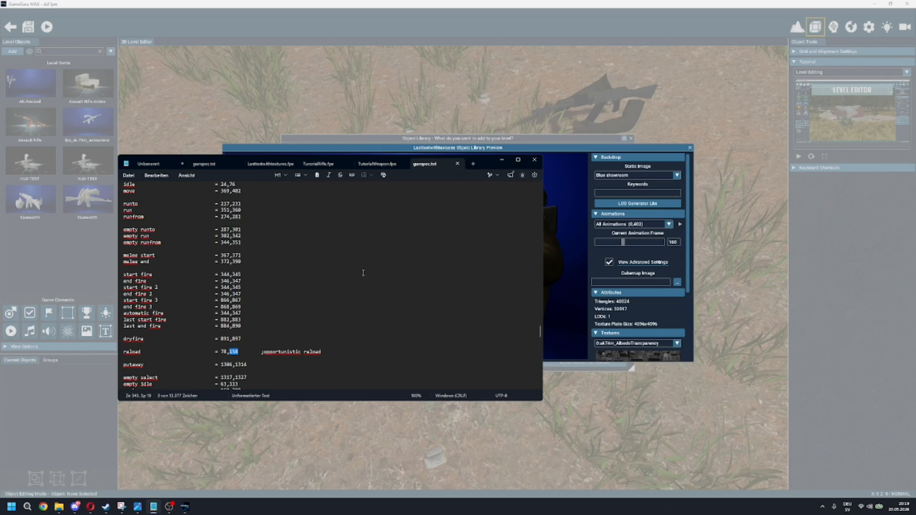
{"action": "left_click", "coordinate": [534, 162]}
{"action": "left_click", "coordinate": [690, 148]}
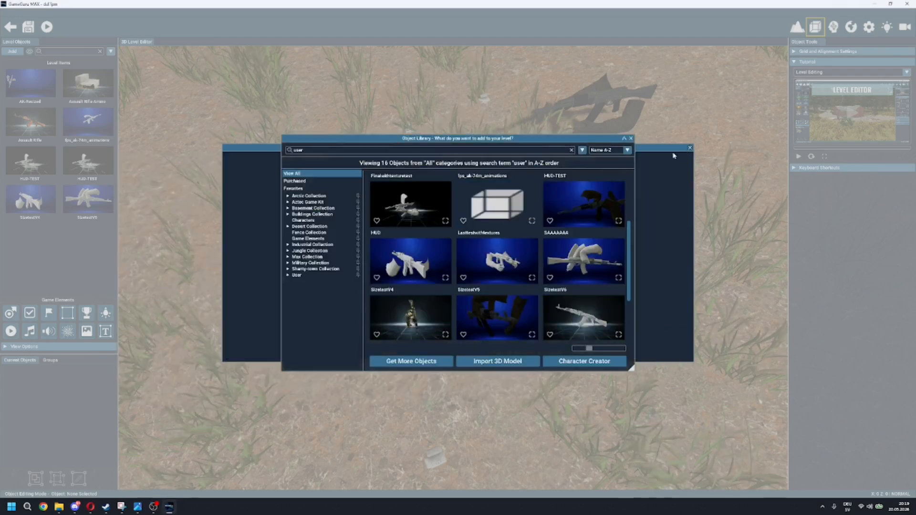
{"action": "left_click", "coordinate": [631, 138]}
Step: Test the Assault Rifle in a test run by picking it up, firing, reloading and sprinting, and exit the run
{"action": "left_click", "coordinate": [46, 27]}
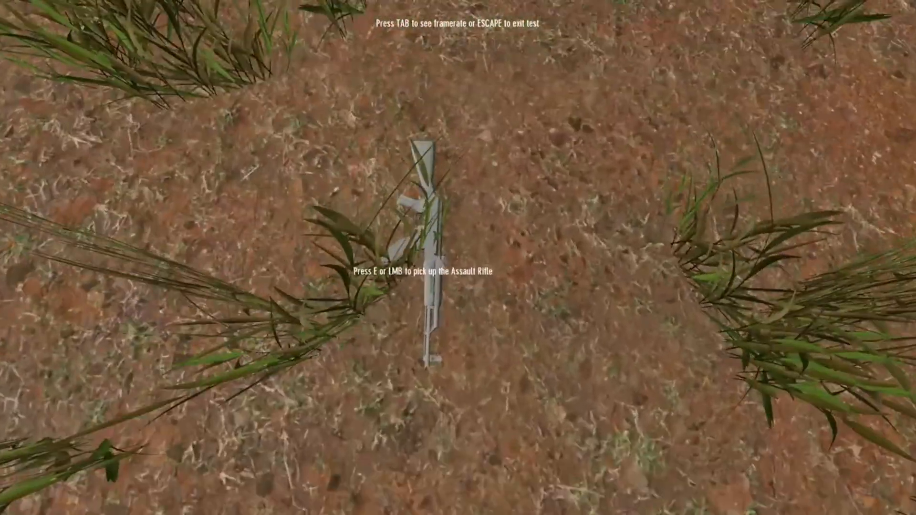
{"action": "key", "text": "e"}
{"action": "key", "text": "w"}
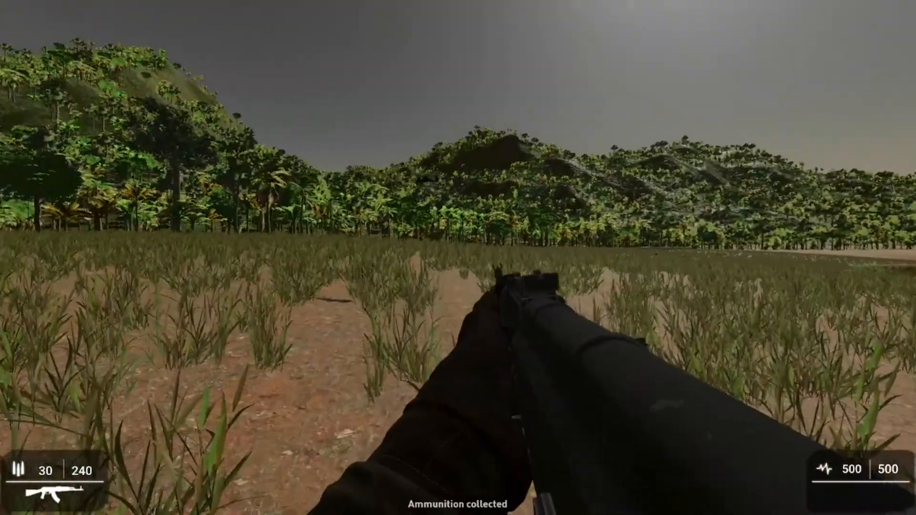
{"action": "left_click", "coordinate": [459, 257]}
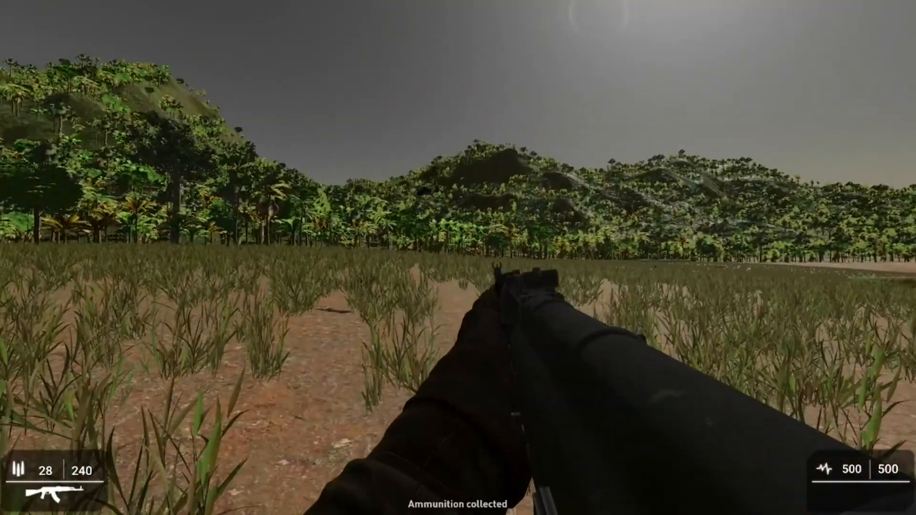
{"action": "key", "text": "r"}
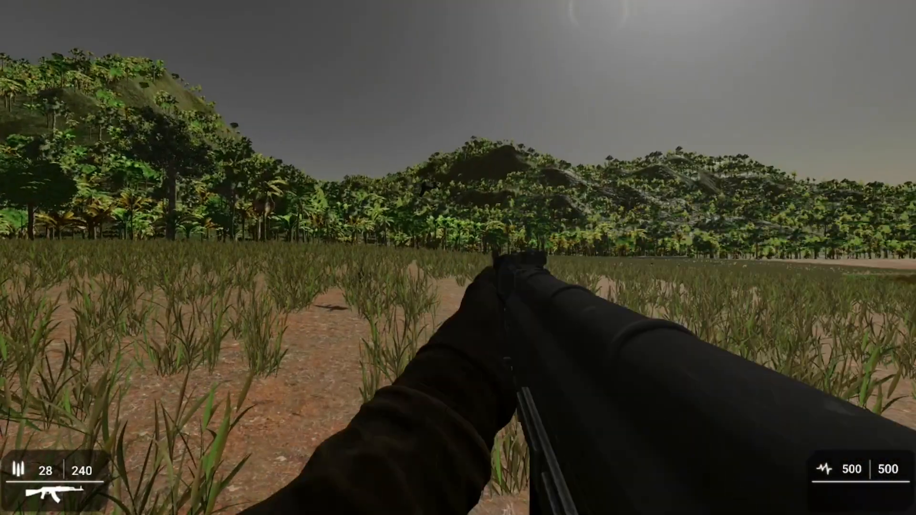
{"action": "key", "text": "shift+w"}
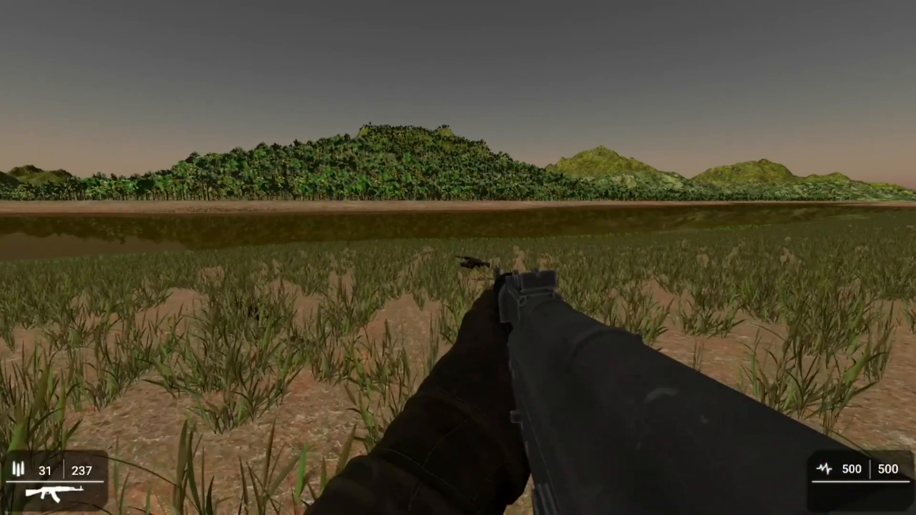
{"action": "key", "text": "Escape"}
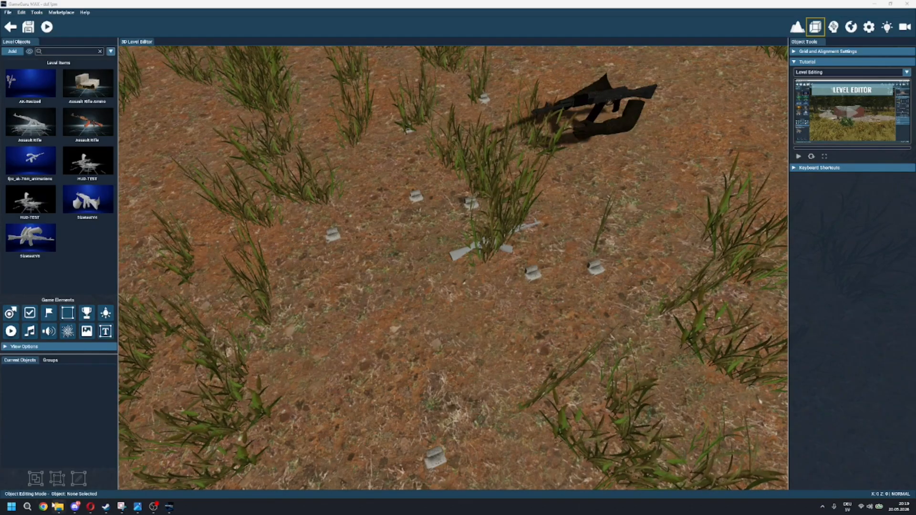
Step: Reopen gunspec.txt from the TutorialWeapon folder and examine its GUN Sounds and HUD sound frames sections
{"action": "mouse_move", "coordinate": [59, 506]}
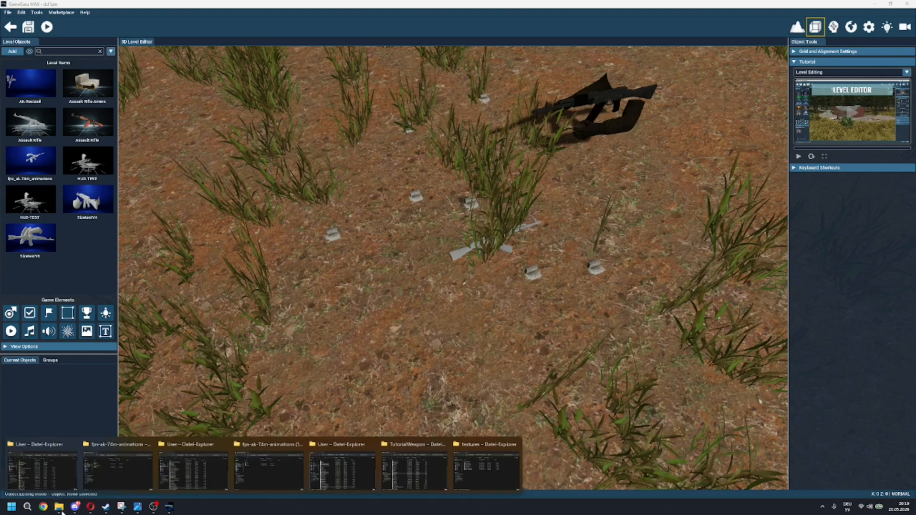
{"action": "left_click", "coordinate": [414, 470]}
{"action": "double_click", "coordinate": [410, 183]}
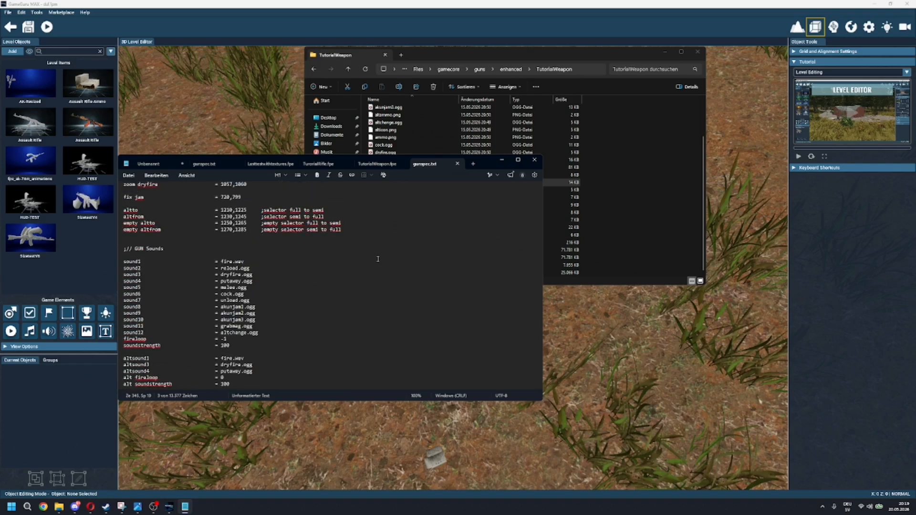
{"action": "scroll", "coordinate": [289, 302], "scroll_direction": "down", "scroll_amount": 15}
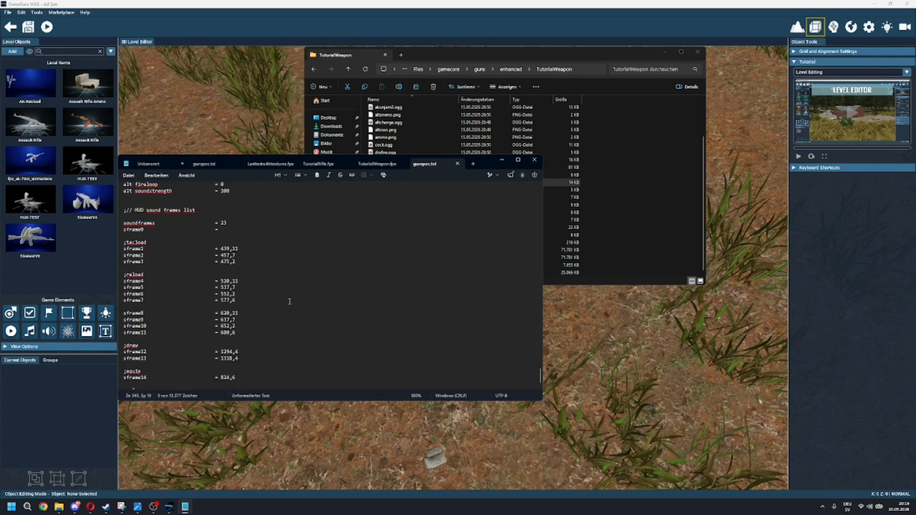
{"action": "scroll", "coordinate": [202, 235], "scroll_direction": "down", "scroll_amount": 2}
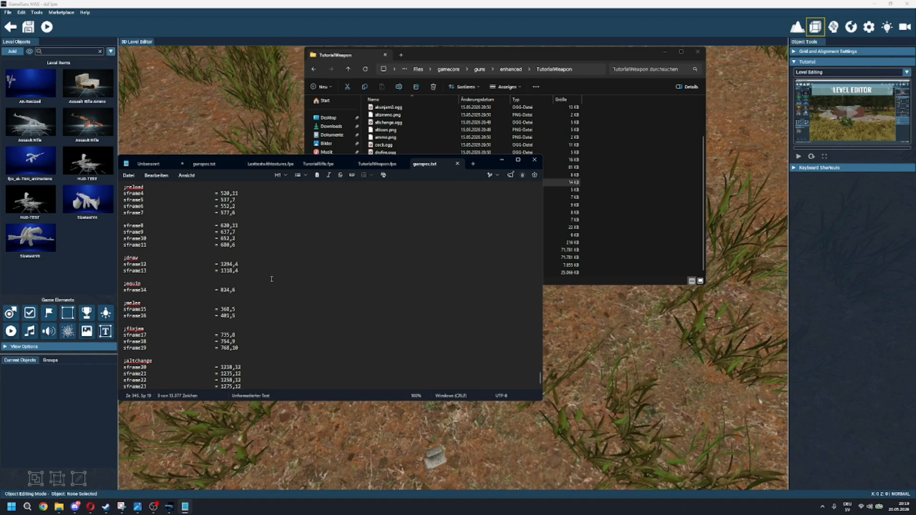
{"action": "scroll", "coordinate": [253, 335], "scroll_direction": "up", "scroll_amount": 10}
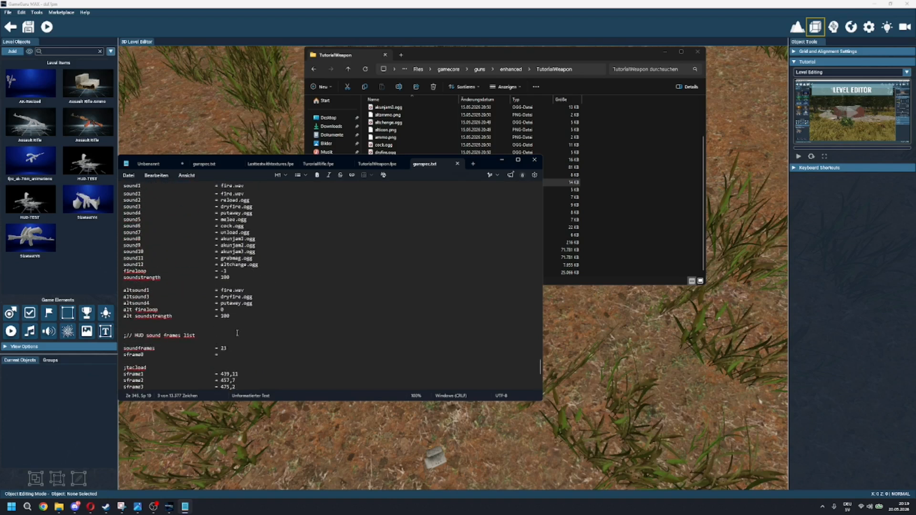
Step: Clear the melee sound frame values sframe15 and sframe16 in gunspec.txt, save the file and put the text editor and folder windows away
{"action": "scroll", "coordinate": [312, 319], "scroll_direction": "down", "scroll_amount": 5}
{"action": "scroll", "coordinate": [312, 318], "scroll_direction": "down", "scroll_amount": 5}
{"action": "scroll", "coordinate": [257, 312], "scroll_direction": "down", "scroll_amount": 1}
{"action": "left_click_drag", "start_coordinate": [236, 315], "coordinate": [200, 303]}
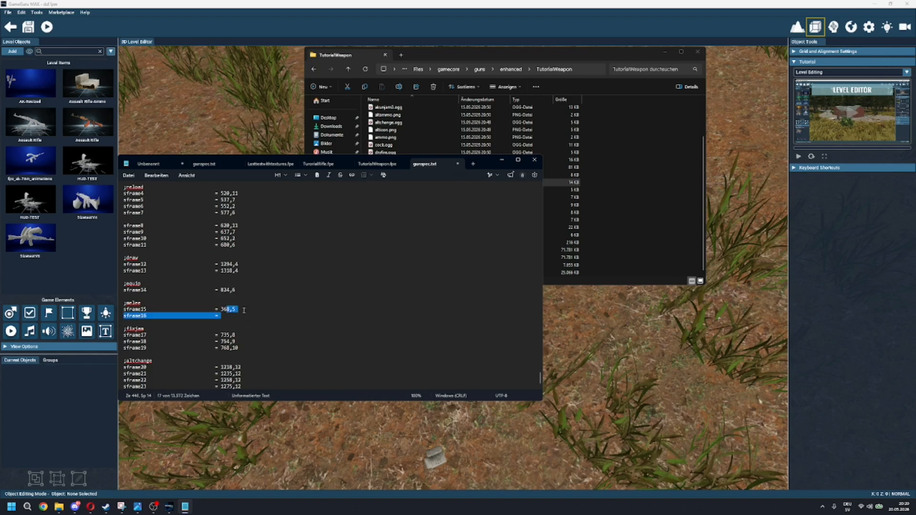
{"action": "left_click", "coordinate": [129, 176]}
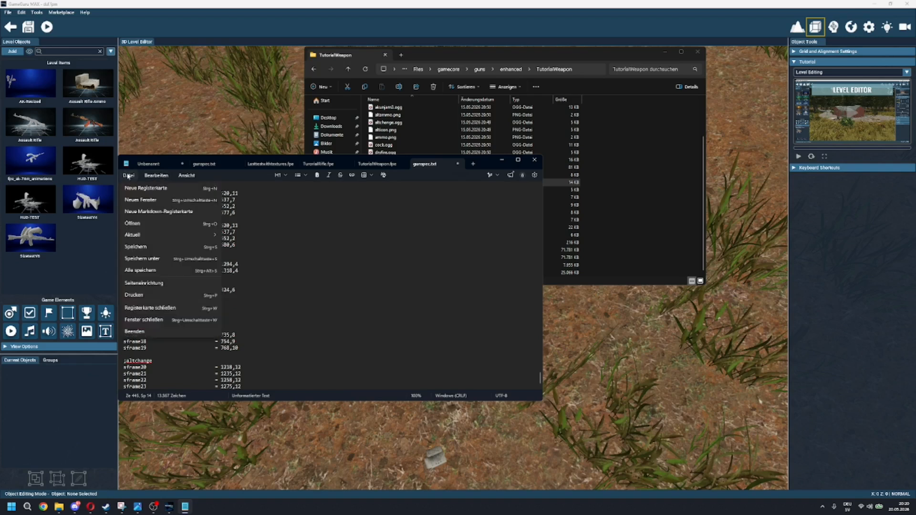
{"action": "left_click", "coordinate": [147, 247]}
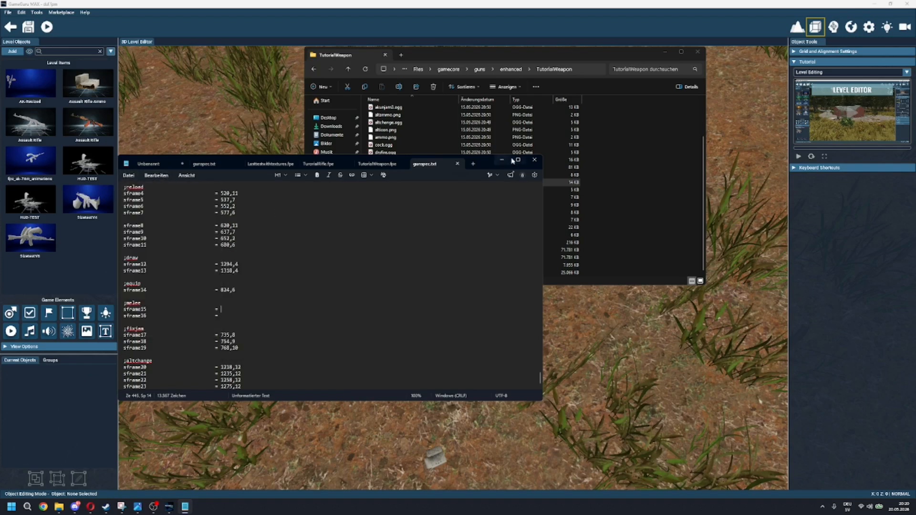
{"action": "left_click", "coordinate": [503, 160]}
{"action": "left_click", "coordinate": [698, 52]}
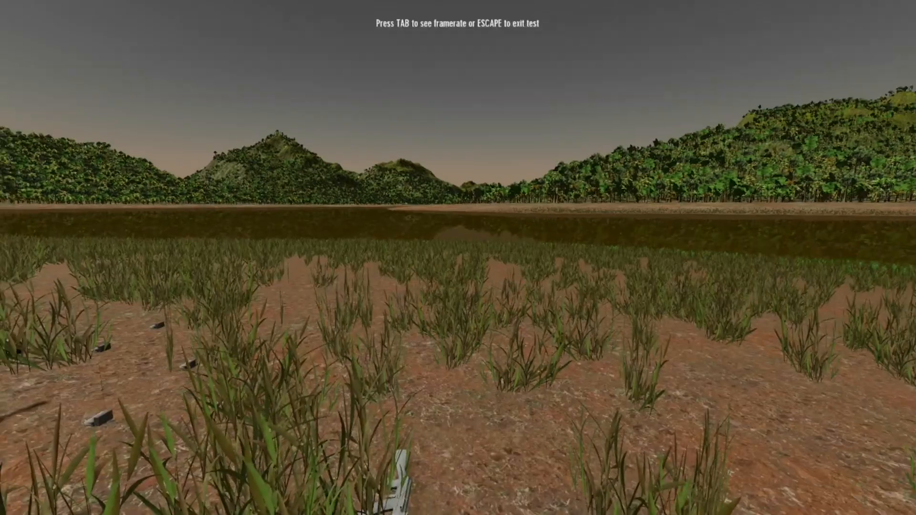
Step: Pick up the rifle in a test run, walk around with it and exit the test
{"action": "key", "text": "e"}
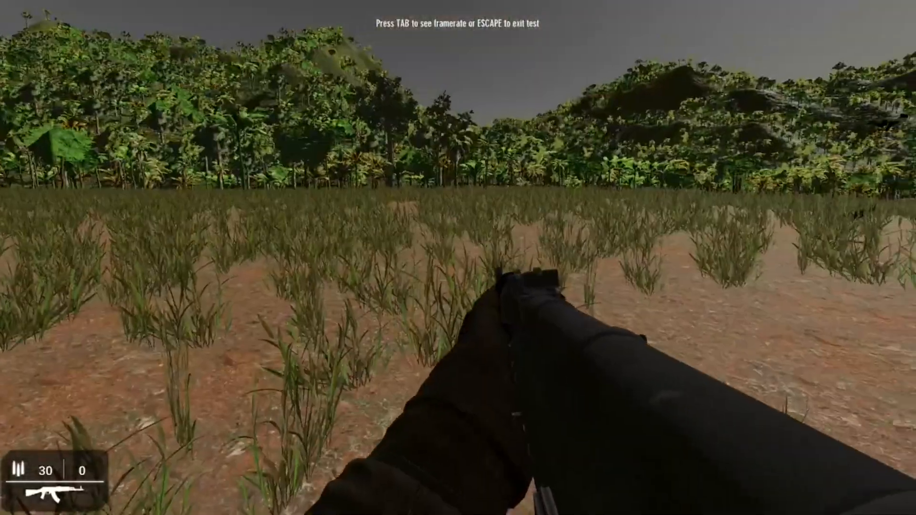
{"action": "key", "text": "w"}
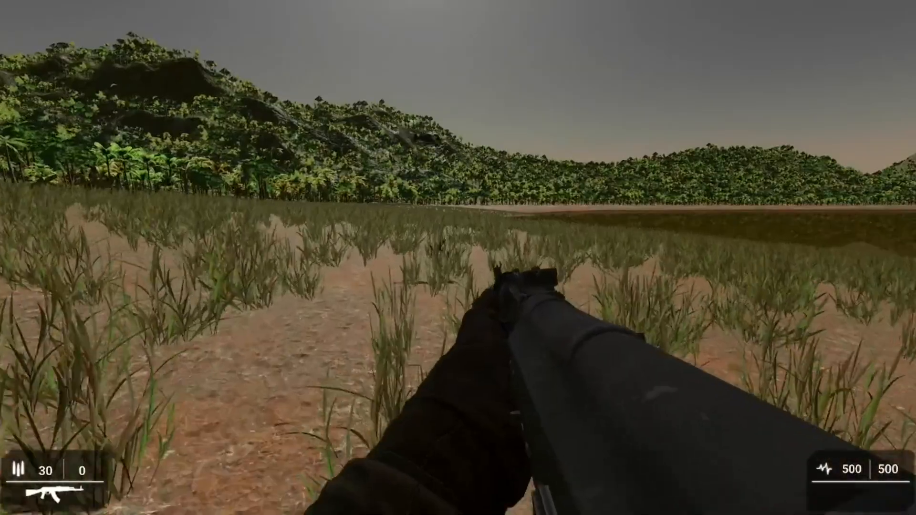
{"action": "key", "text": "Escape"}
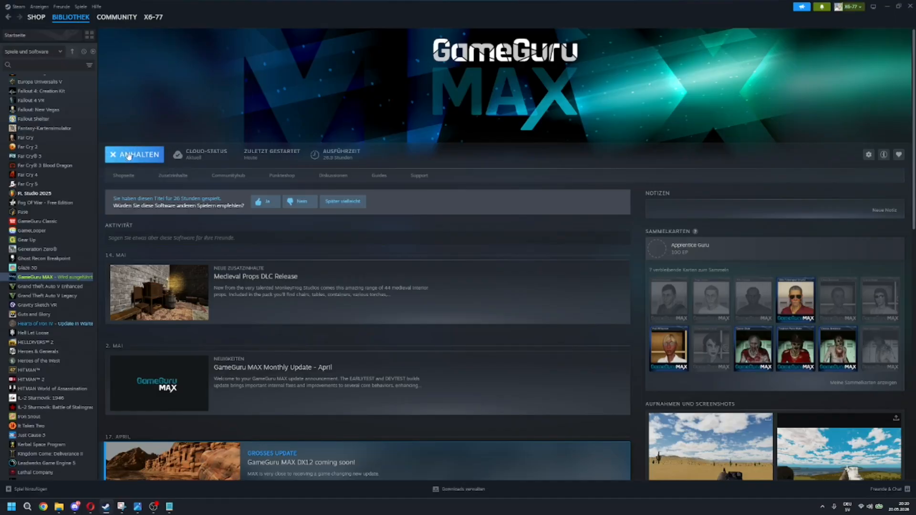
Step: Stop and relaunch GameGuru MAX from the Steam library and skip the intro video
{"action": "left_click", "coordinate": [129, 156]}
{"action": "left_click", "coordinate": [129, 156]}
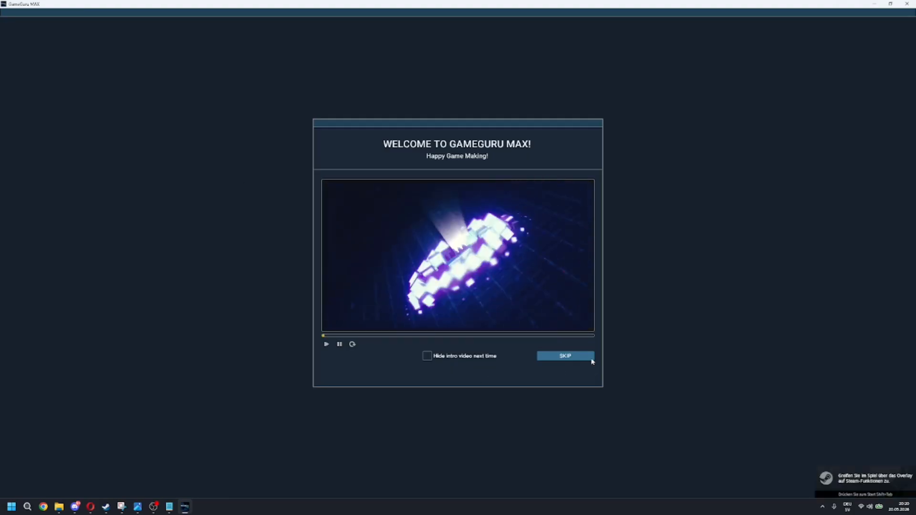
{"action": "left_click", "coordinate": [588, 360]}
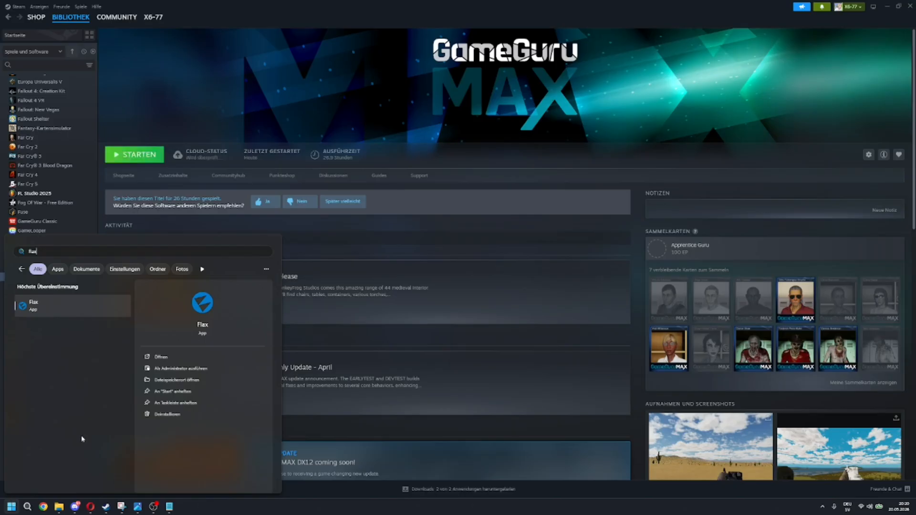
Step: Launch Flax and open the After Earth project from the projects library
{"action": "left_click", "coordinate": [53, 304]}
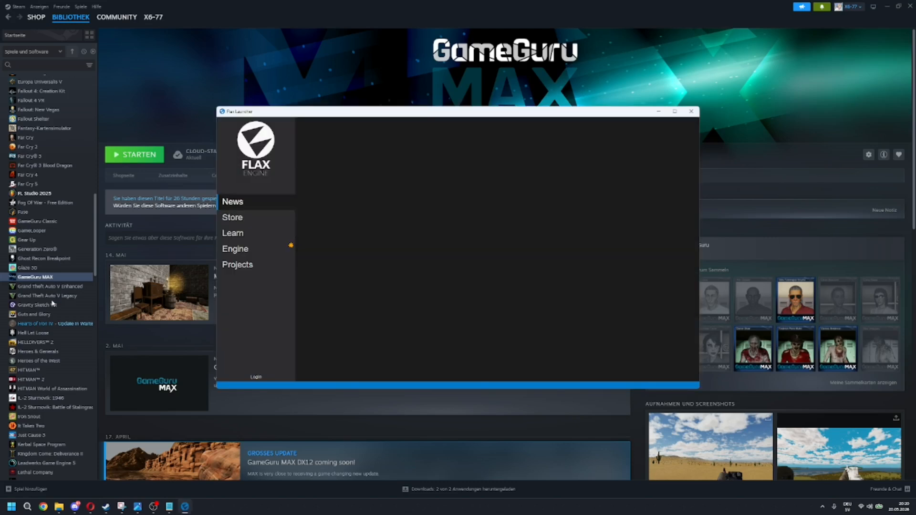
{"action": "left_click", "coordinate": [237, 264]}
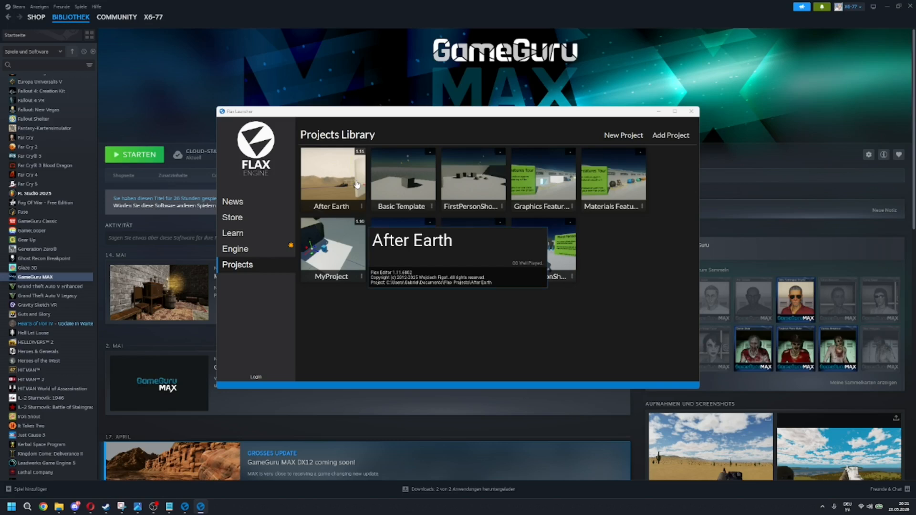
{"action": "left_click", "coordinate": [357, 184]}
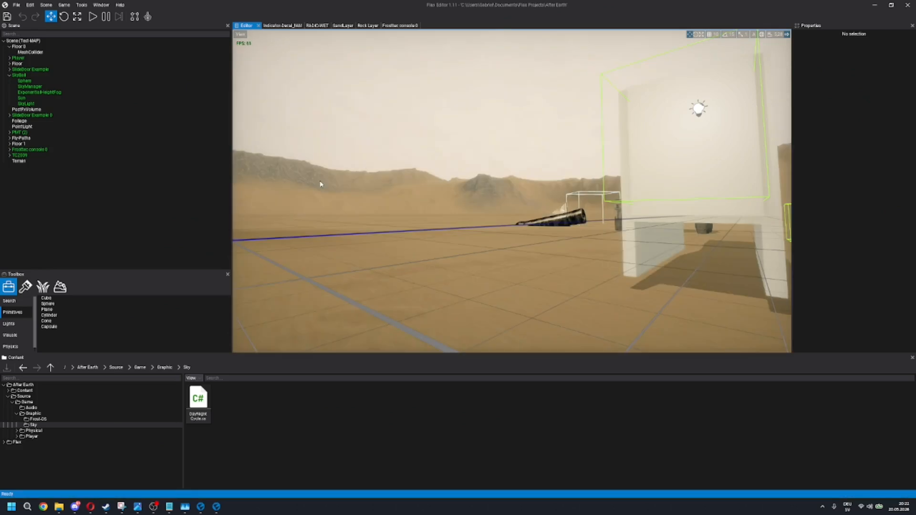
Step: Open the Player prefab from the project's Content/Player folder
{"action": "key", "text": "w"}
{"action": "right_click_drag", "start_coordinate": [448, 193], "coordinate": [448, 224]}
{"action": "key", "text": "s"}
{"action": "key", "text": "d"}
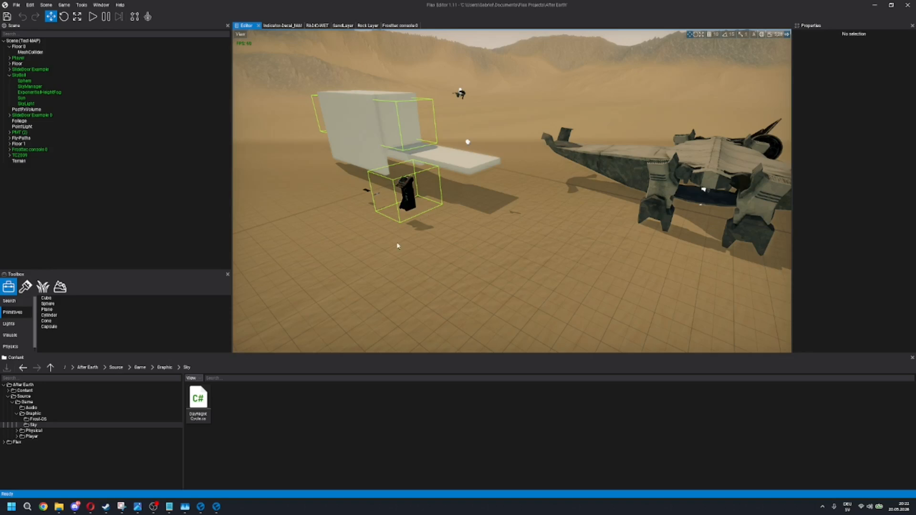
{"action": "left_click", "coordinate": [88, 368]}
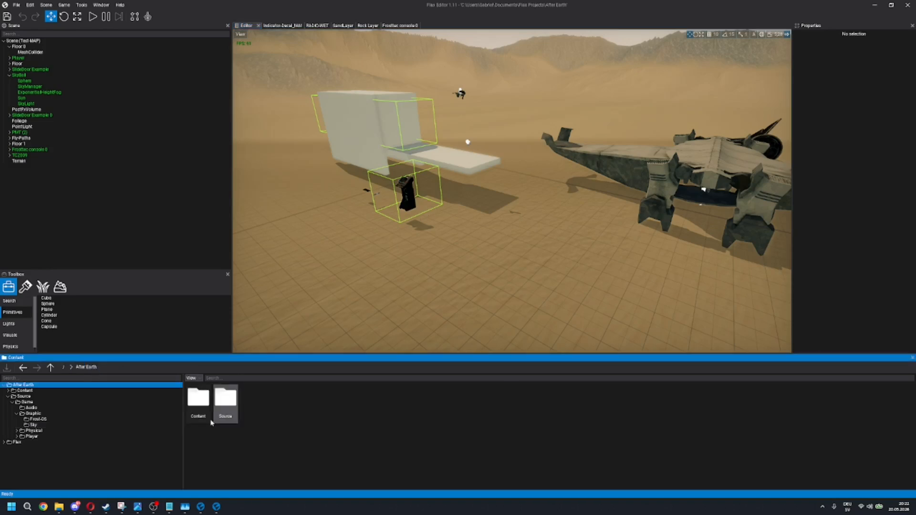
{"action": "double_click", "coordinate": [198, 399]}
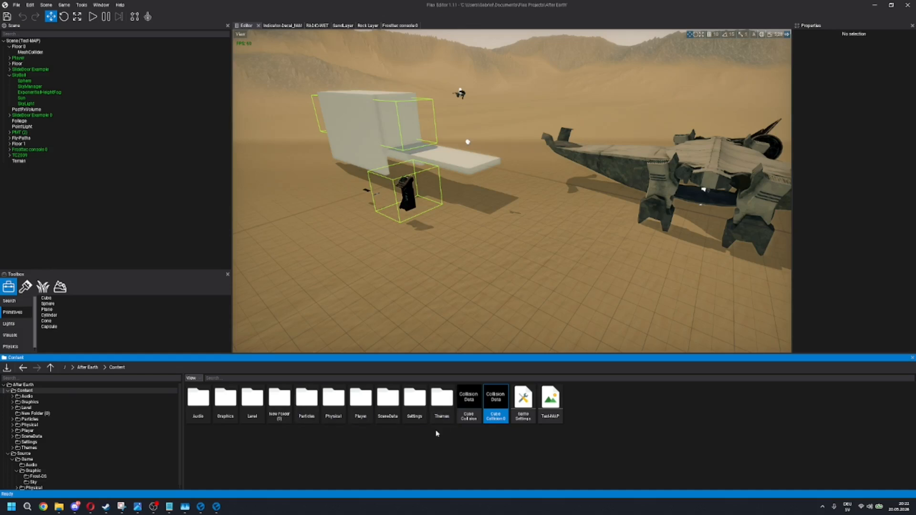
{"action": "double_click", "coordinate": [361, 400]}
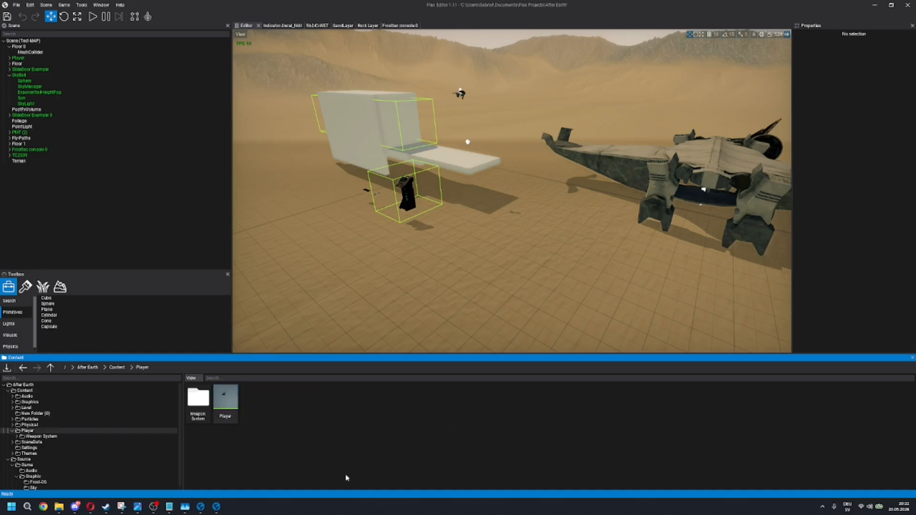
{"action": "double_click", "coordinate": [238, 399]}
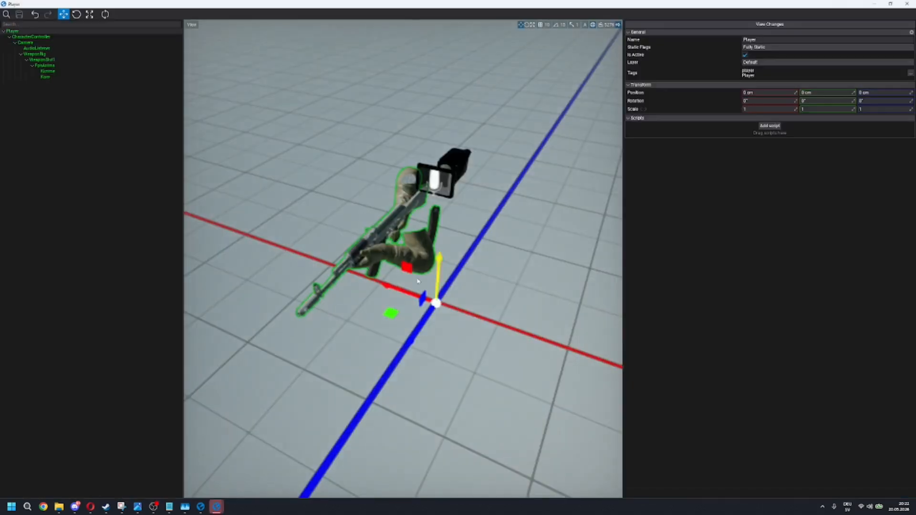
Step: Examine the first-person arms and AK rifle model in the Player prefab from several distances and angles
{"action": "scroll", "coordinate": [368, 287], "scroll_direction": "up", "scroll_amount": 1}
{"action": "scroll", "coordinate": [350, 279], "scroll_direction": "down", "scroll_amount": 4}
{"action": "key", "text": "w"}
{"action": "right_click_drag", "start_coordinate": [349, 279], "coordinate": [320, 294]}
{"action": "scroll", "coordinate": [244, 258], "scroll_direction": "up", "scroll_amount": 4}
{"action": "key", "text": "w"}
{"action": "key", "text": "s"}
{"action": "key", "text": "w"}
{"action": "key", "text": "s"}
Step: Examine the Player prefab's sight actors, the WeaponRig script settings and the Weapon Data animation clips of WeaponSlot1
{"action": "left_click", "coordinate": [51, 67]}
{"action": "left_click", "coordinate": [48, 71]}
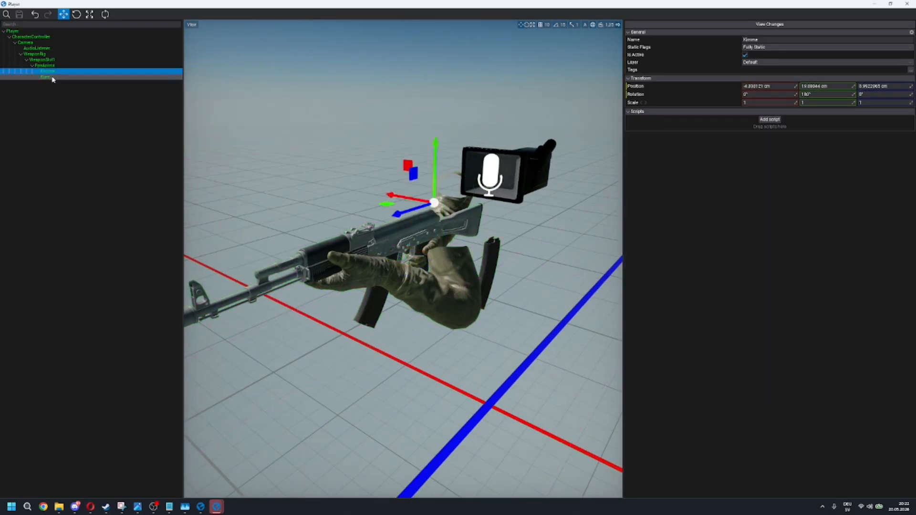
{"action": "left_click", "coordinate": [42, 60]}
{"action": "left_click", "coordinate": [35, 54]}
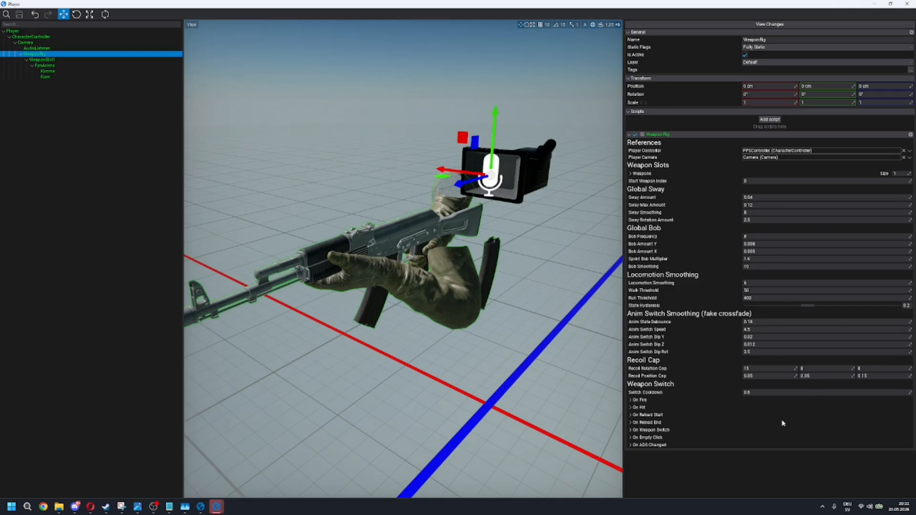
{"action": "left_click", "coordinate": [630, 174]}
{"action": "left_click", "coordinate": [630, 174]}
{"action": "left_click", "coordinate": [59, 60]}
{"action": "scroll", "coordinate": [799, 243], "scroll_direction": "down", "scroll_amount": 4}
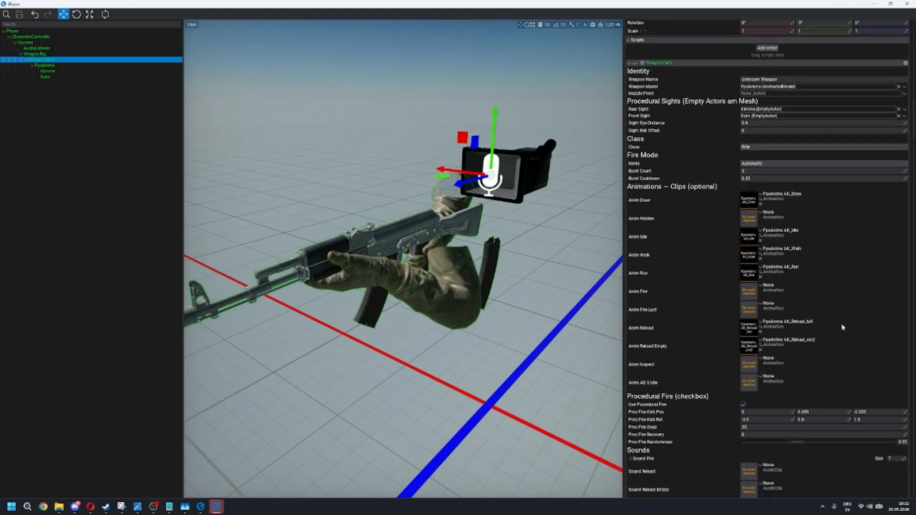
{"action": "scroll", "coordinate": [661, 265], "scroll_direction": "up", "scroll_amount": 6}
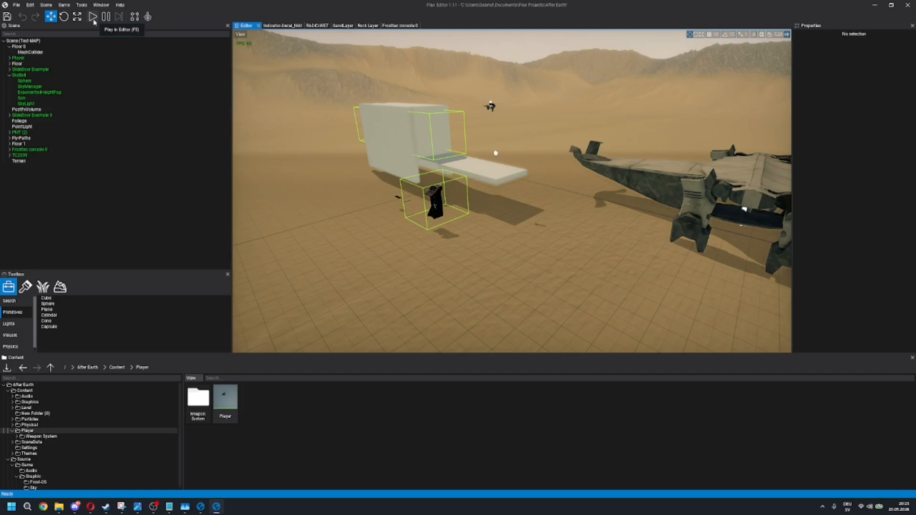
Step: Play the level in the editor and test reloading and sprinting with the AK rifle
{"action": "left_click", "coordinate": [92, 17]}
{"action": "key", "text": "super"}
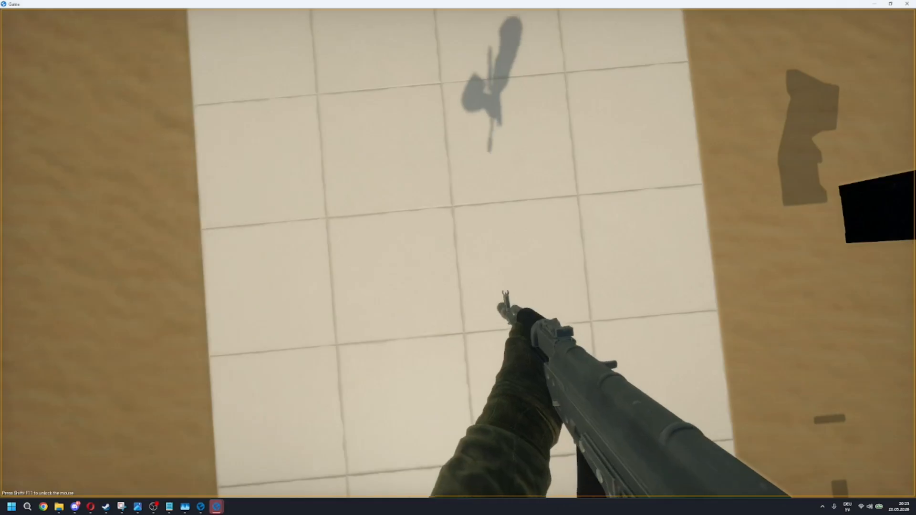
{"action": "key", "text": "r"}
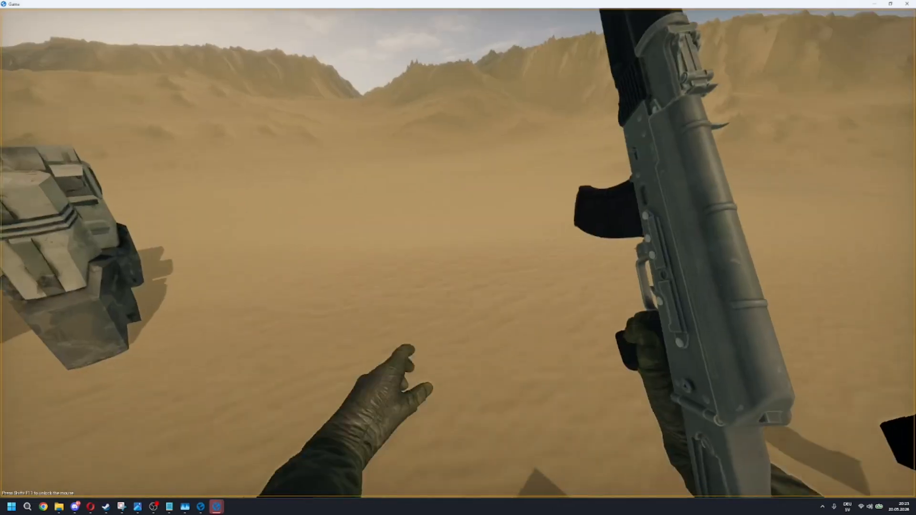
{"action": "key", "text": "shift+w"}
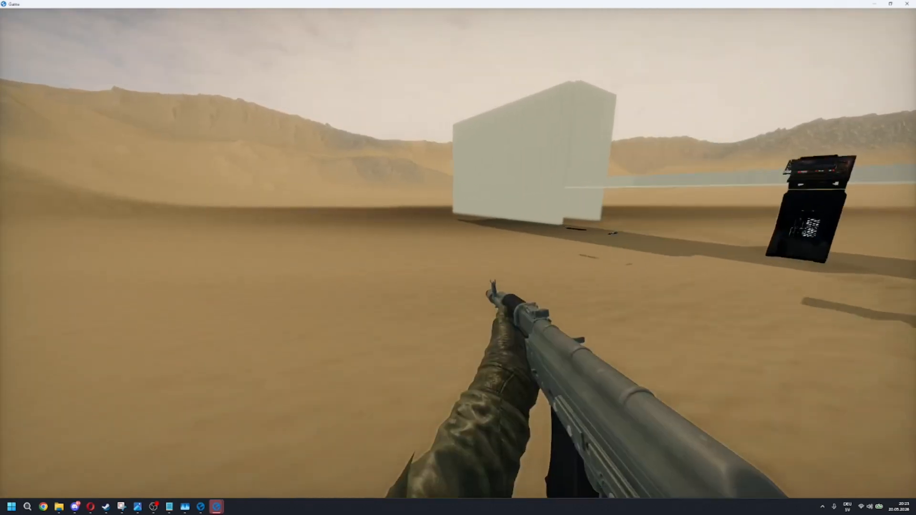
{"action": "key", "text": "r"}
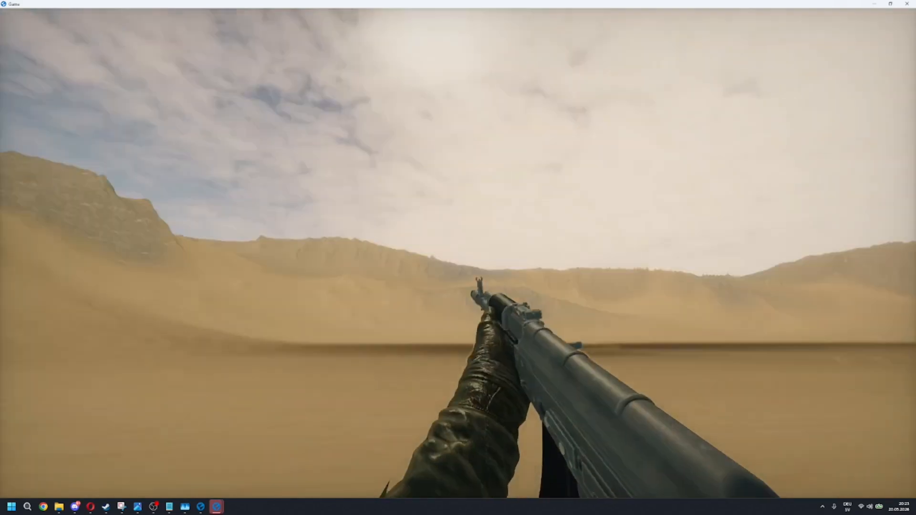
Step: Test aiming down the AK rifle's sights repeatedly in the running game
{"action": "right_click", "coordinate": [458, 253]}
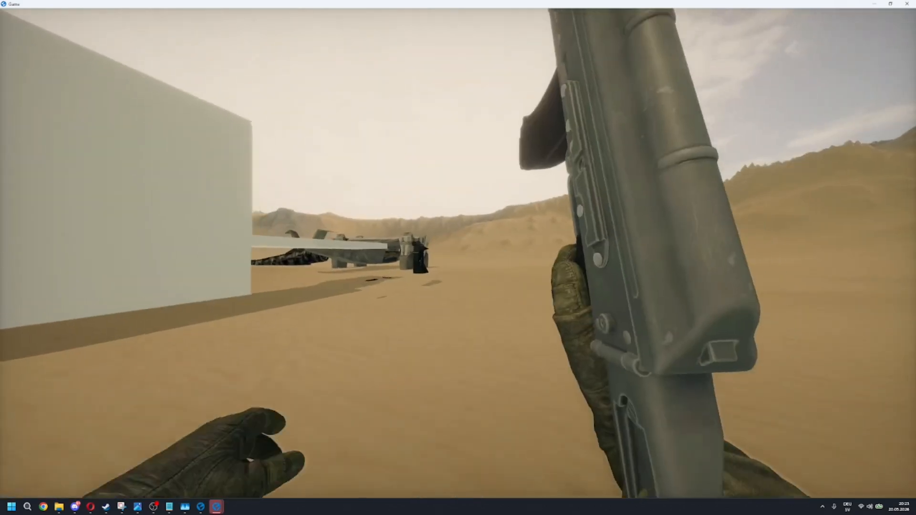
{"action": "right_click", "coordinate": [458, 253]}
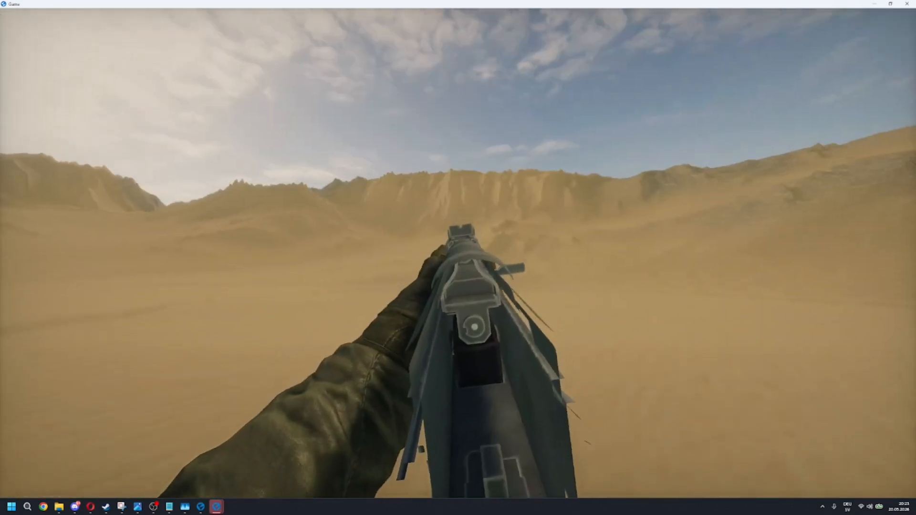
{"action": "right_click", "coordinate": [458, 253]}
{"action": "right_click", "coordinate": [458, 253]}
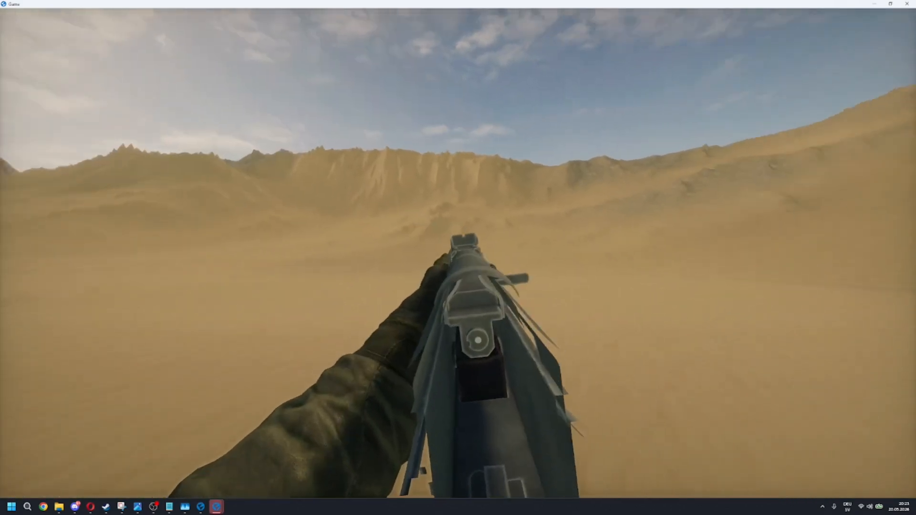
Step: Test reloading, walking and sprinting with the rifle once more, and stop the play session
{"action": "key", "text": "r"}
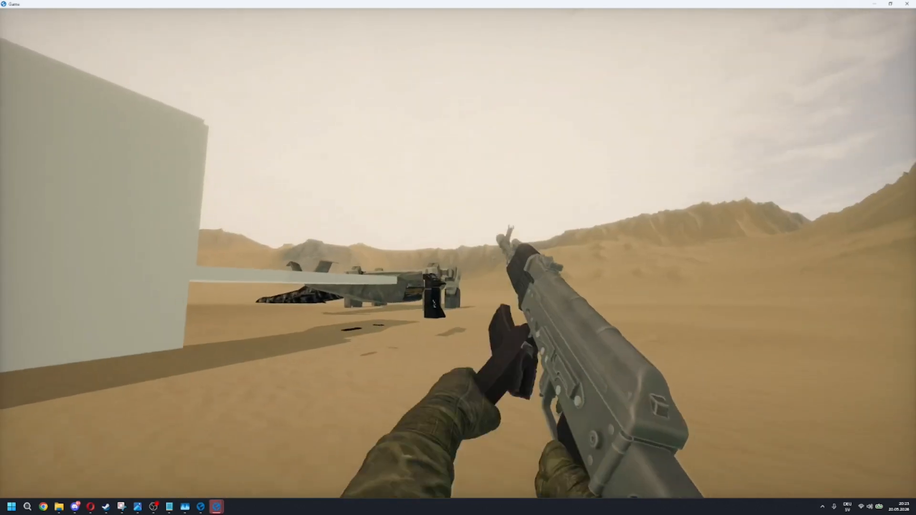
{"action": "key", "text": "w"}
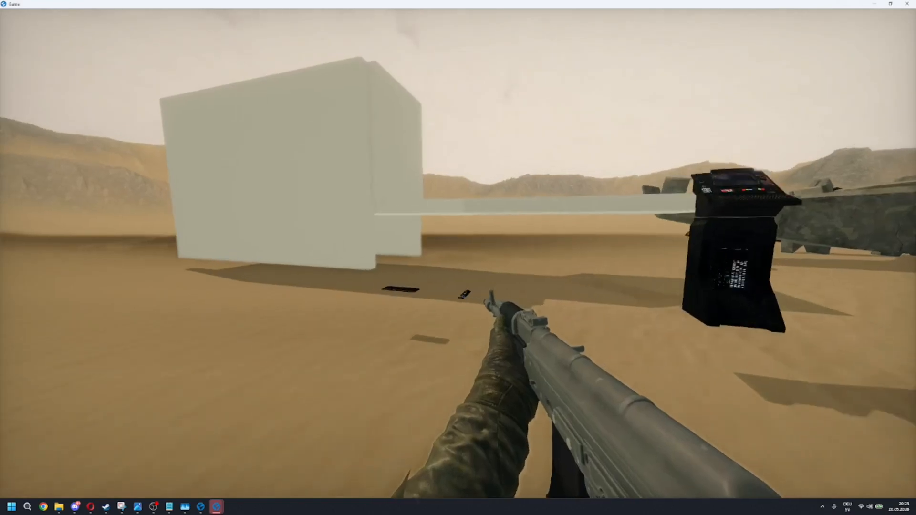
{"action": "key", "text": "shift+w"}
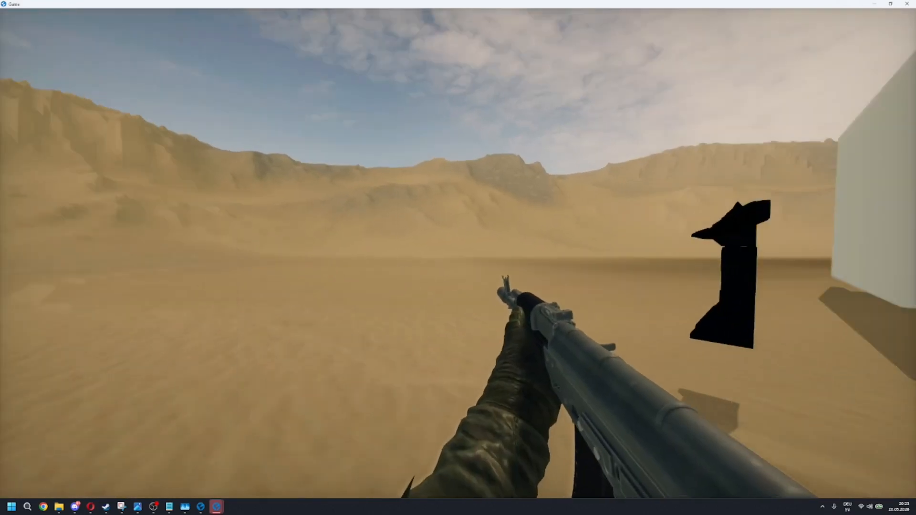
{"action": "key", "text": "super"}
{"action": "left_click", "coordinate": [875, 4]}
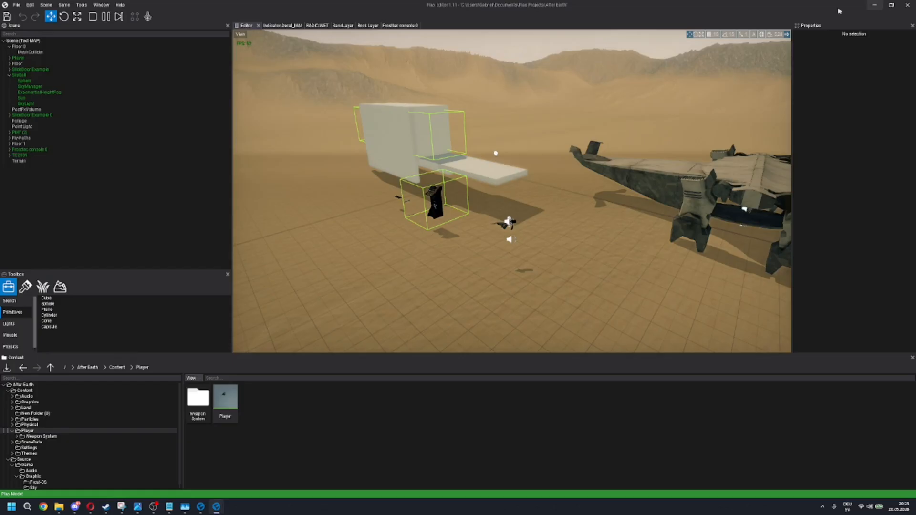
{"action": "left_click", "coordinate": [94, 19]}
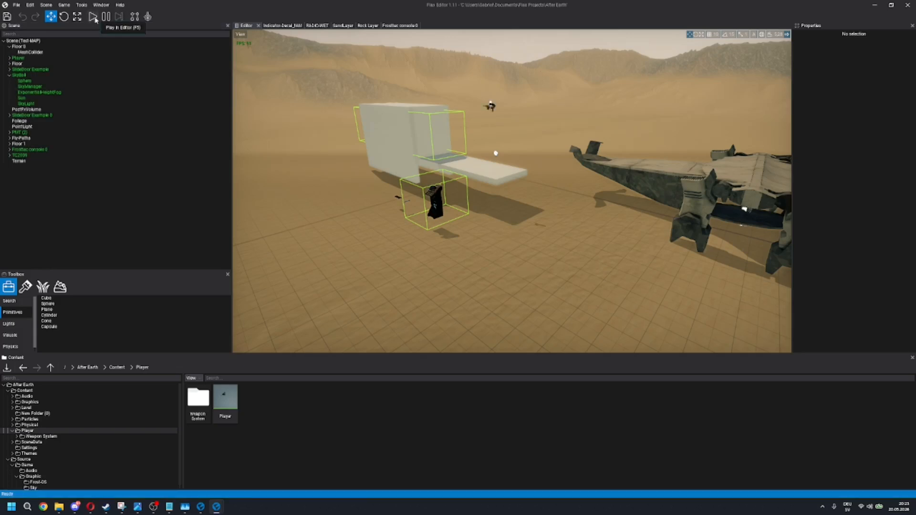